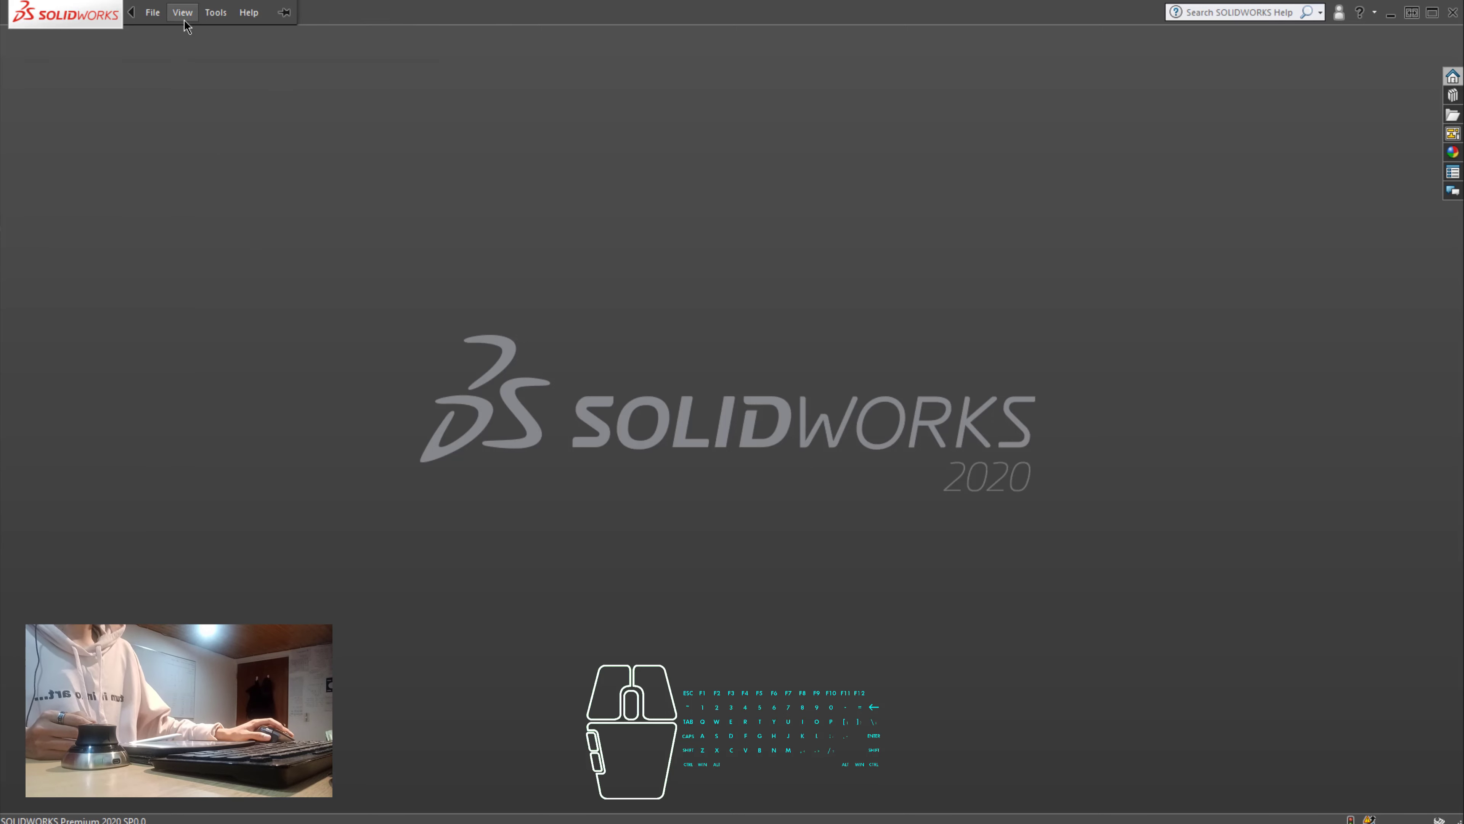
# - Create a new part document
pyautogui.click(152, 12)
pyautogui.click(357, 37)
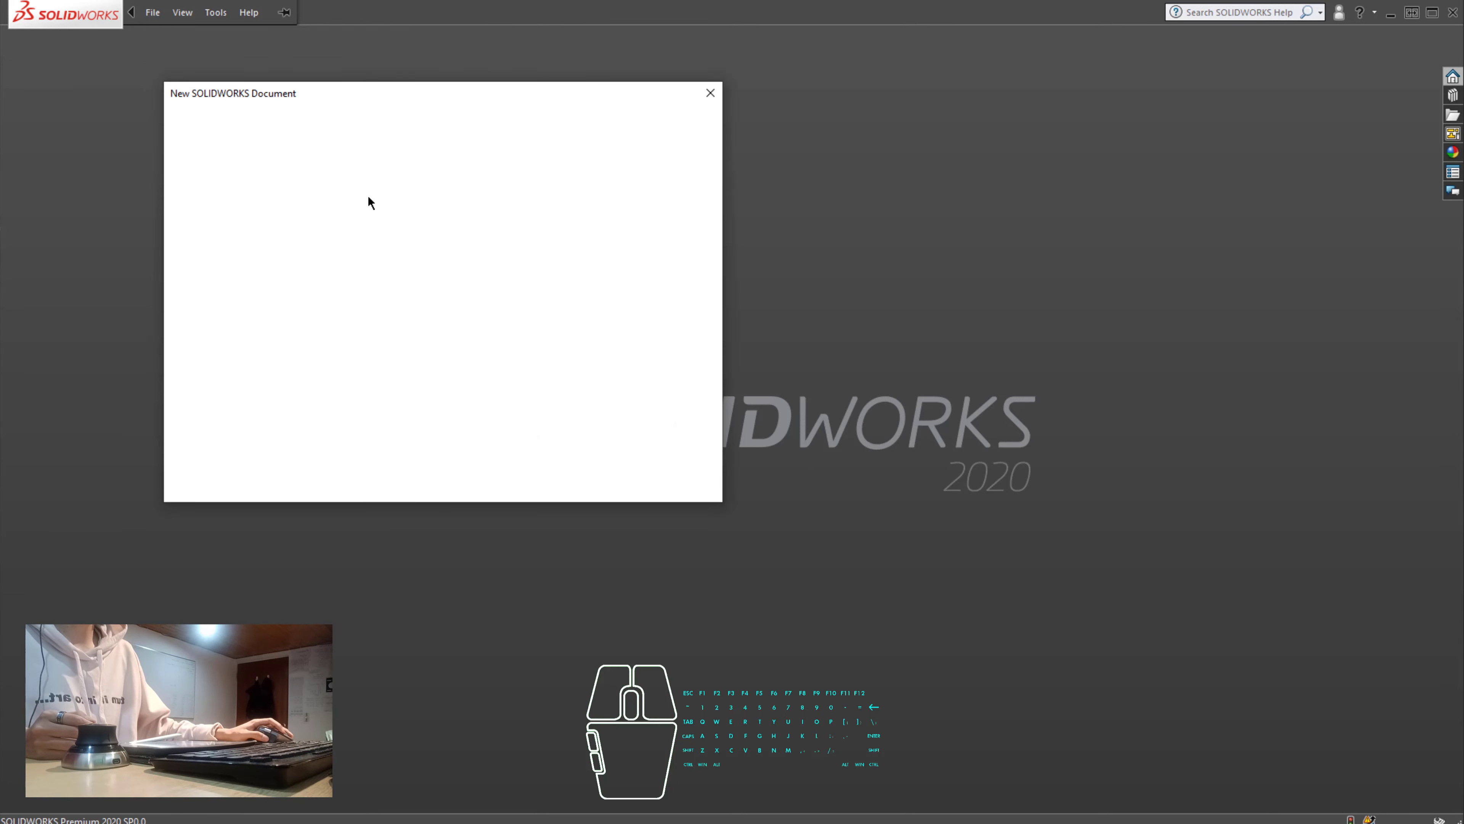
pyautogui.click(531, 470)
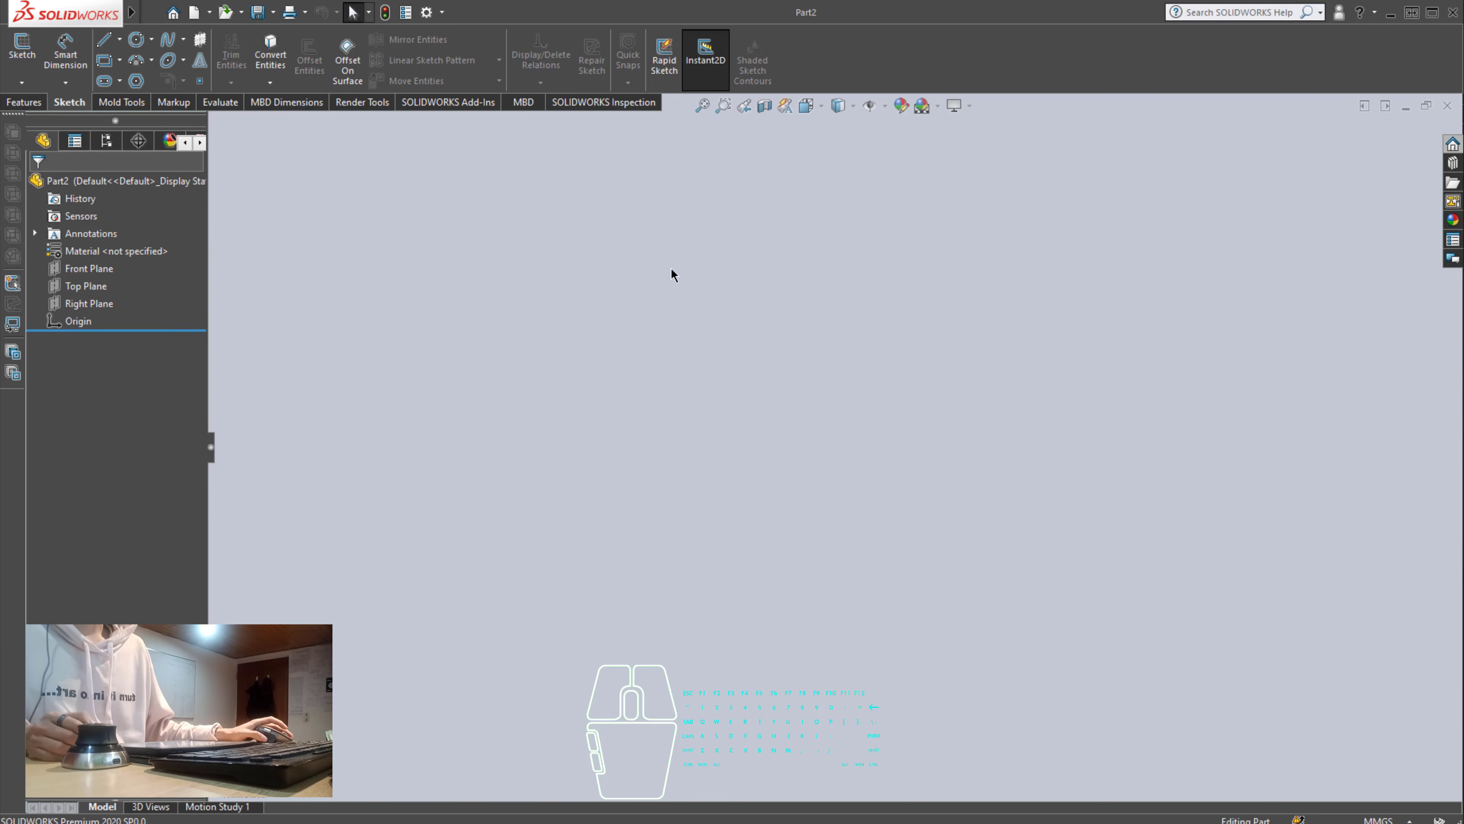
# - Start a new sketch on one of the default planes
pyautogui.click(22, 55)
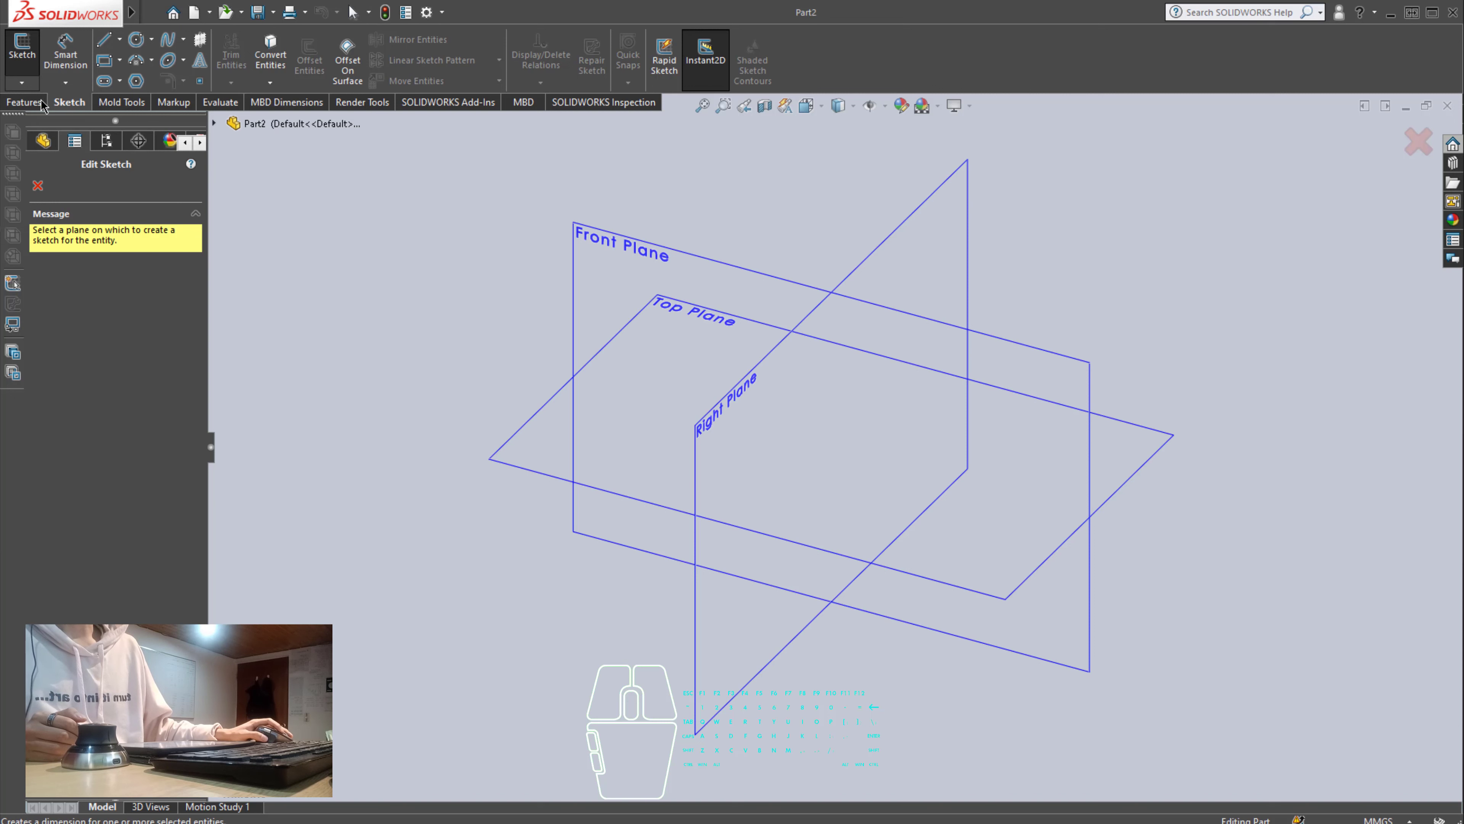
pyautogui.click(23, 102)
pyautogui.click(69, 102)
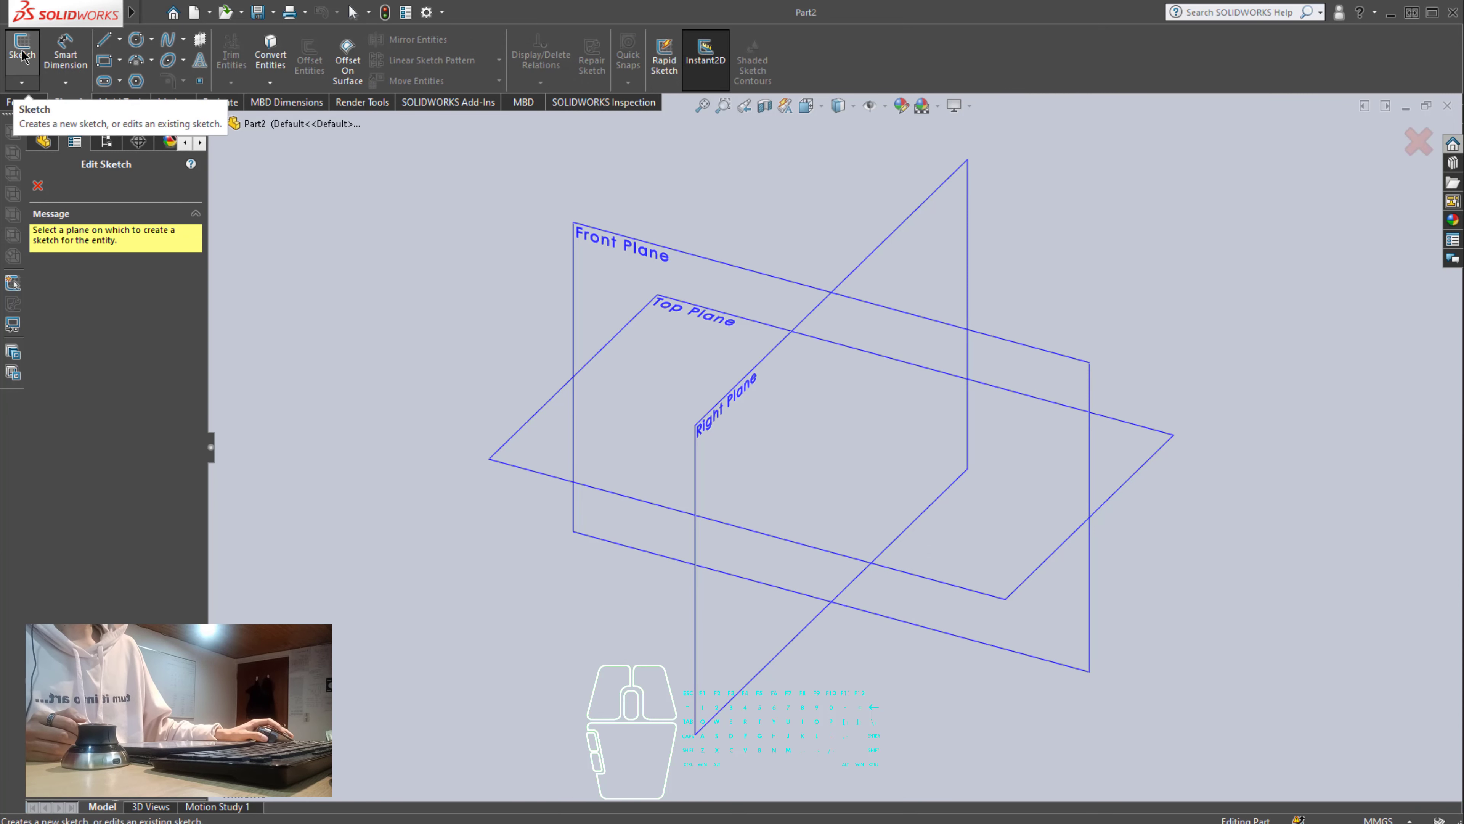
pyautogui.click(765, 435)
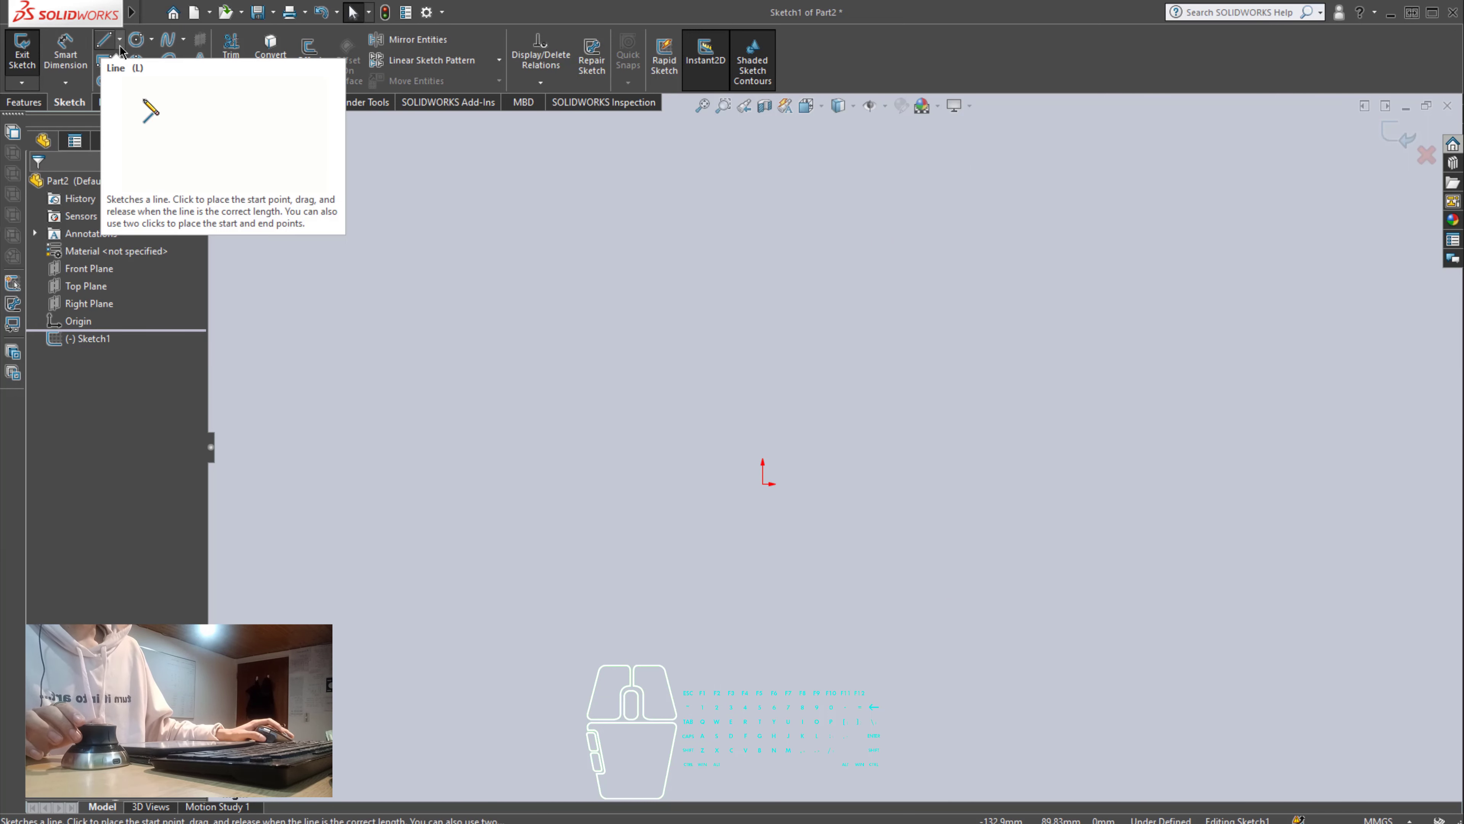
# - Sketch a closed L-shaped line profile from the origin, about 95 mm wide and 108 mm high, with the tall leg on the right
pyautogui.click(105, 57)
pyautogui.click(105, 46)
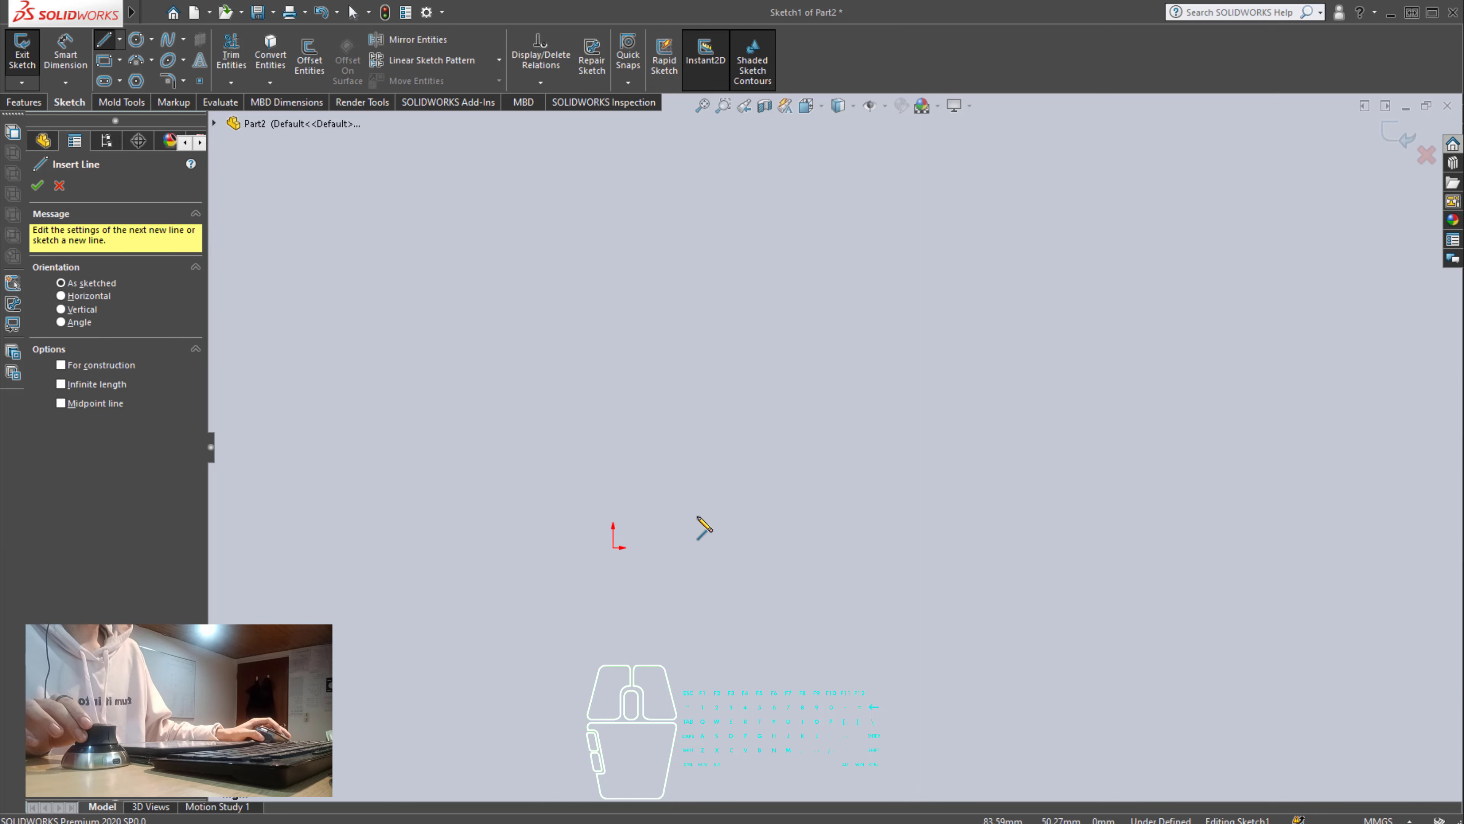
pyautogui.click(372, 714)
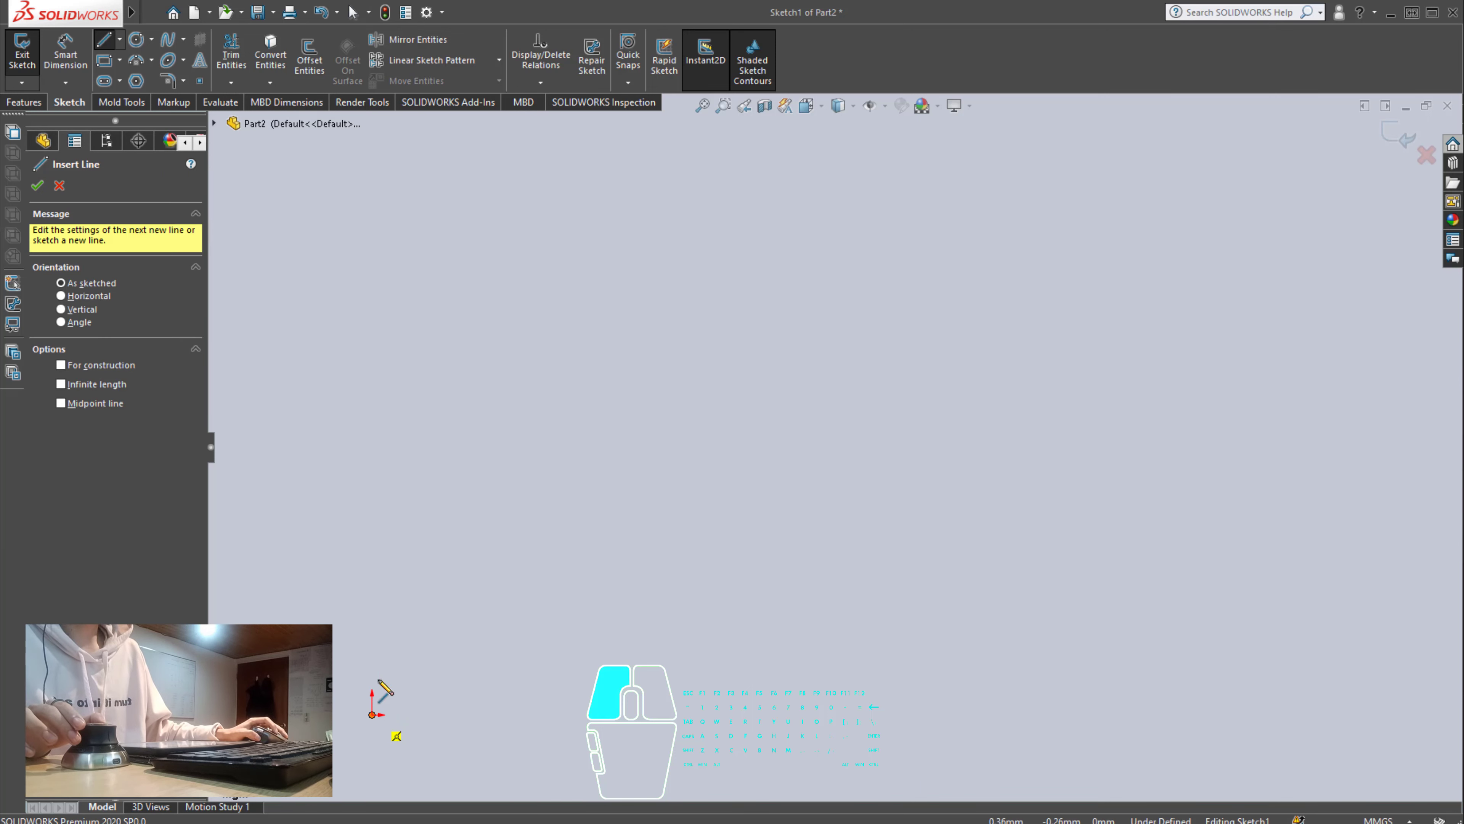
pyautogui.click(371, 574)
pyautogui.click(669, 574)
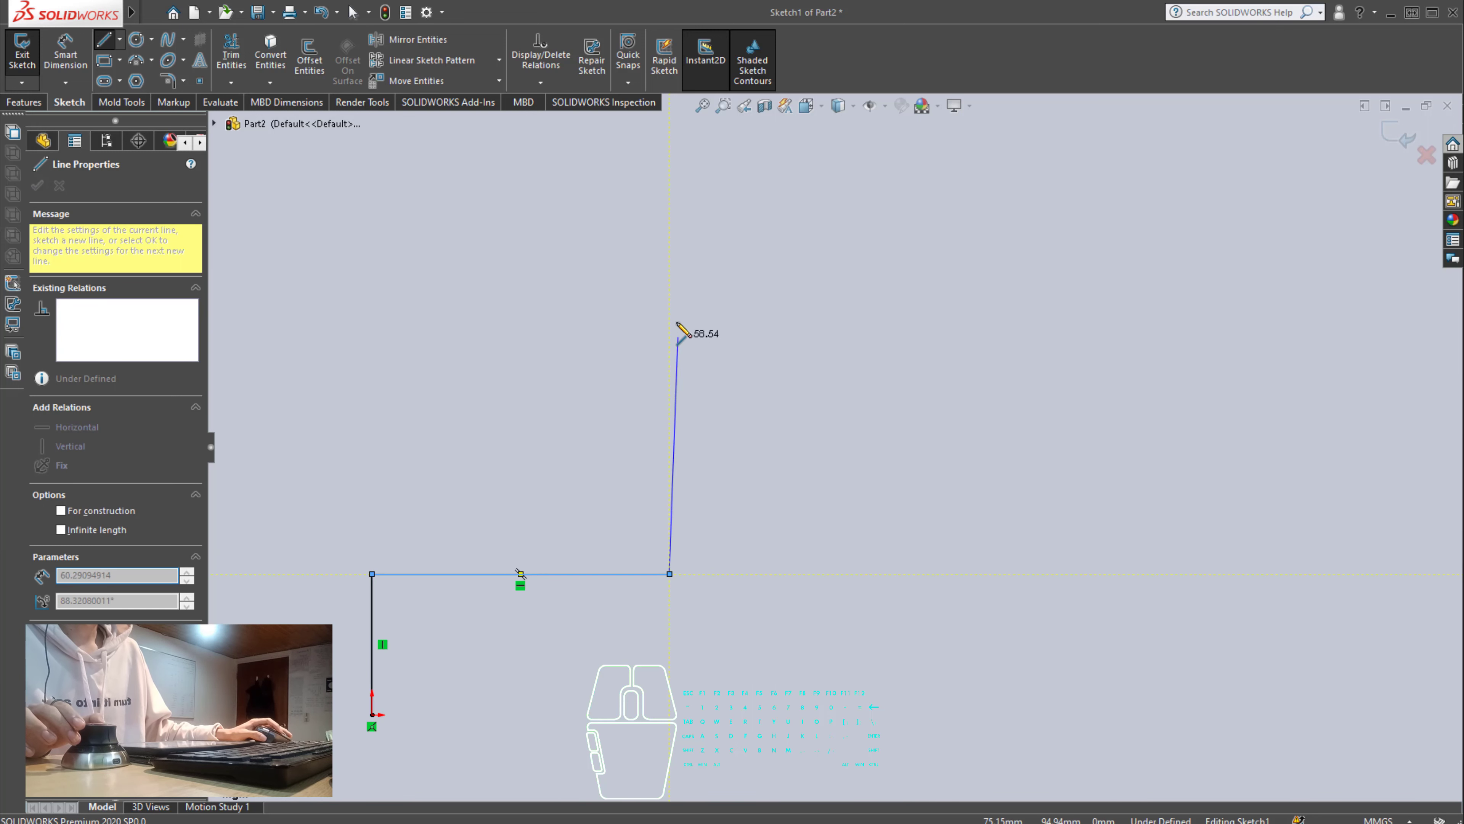
pyautogui.click(669, 279)
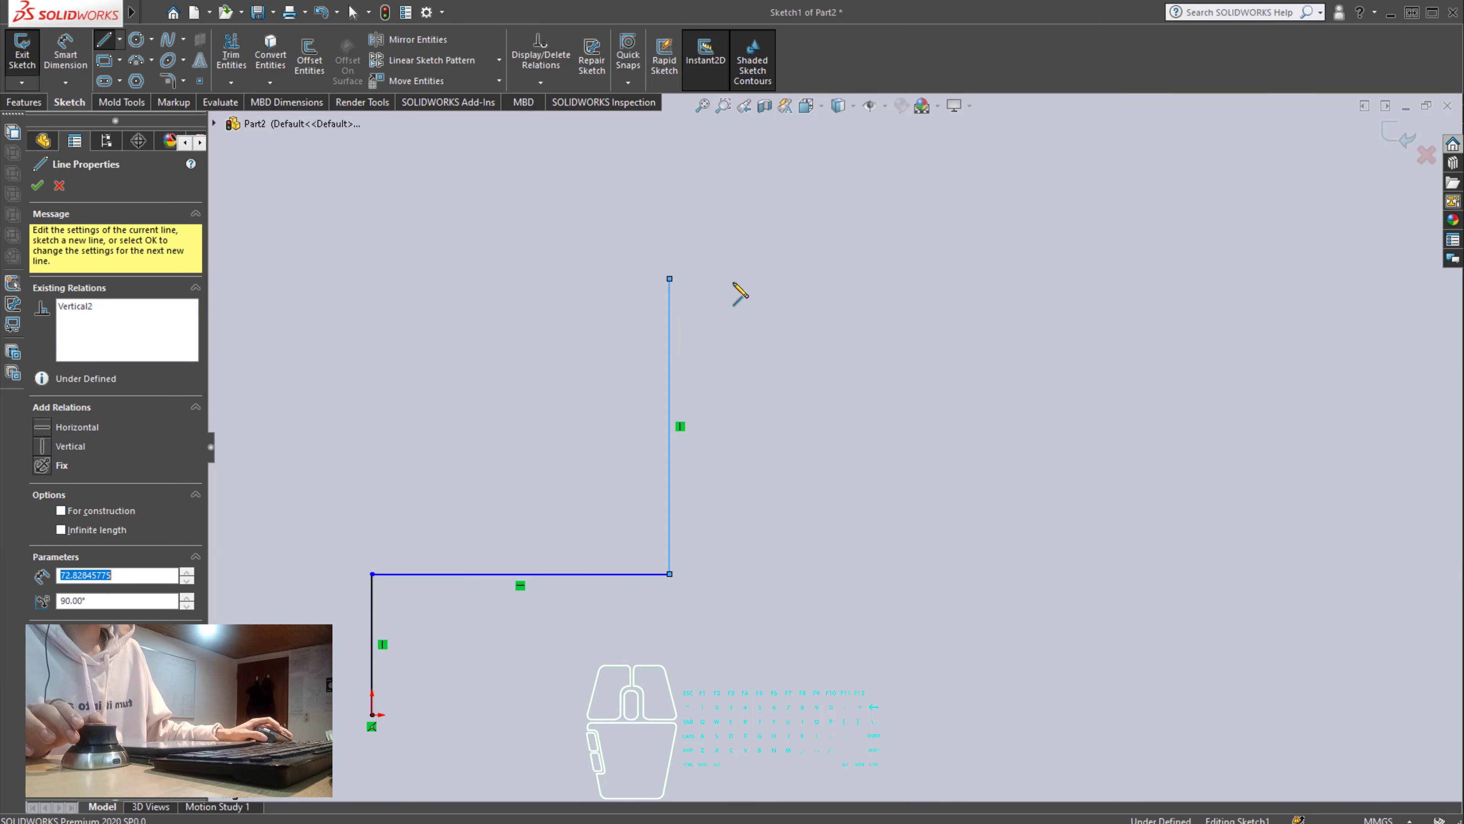
pyautogui.click(758, 279)
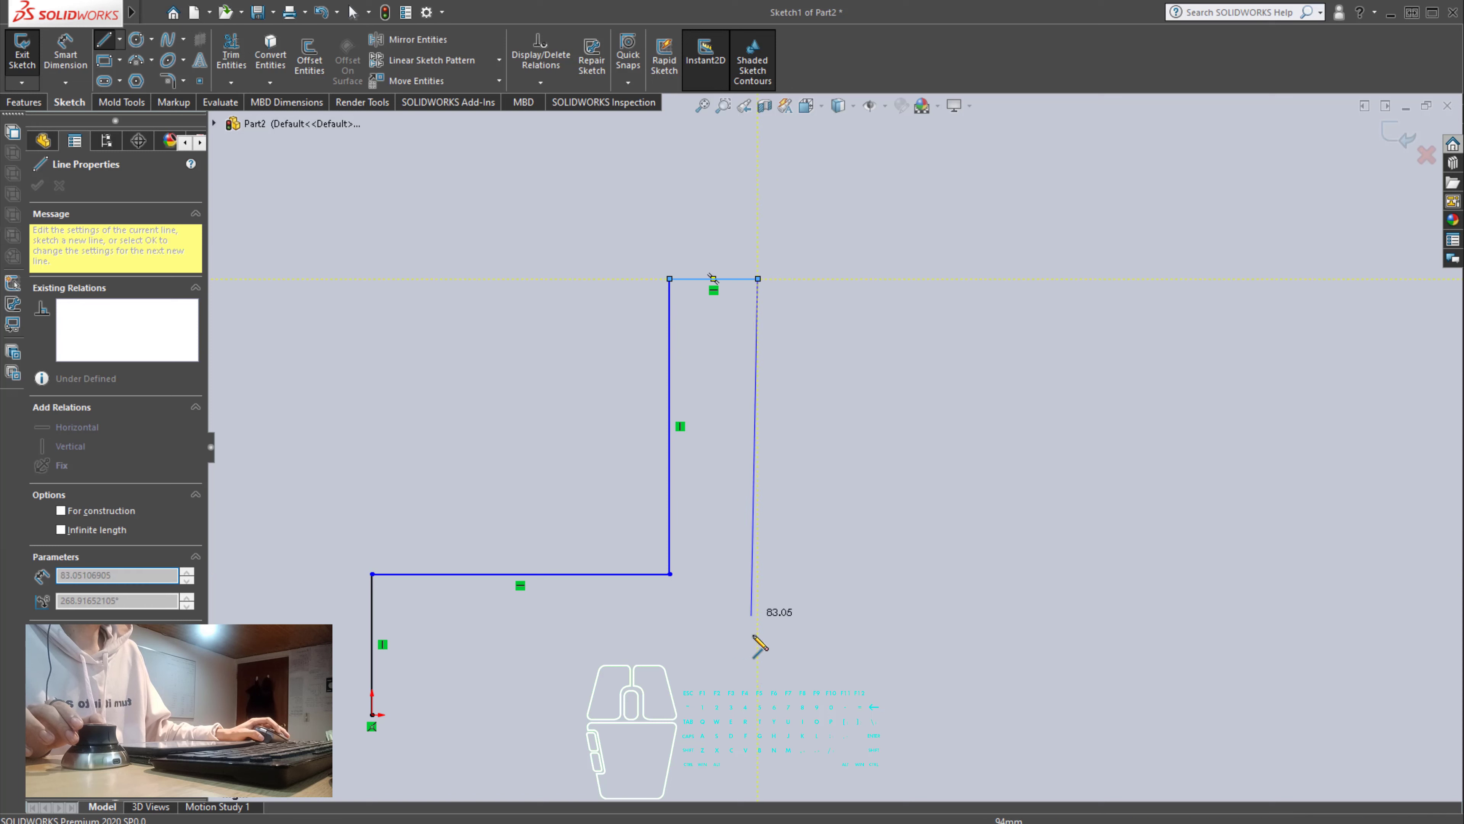
pyautogui.click(758, 715)
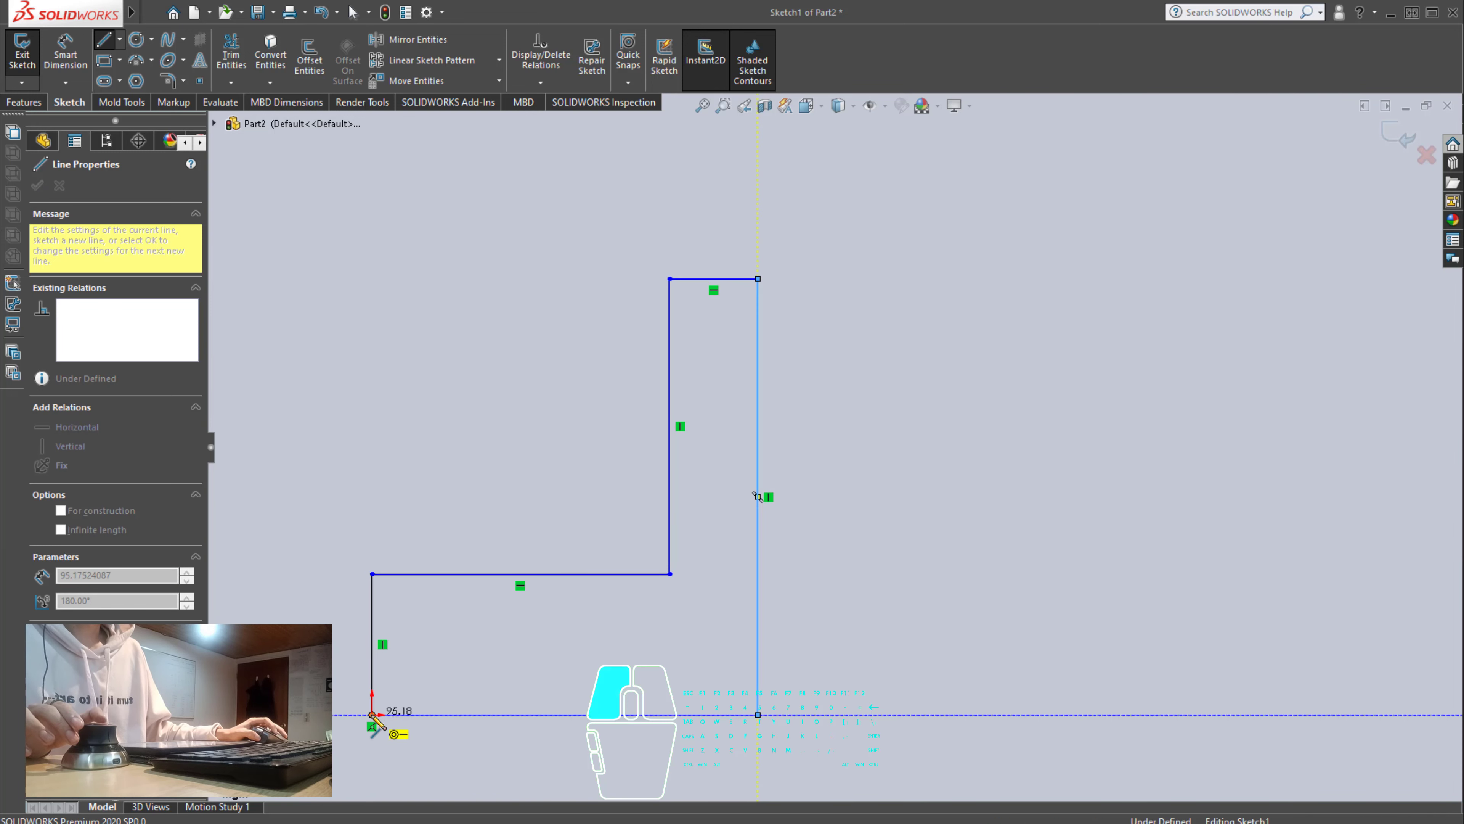
pyautogui.click(371, 715)
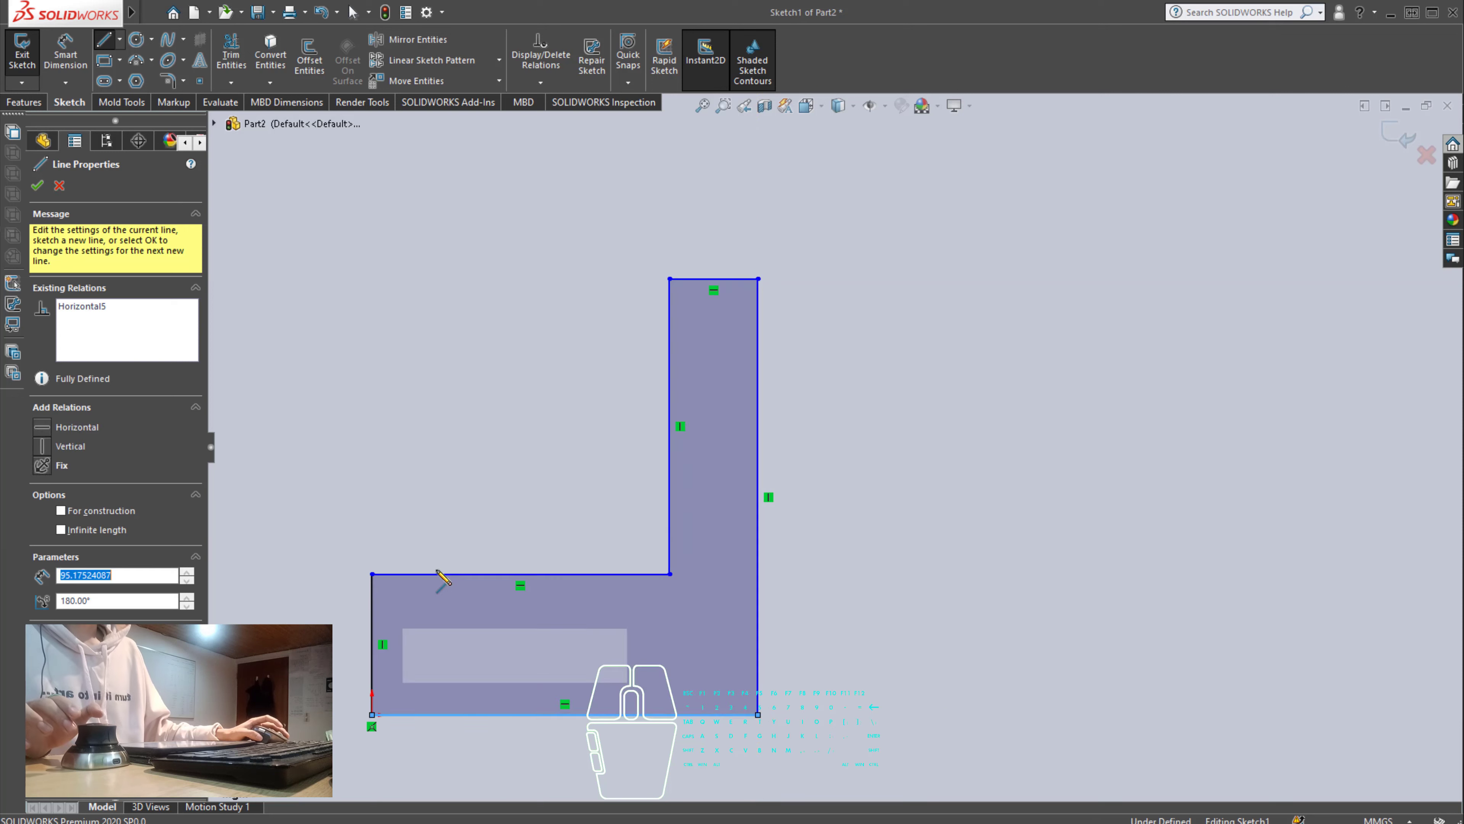
pyautogui.click(38, 186)
pyautogui.click(65, 58)
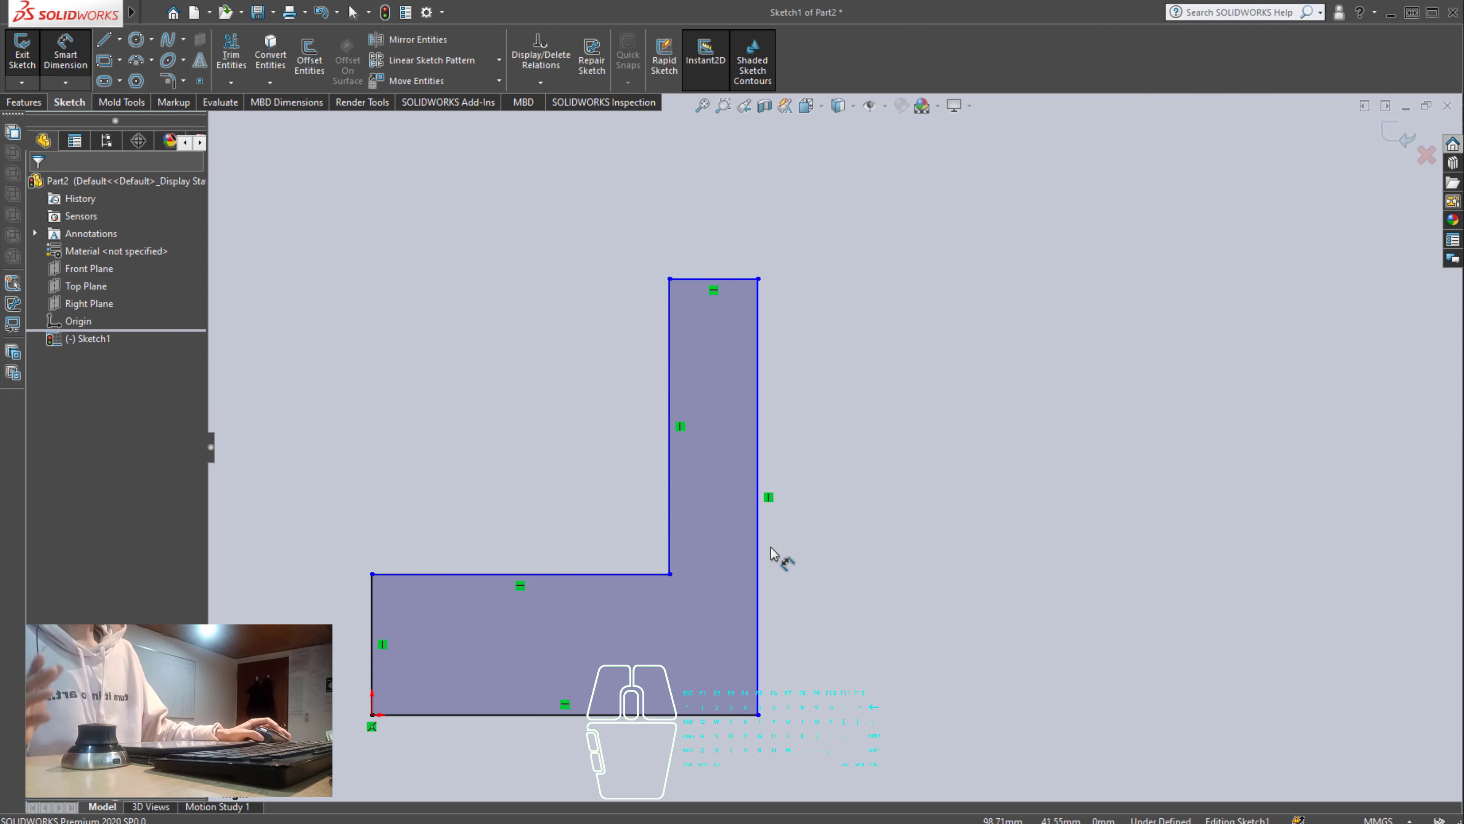
pyautogui.click(769, 556)
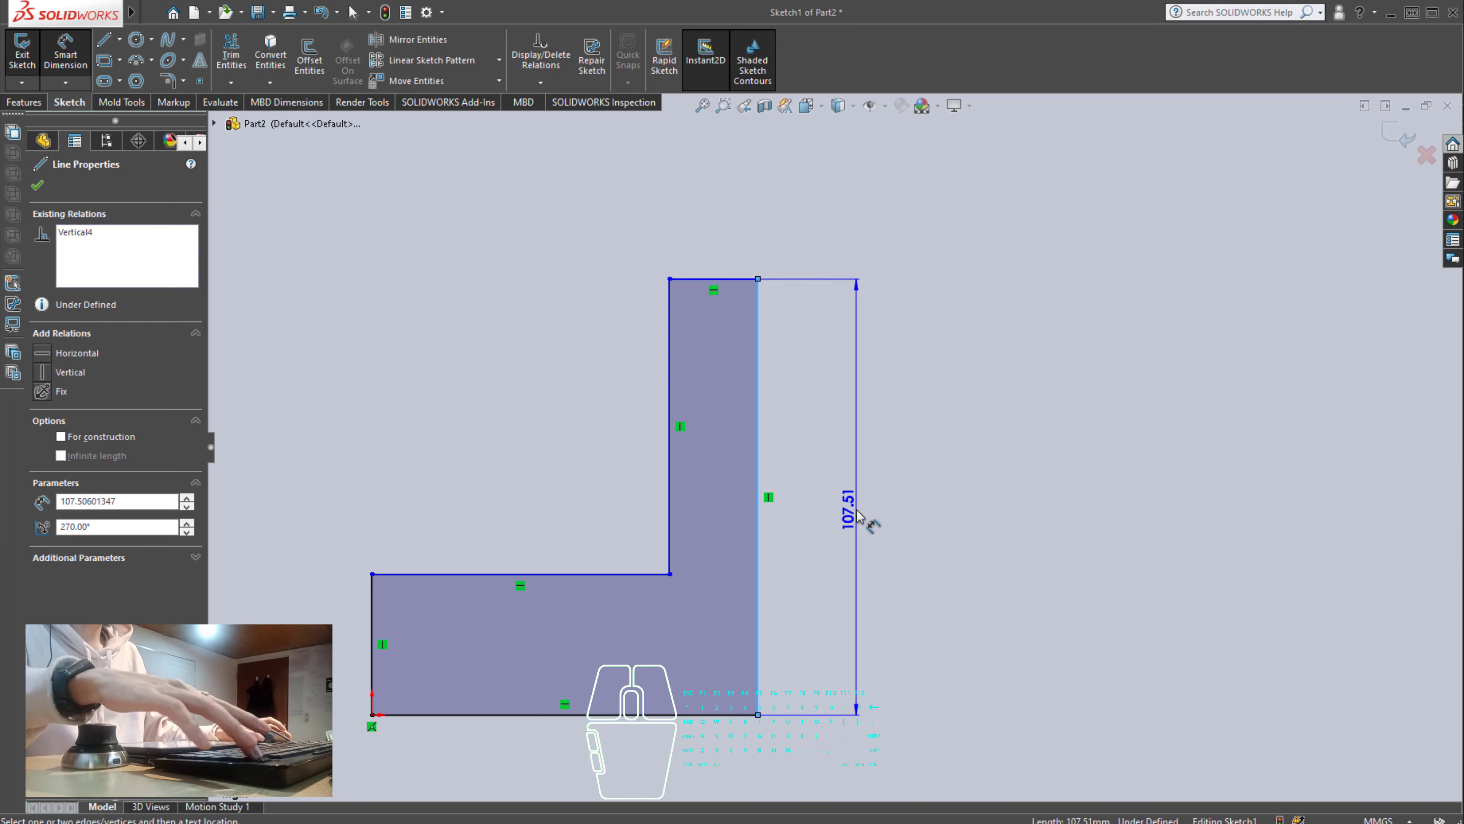
pyautogui.press('Escape')
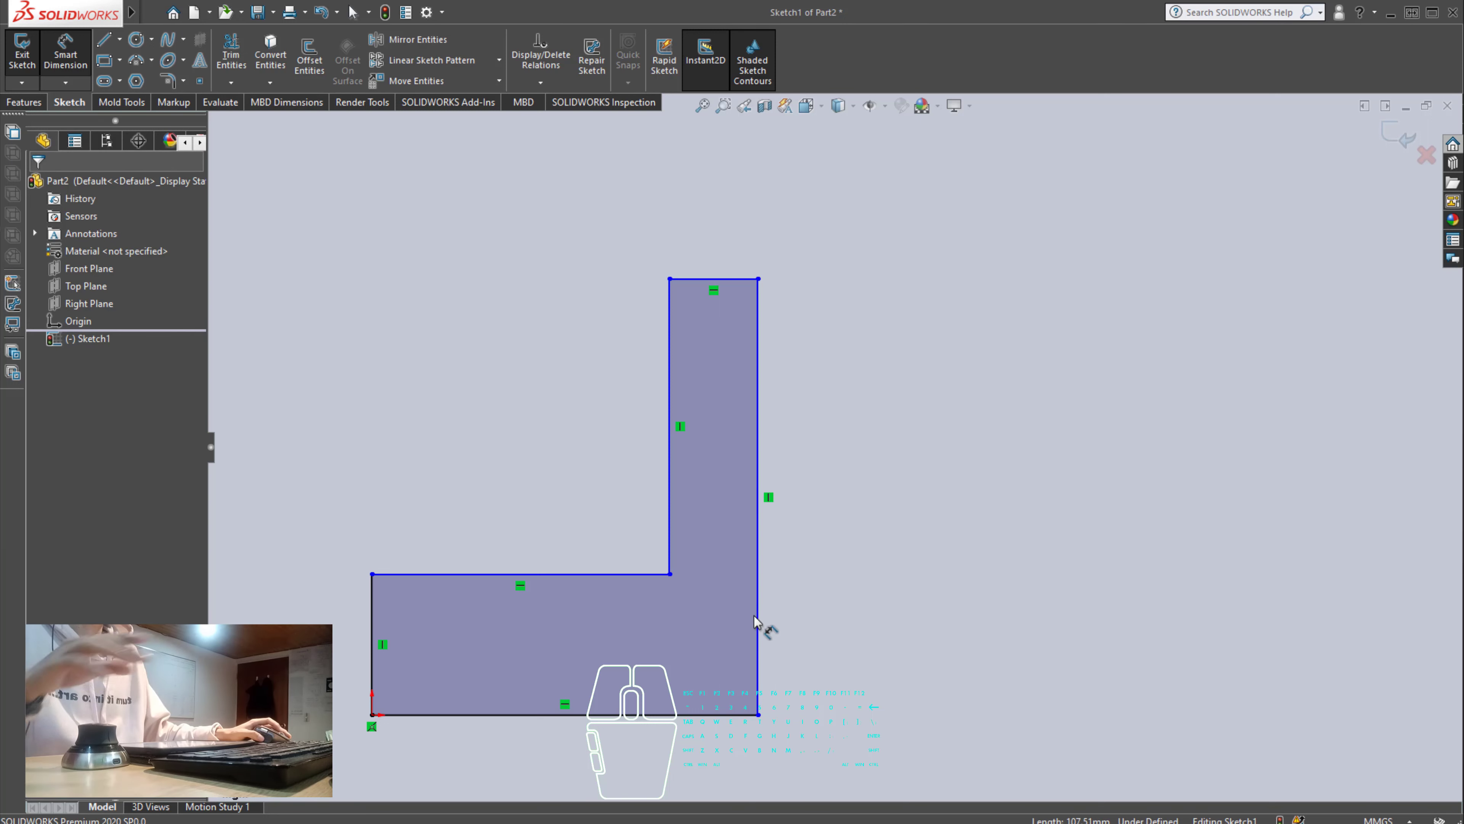
pyautogui.click(632, 714)
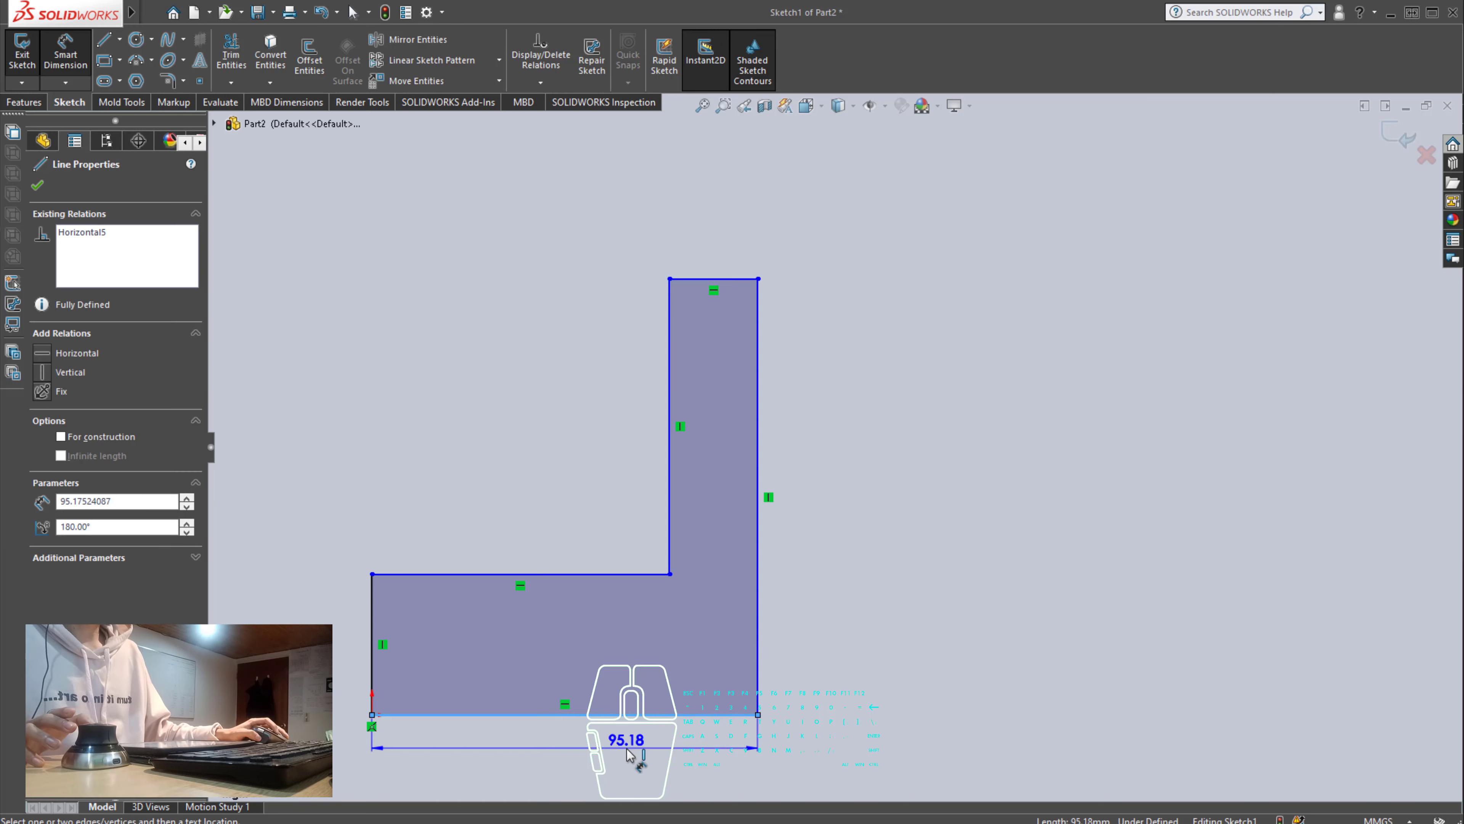
pyautogui.press('Escape')
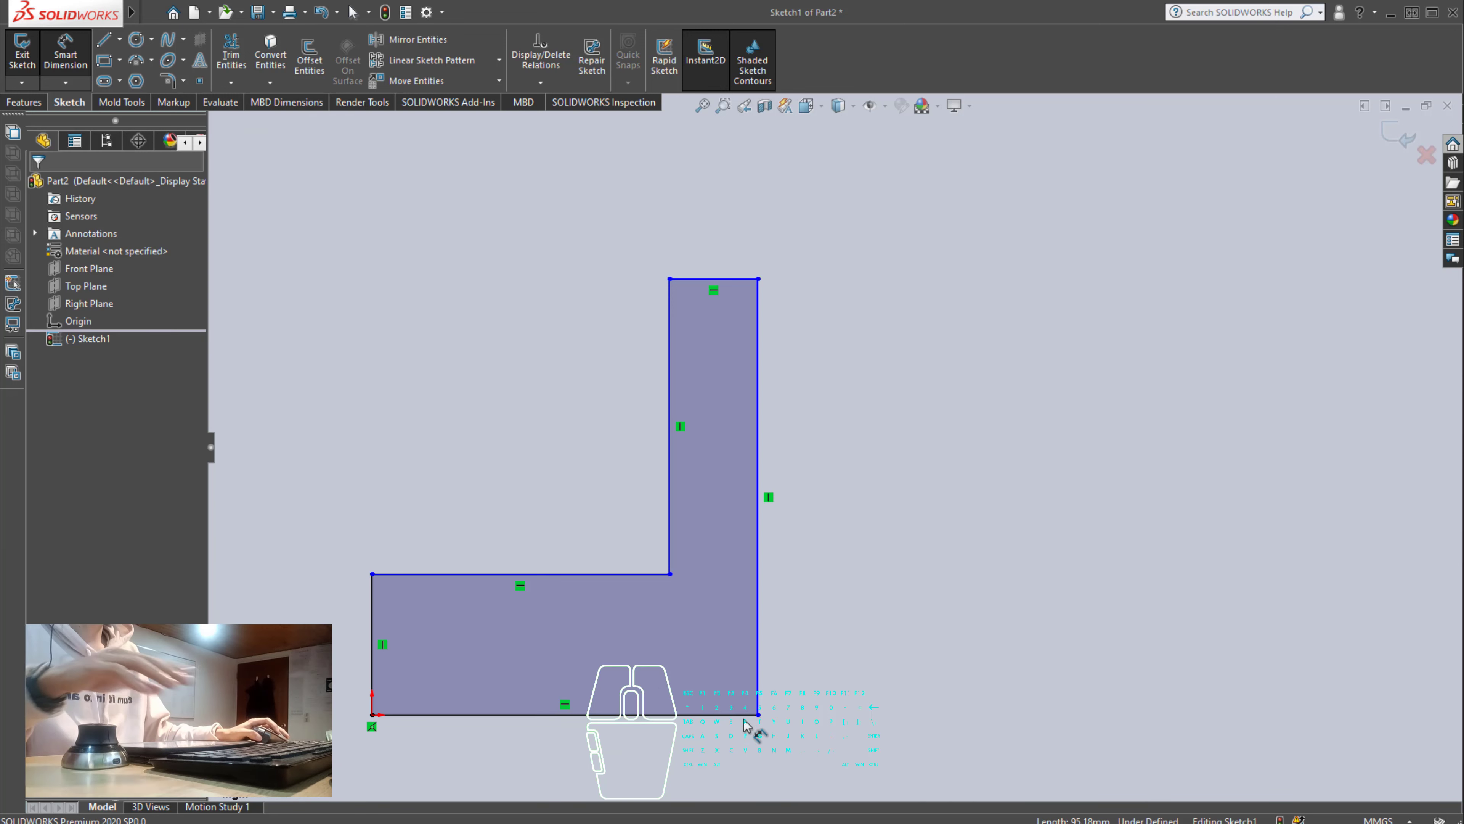
# - Dimension the profile's long right vertical edge at 5000 mm
pyautogui.click(758, 611)
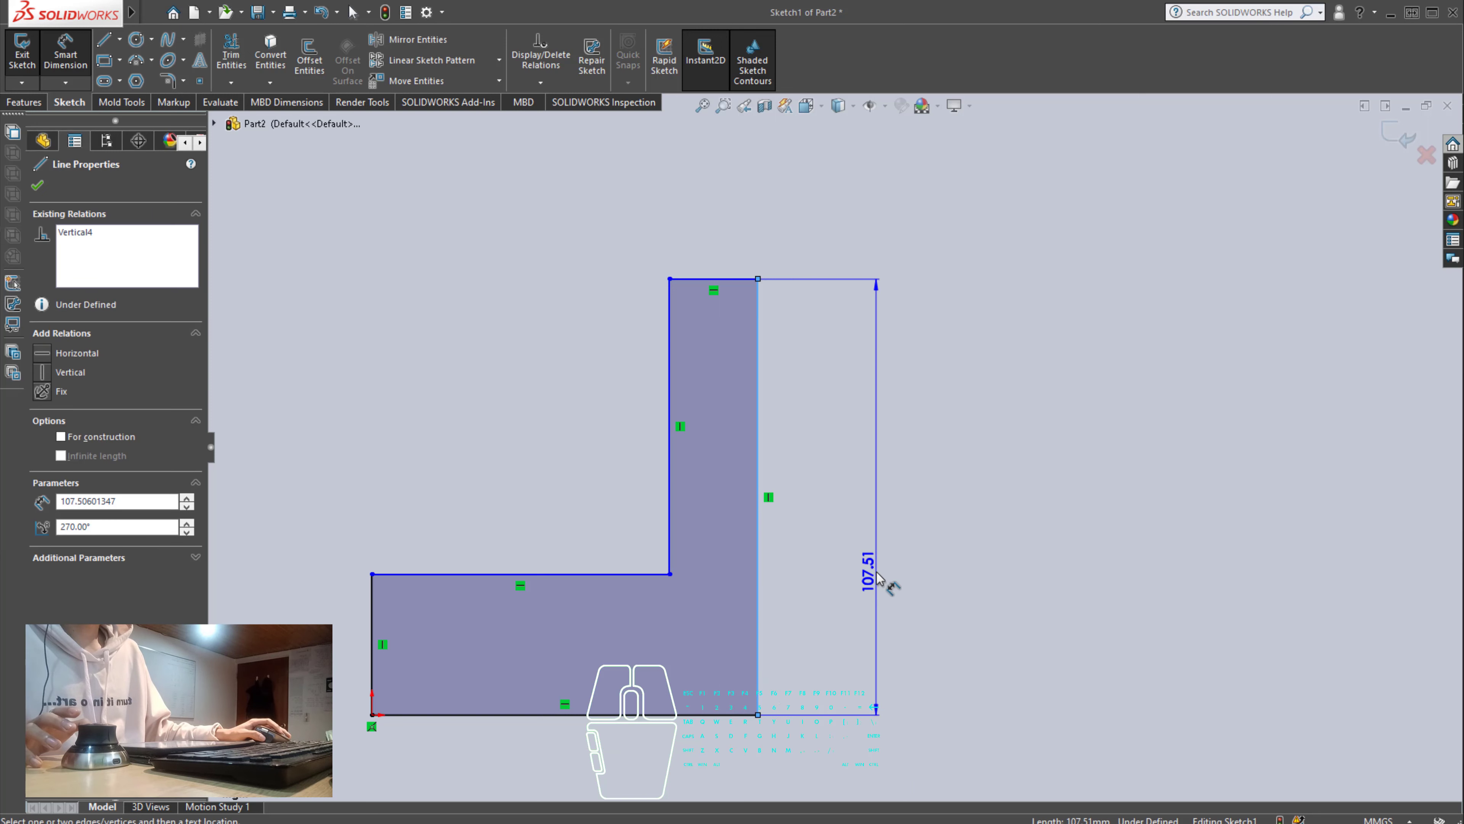
pyautogui.click(887, 579)
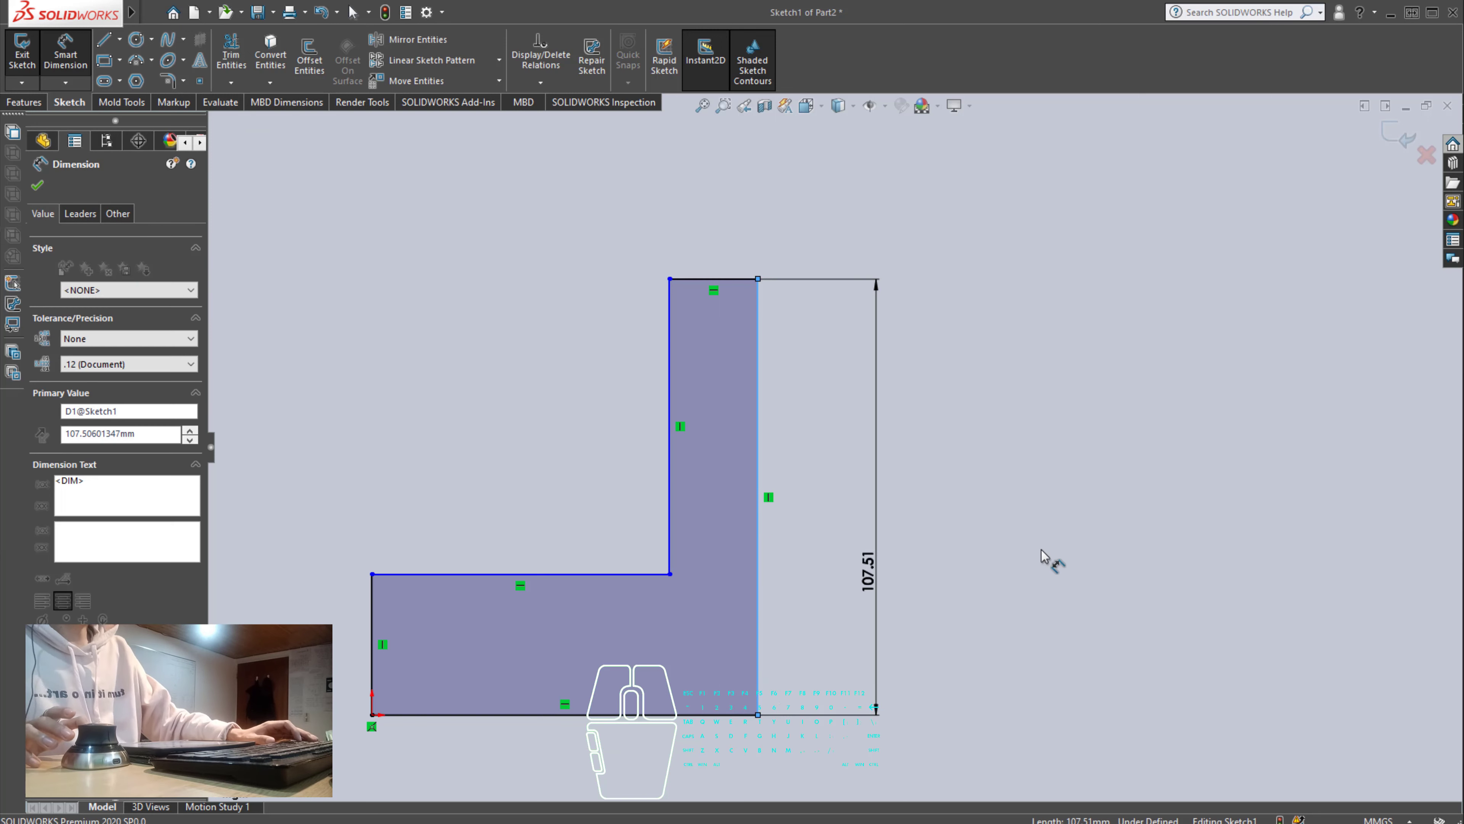
pyautogui.write('500')
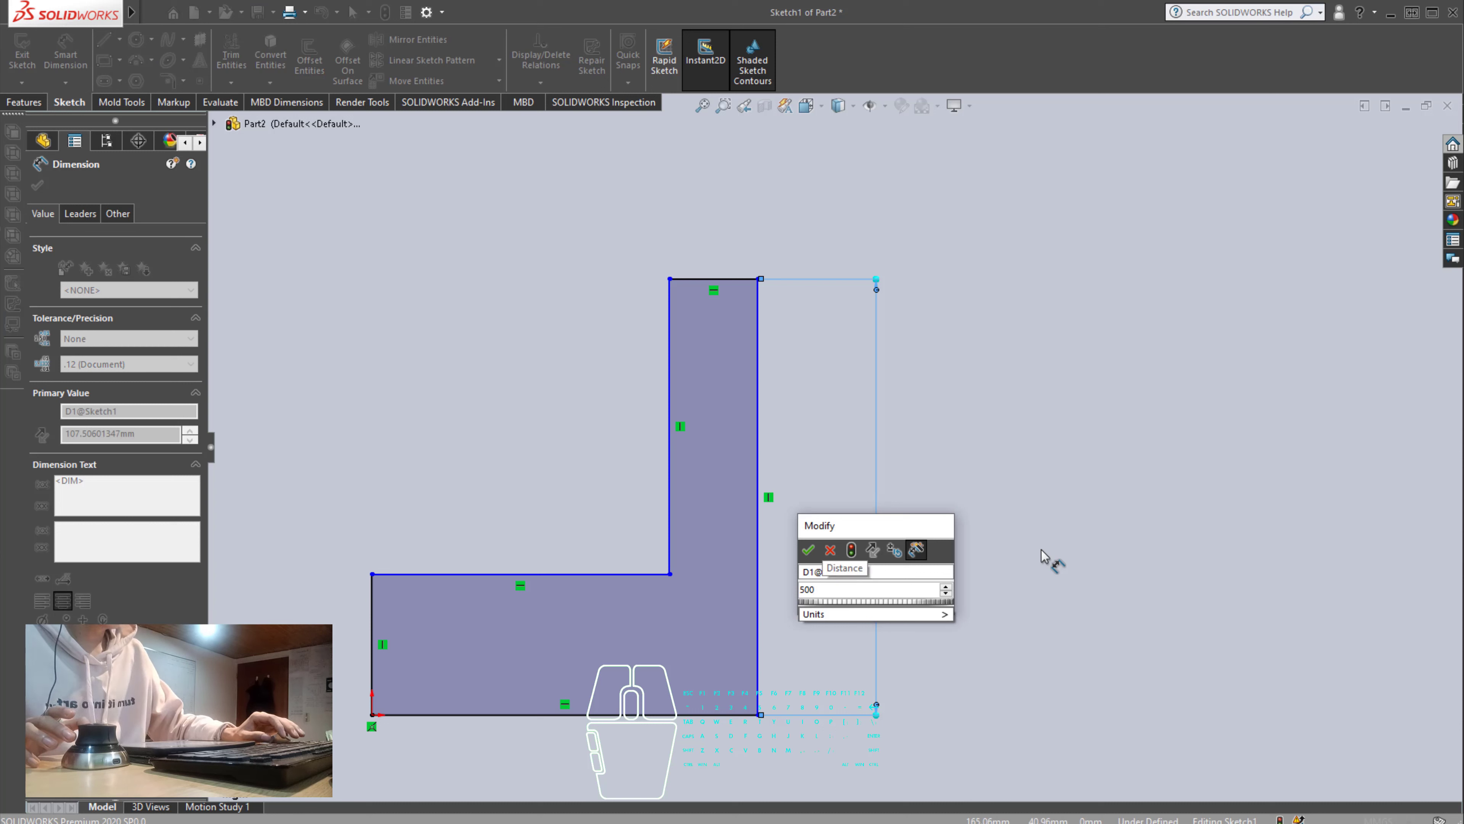
pyautogui.write('0')
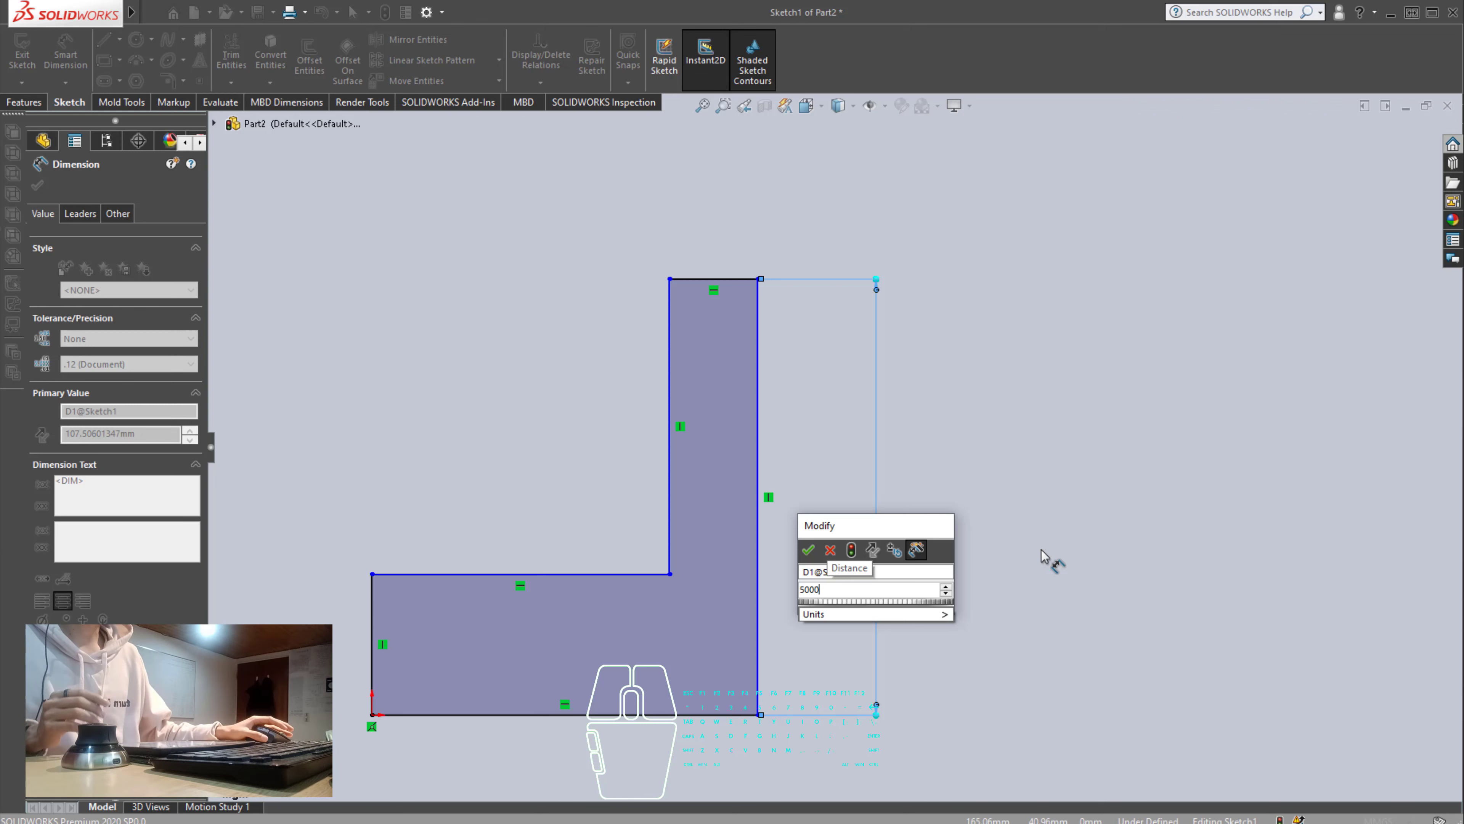
pyautogui.press('Return')
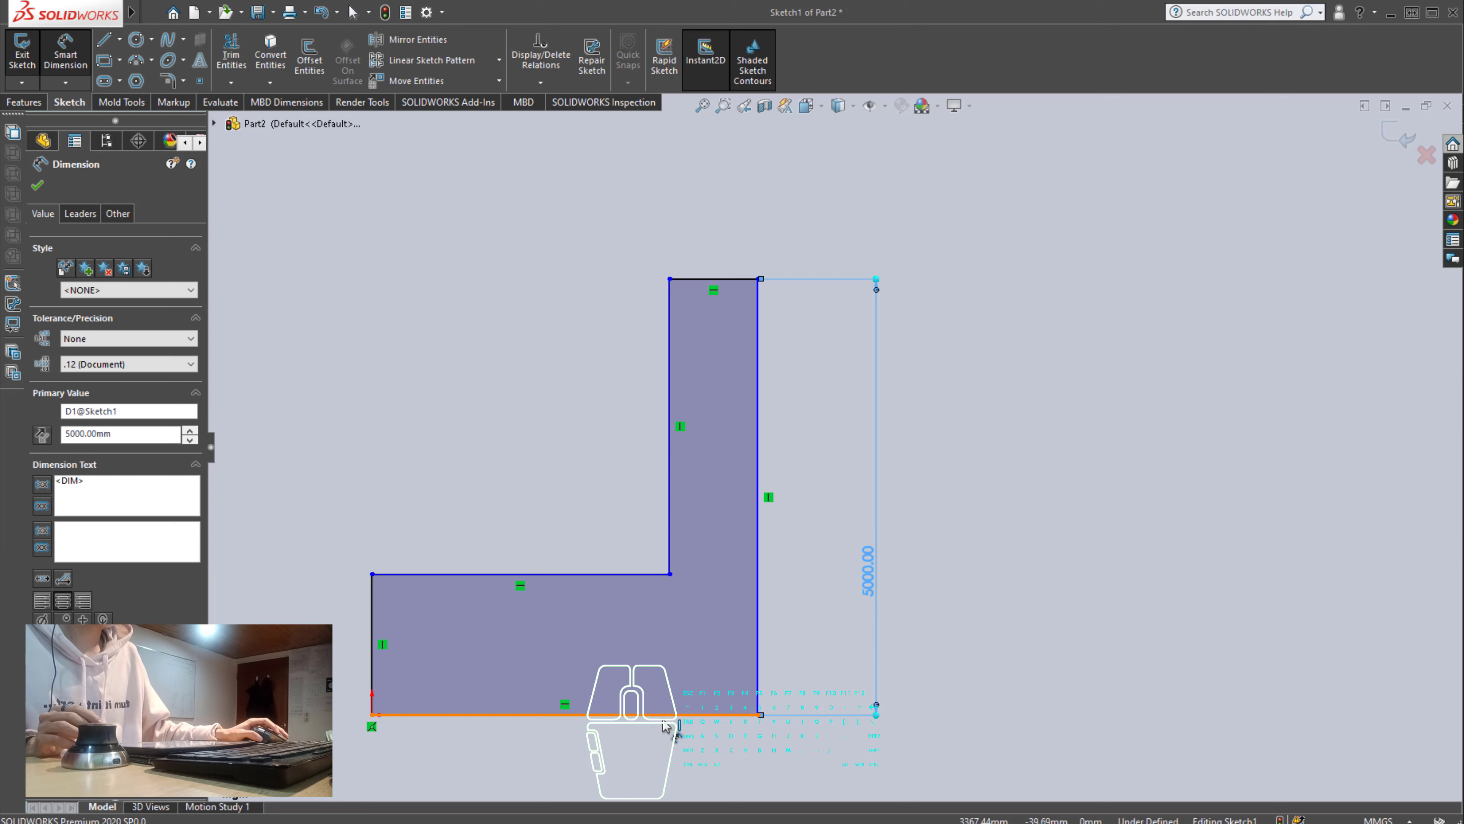
# - Undo the 5000 mm dimension on the long right vertical edge
pyautogui.click(654, 753)
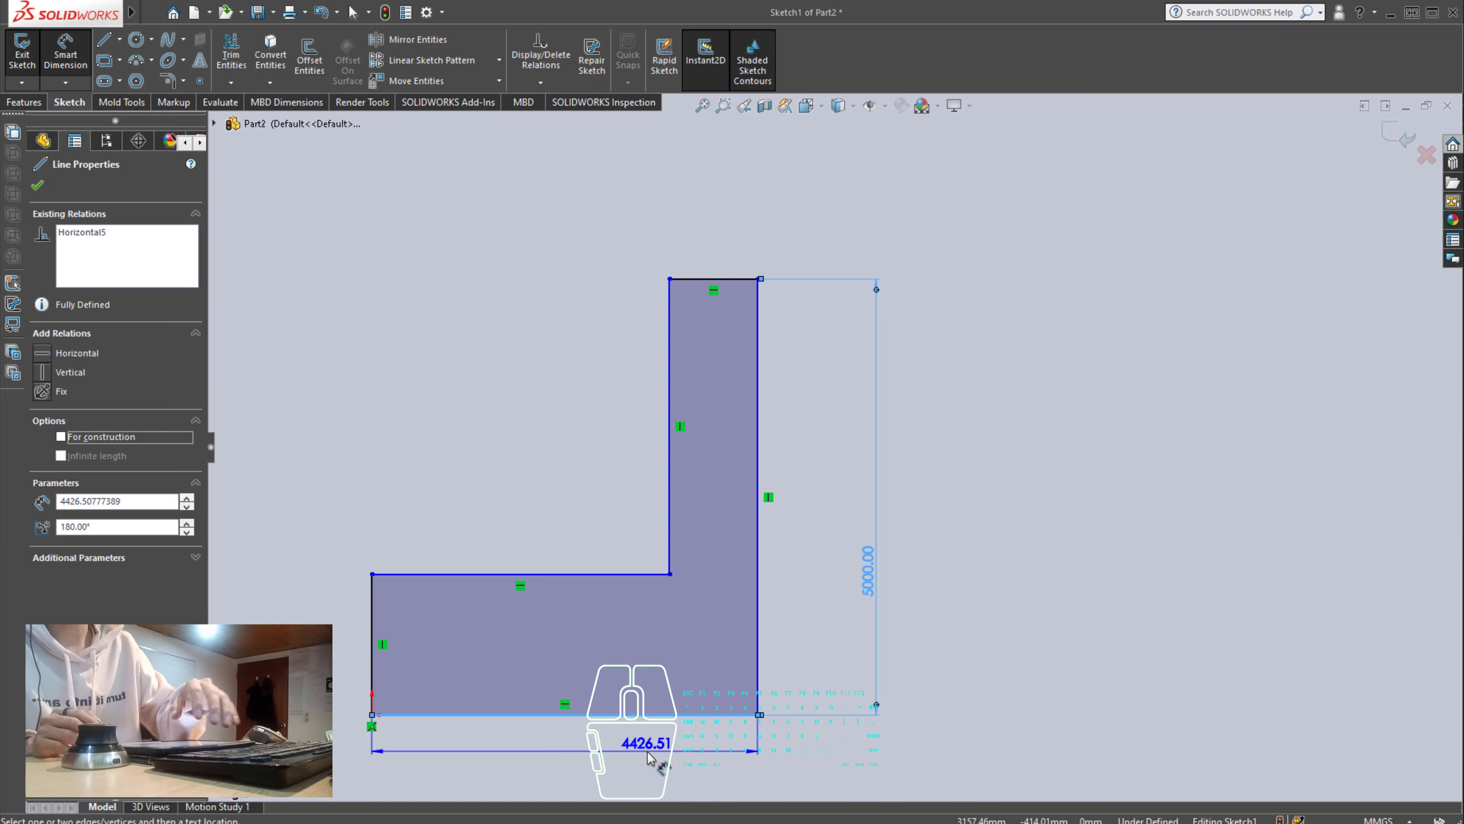
pyautogui.press('Escape')
pyautogui.hotkey('ctrl', 'z')
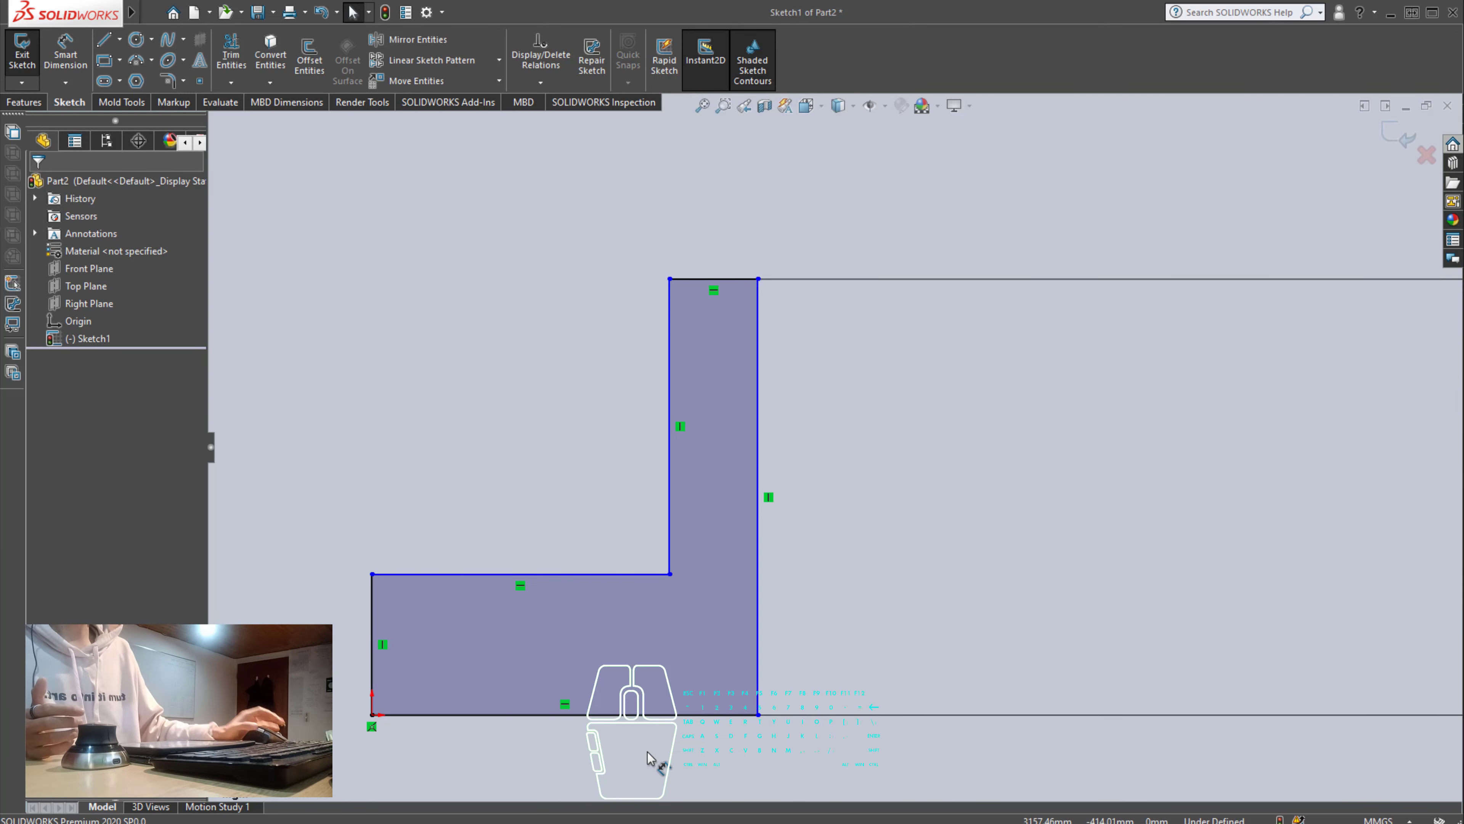
pyautogui.hotkey('ctrl', 'z')
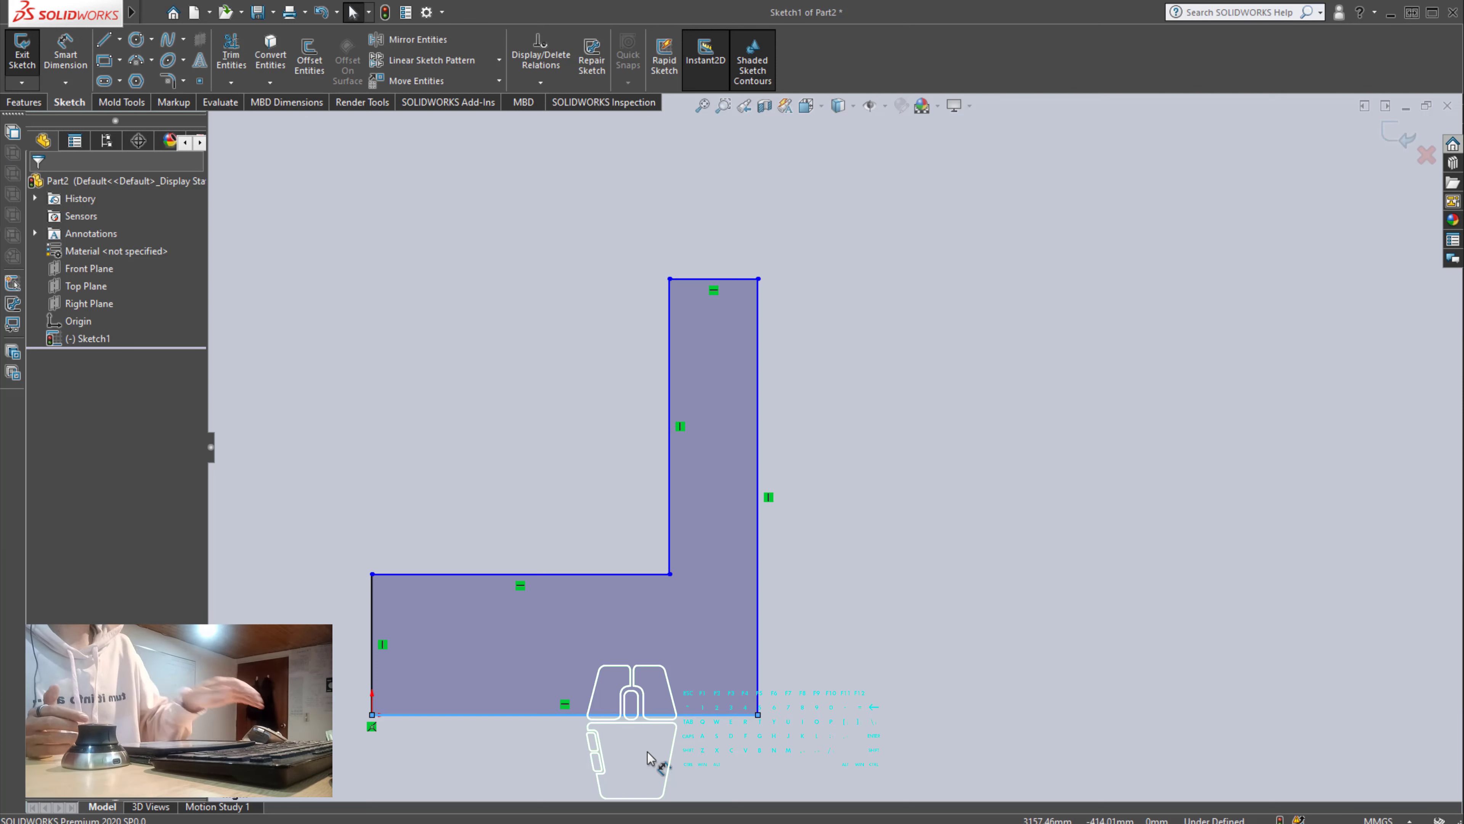
pyautogui.click(683, 714)
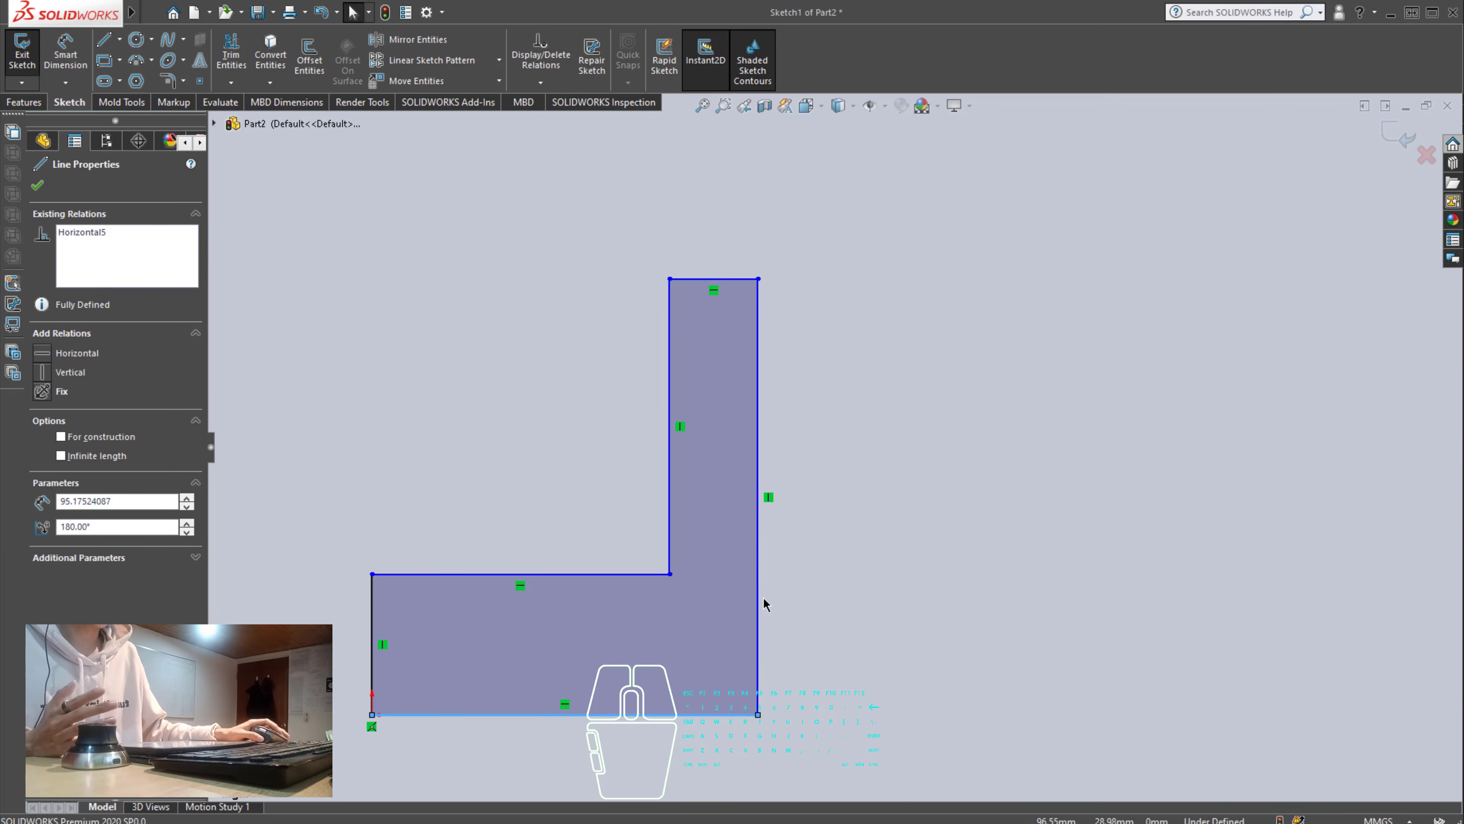
pyautogui.click(761, 597)
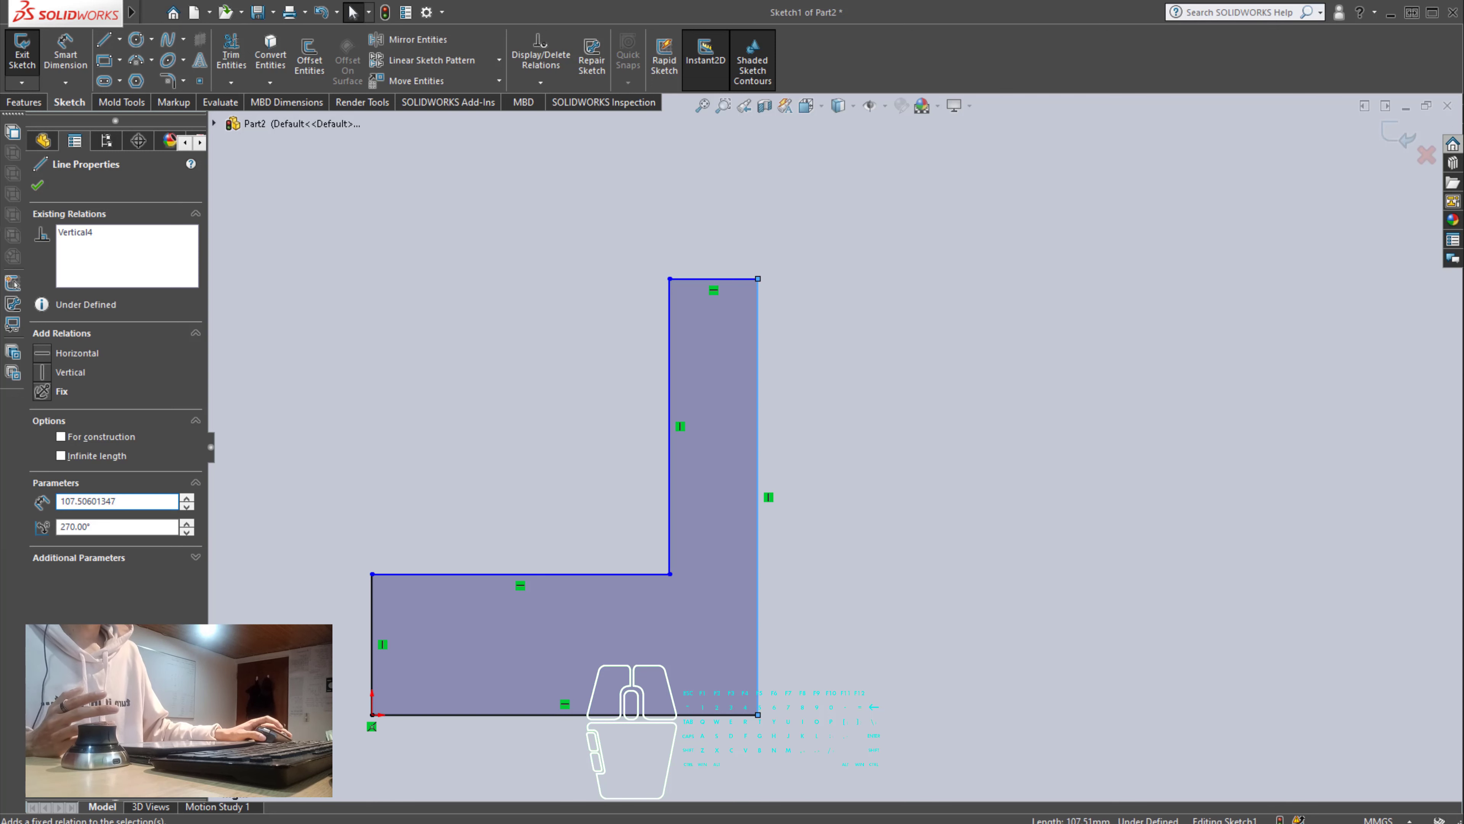
pyautogui.press('Escape')
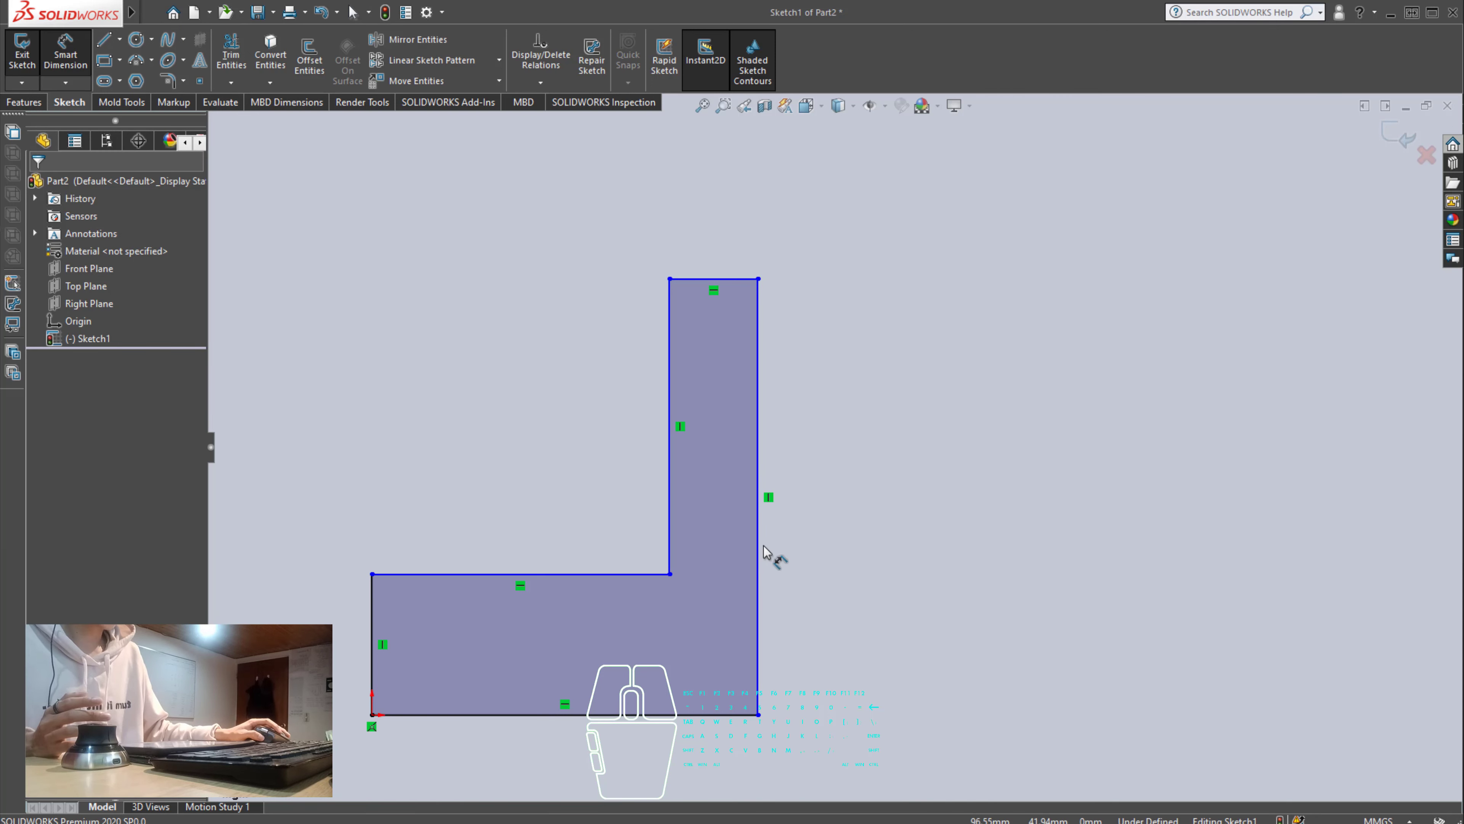
# - Dimension the L-profile's long right vertical edge at 34 mm and its bottom edge at 36 mm
pyautogui.click(921, 545)
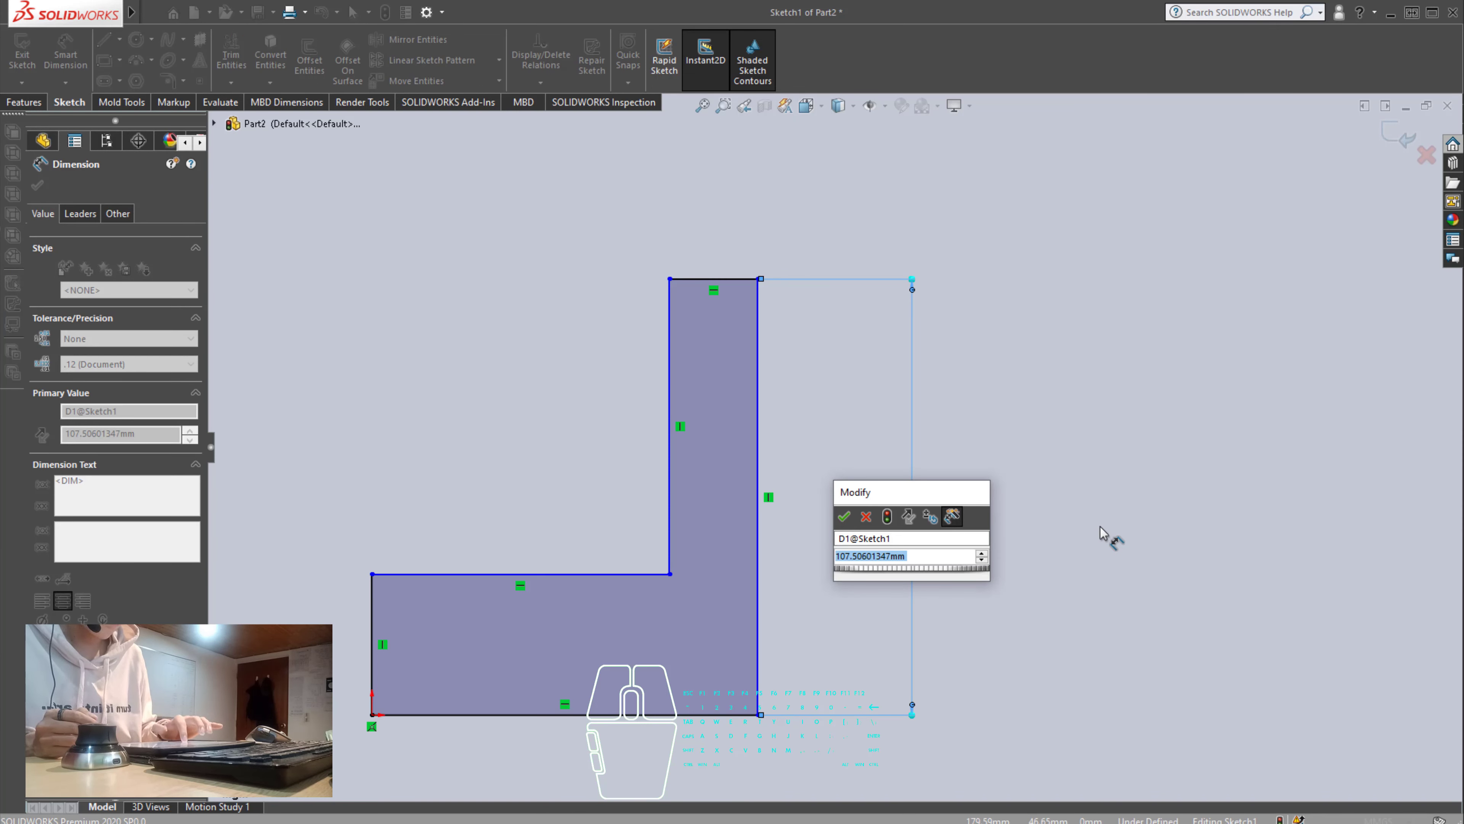
pyautogui.write('3')
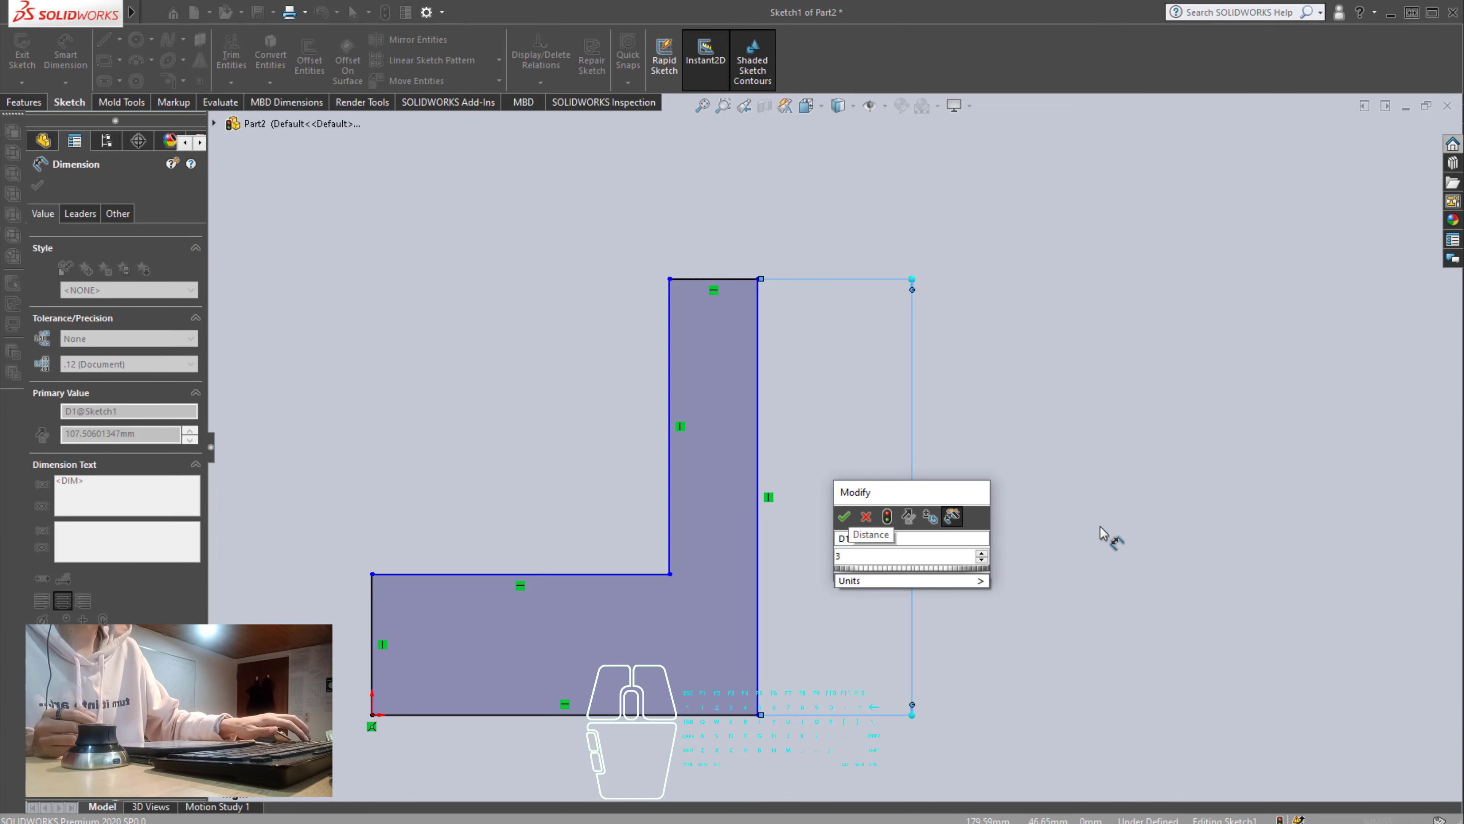
pyautogui.write('4')
pyautogui.press('Return')
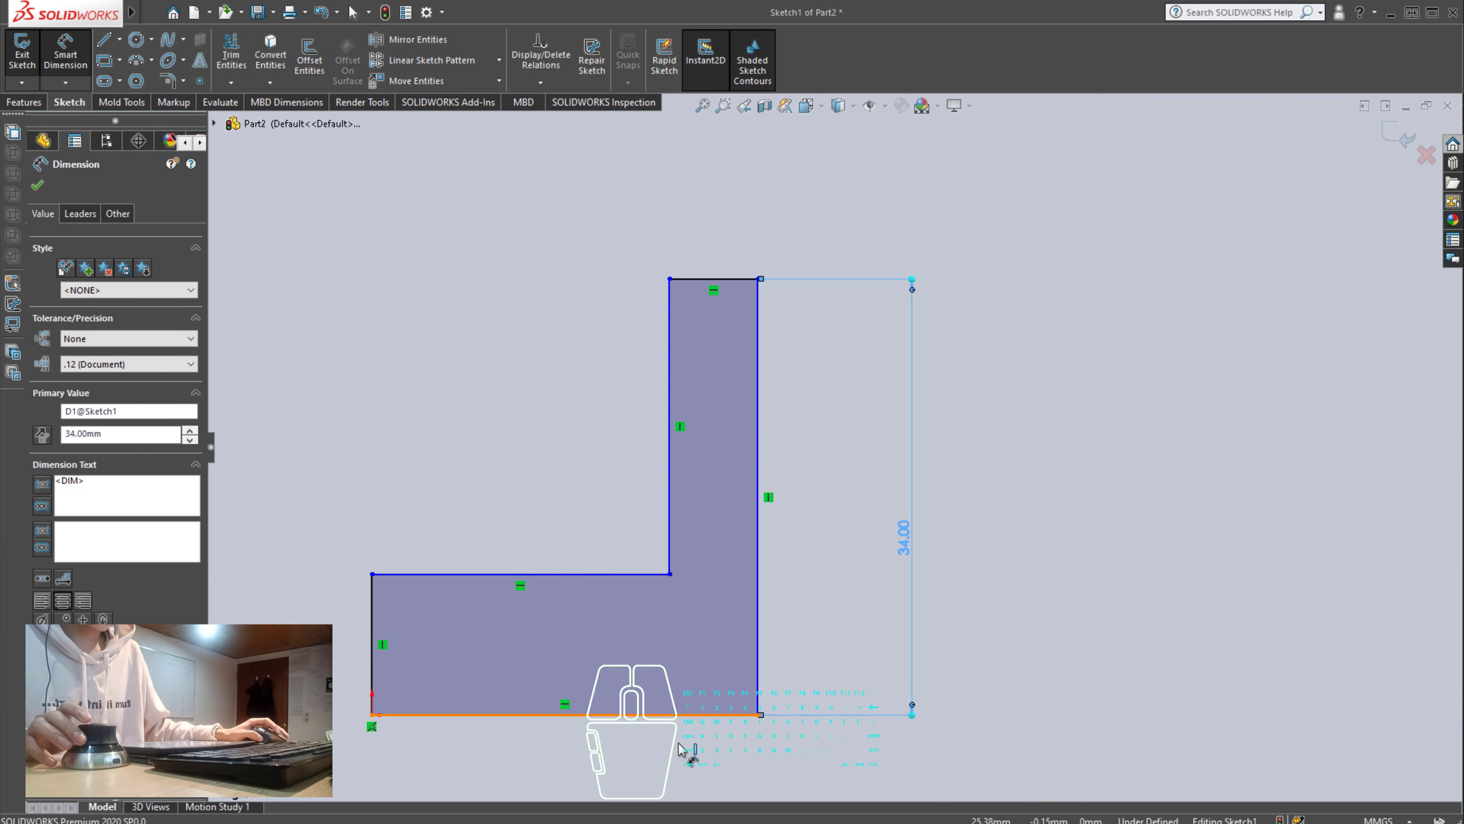
pyautogui.click(678, 745)
pyautogui.click(680, 752)
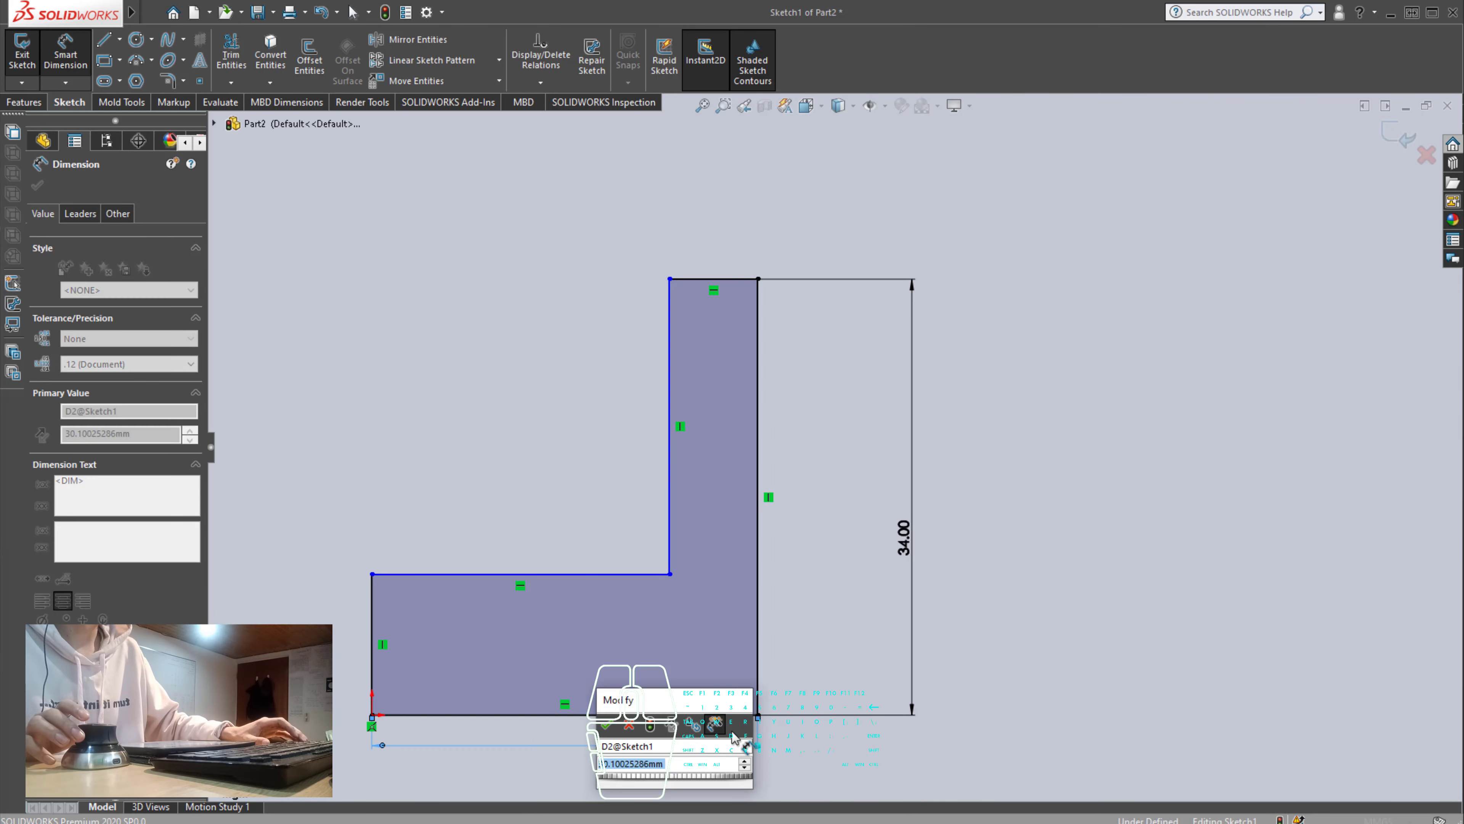
pyautogui.write('36')
pyautogui.press('Return')
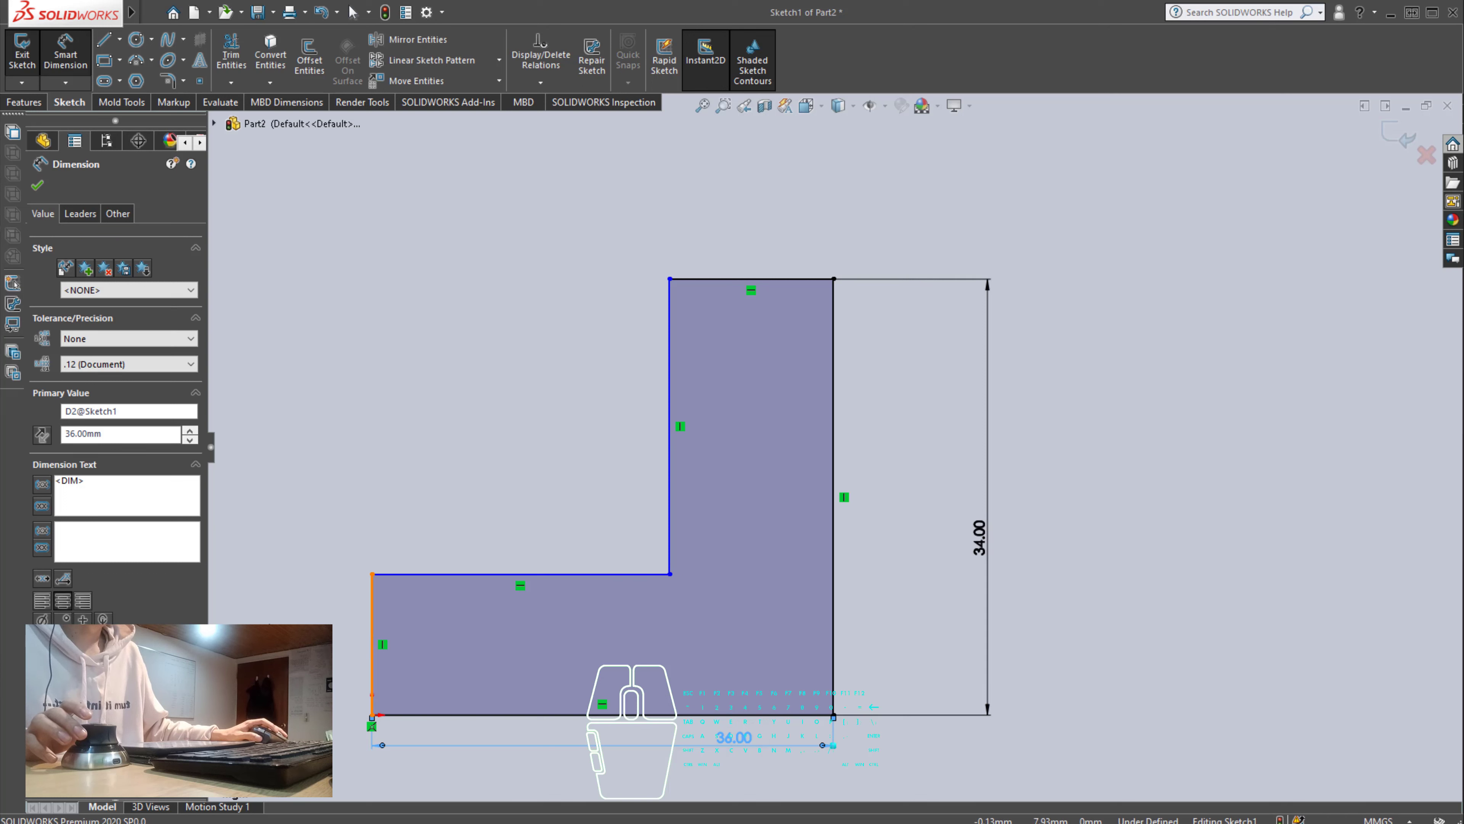
# - Dimension the profile's short left vertical edge at 12 mm
pyautogui.click(372, 694)
pyautogui.click(514, 634)
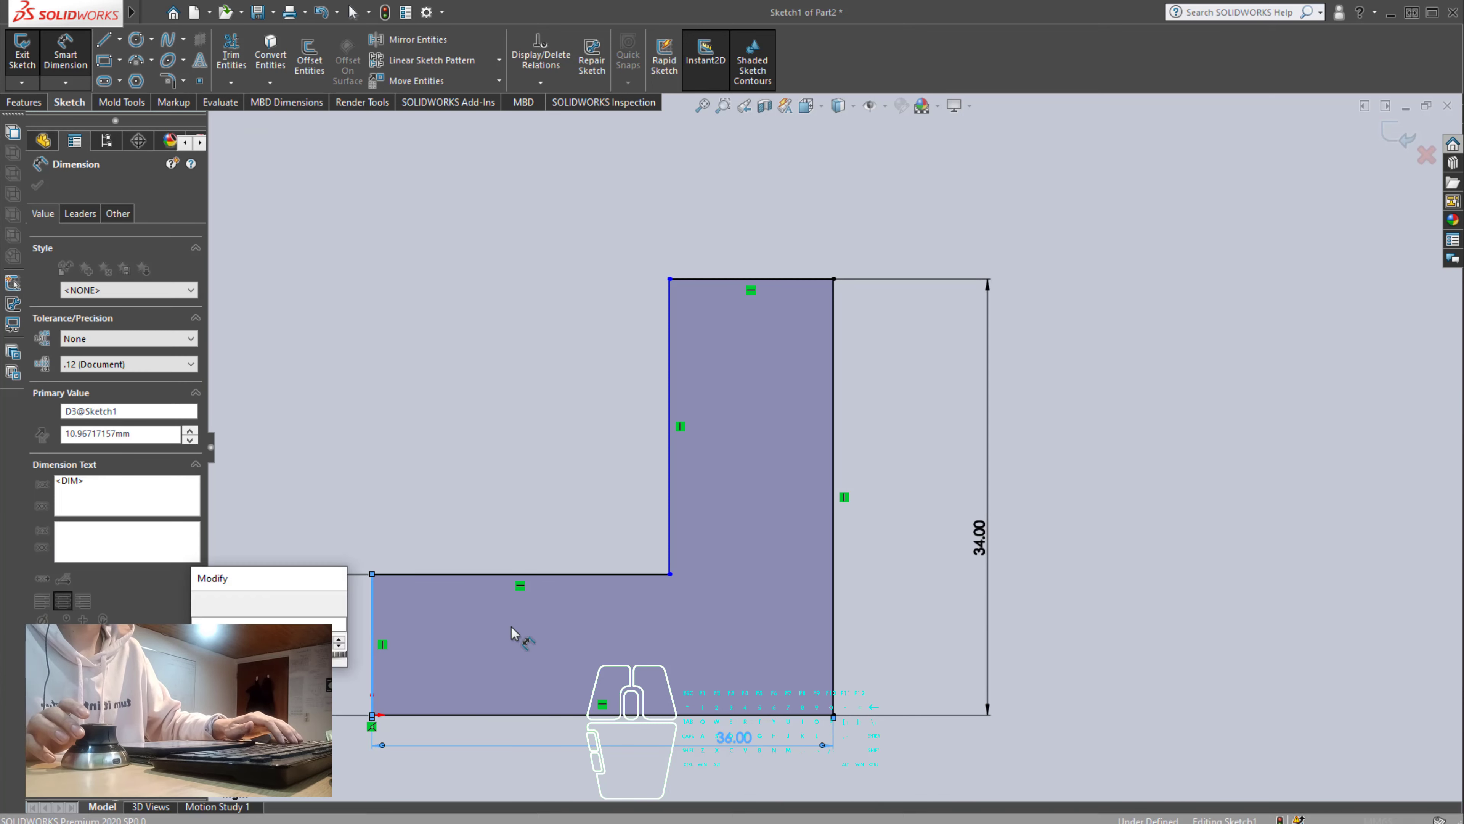
pyautogui.write('12')
pyautogui.press('Return')
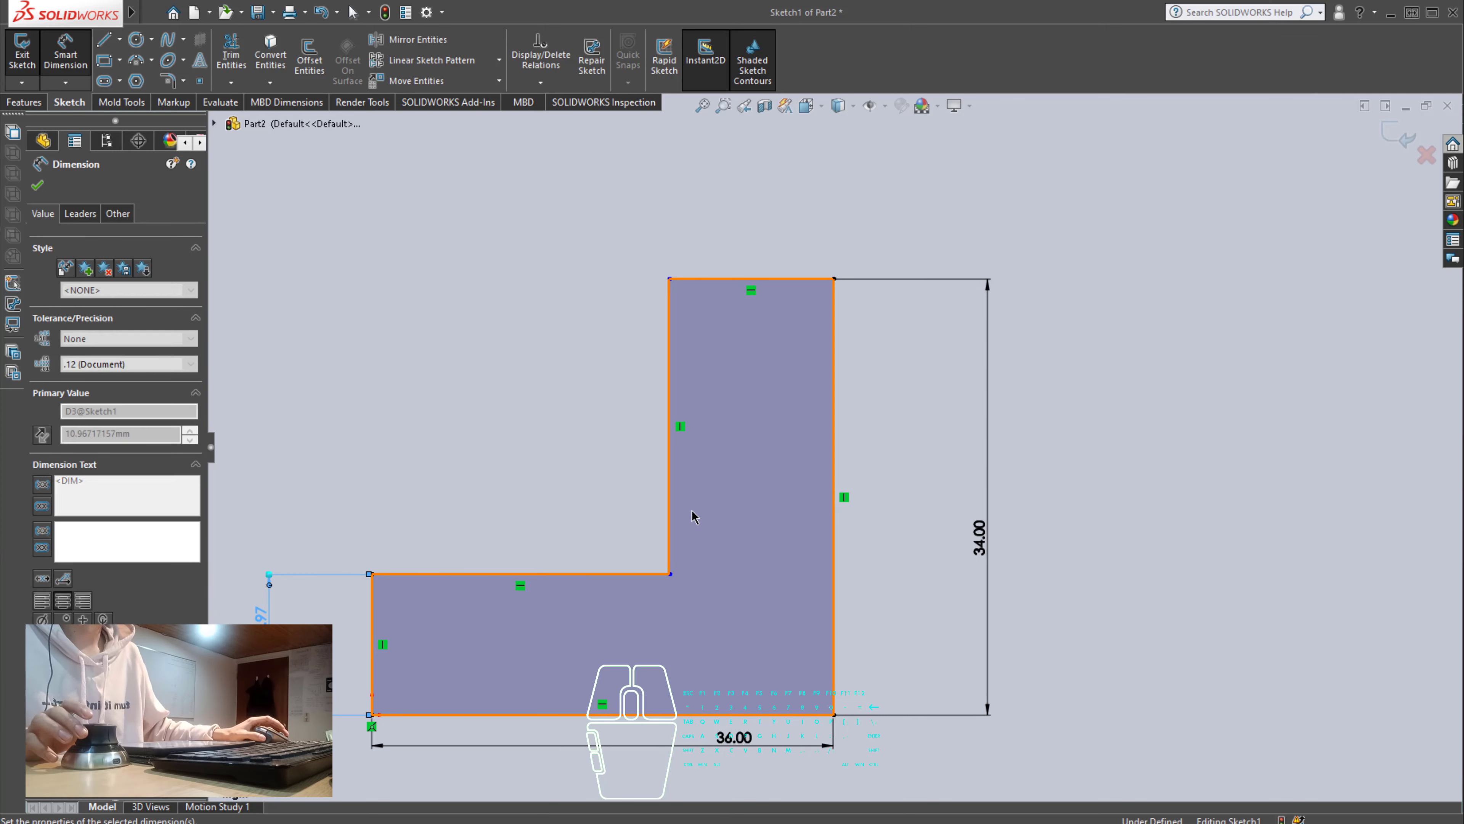
# - Dimension the L-profile's short top edge at 14 mm
pyautogui.click(753, 281)
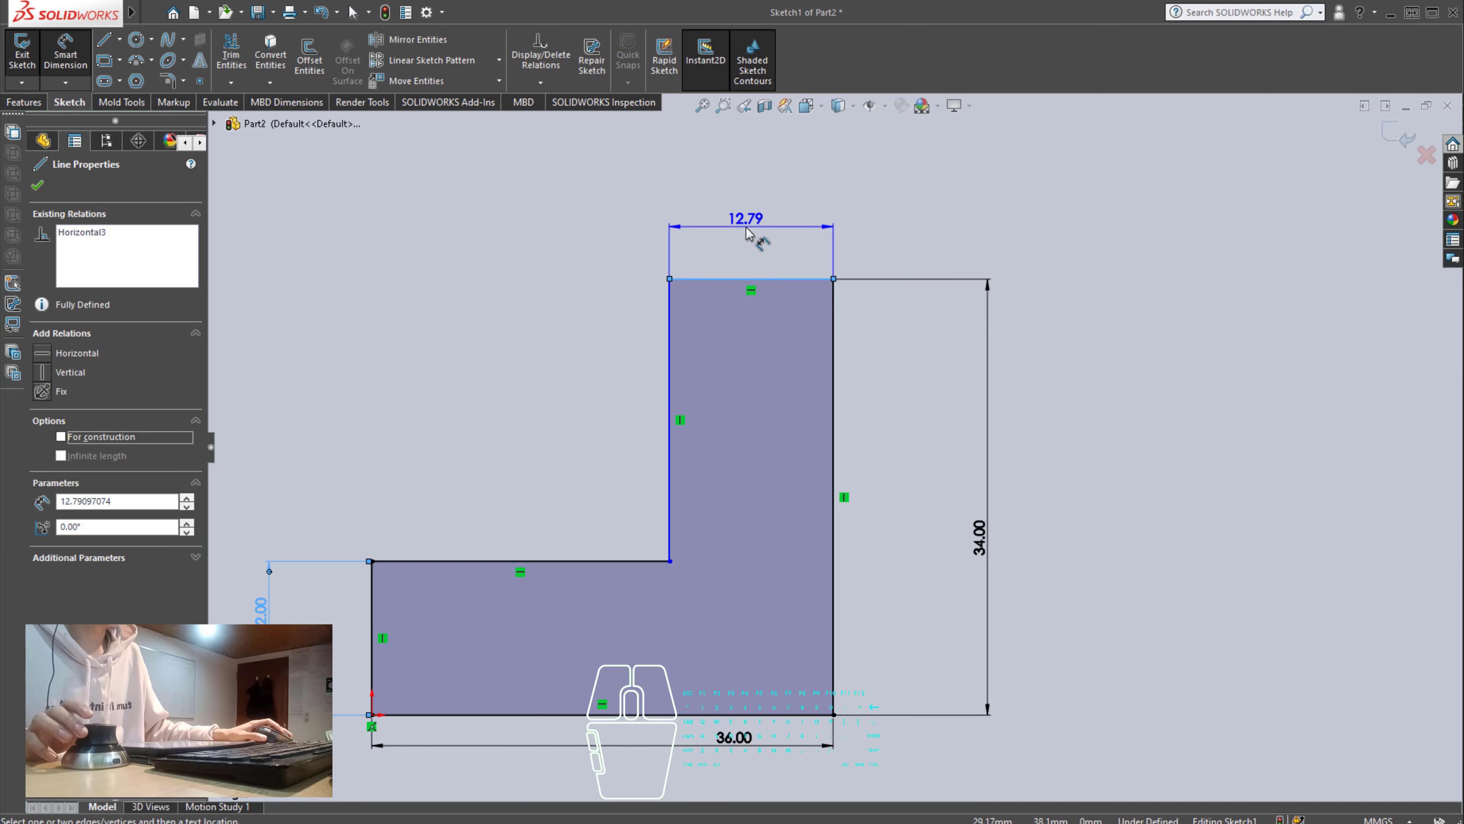
pyautogui.click(746, 227)
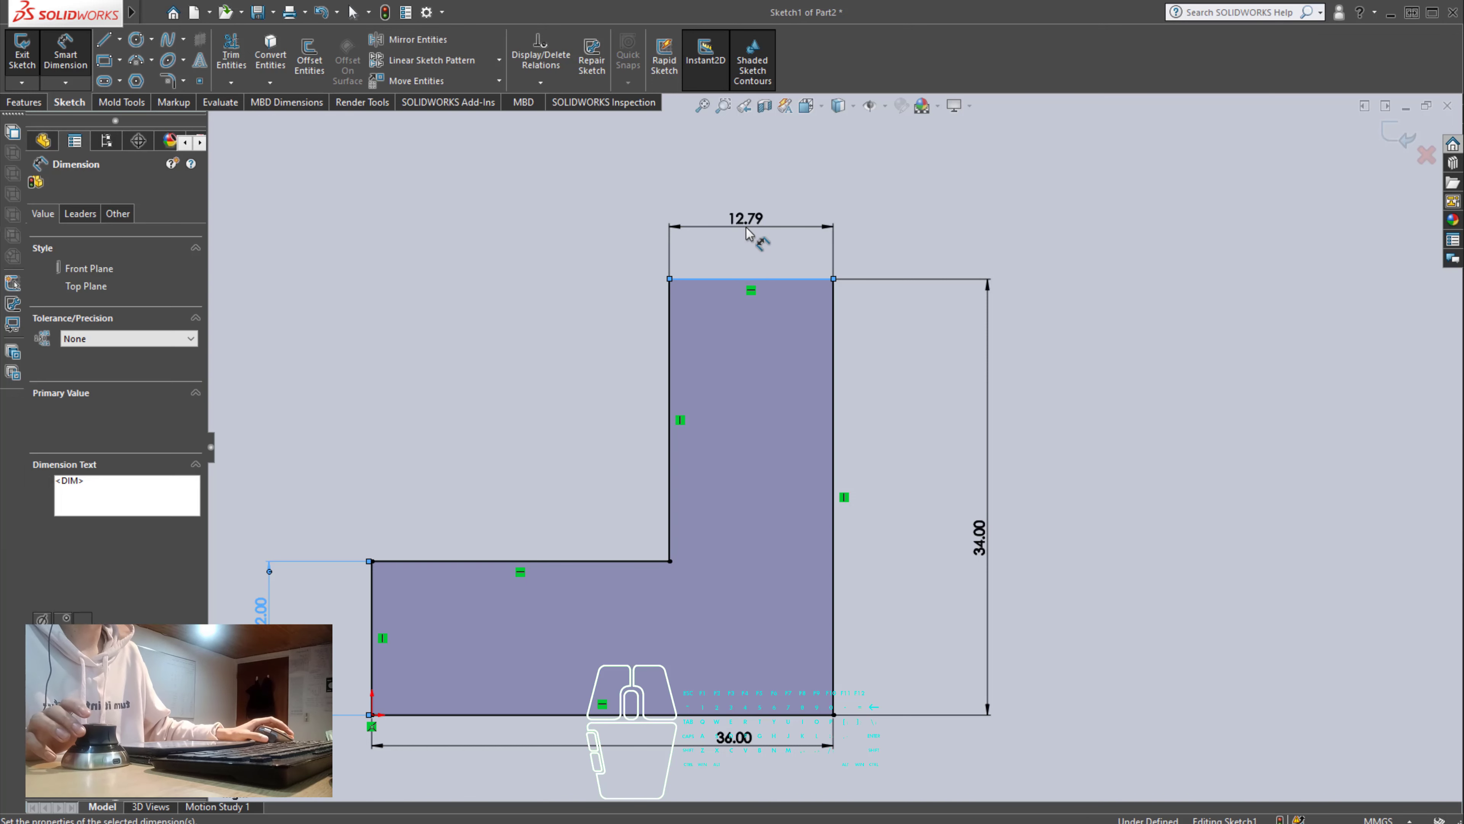
pyautogui.write('14')
pyautogui.press('Return')
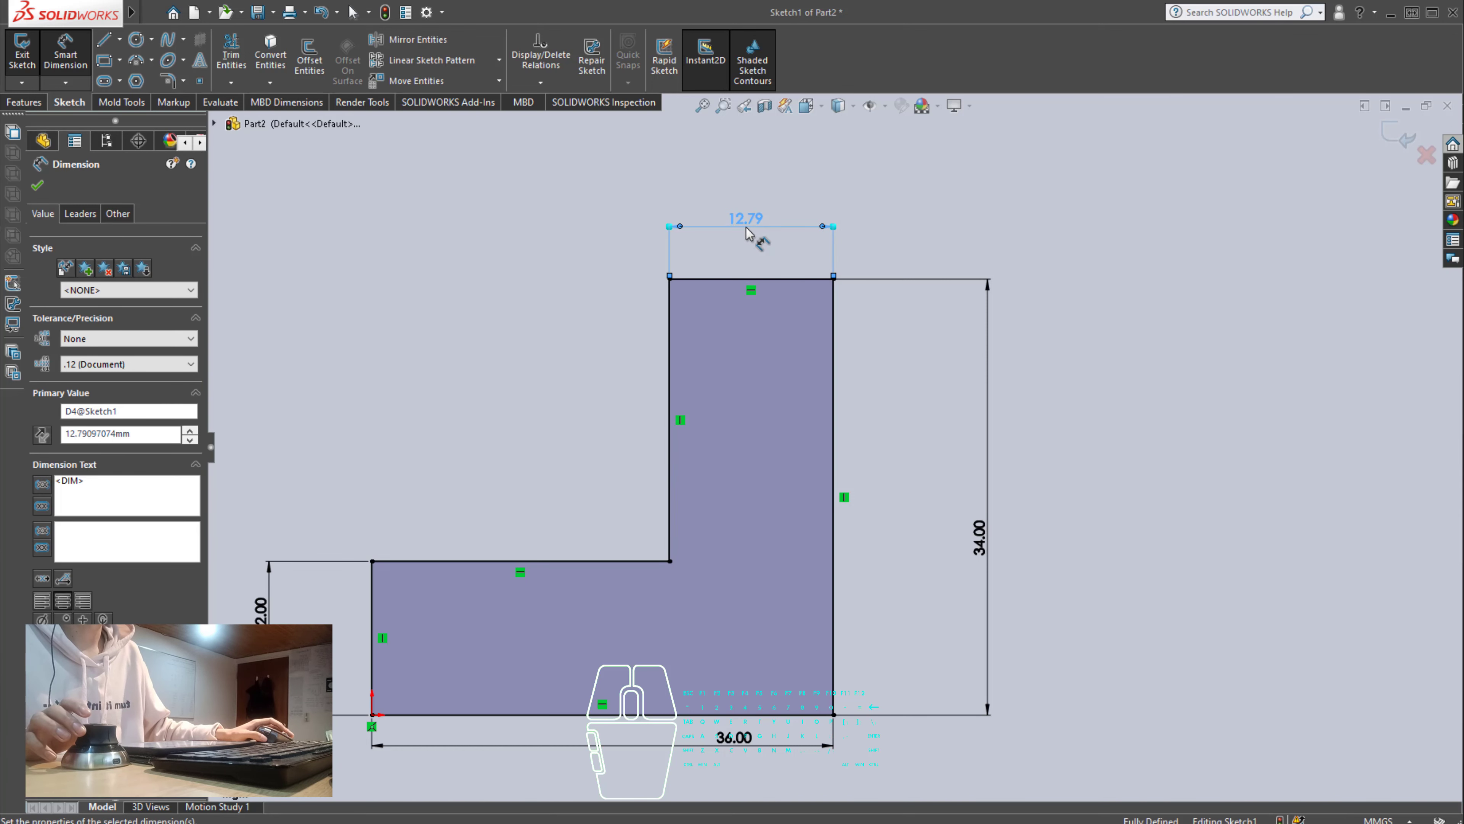
pyautogui.press('Escape')
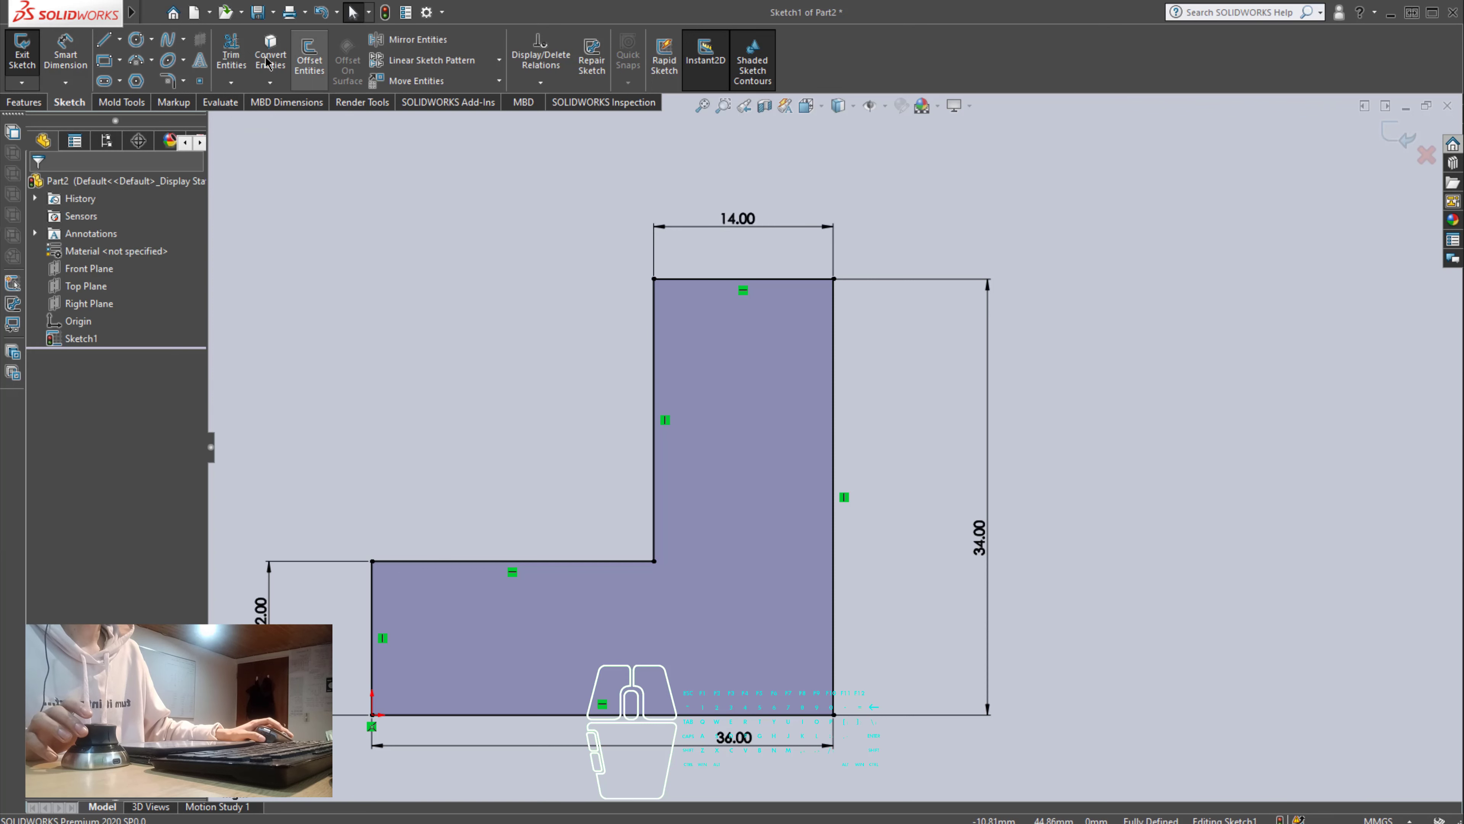
# - Extrude the L-profile as a blind boss 55 mm deep
pyautogui.click(23, 102)
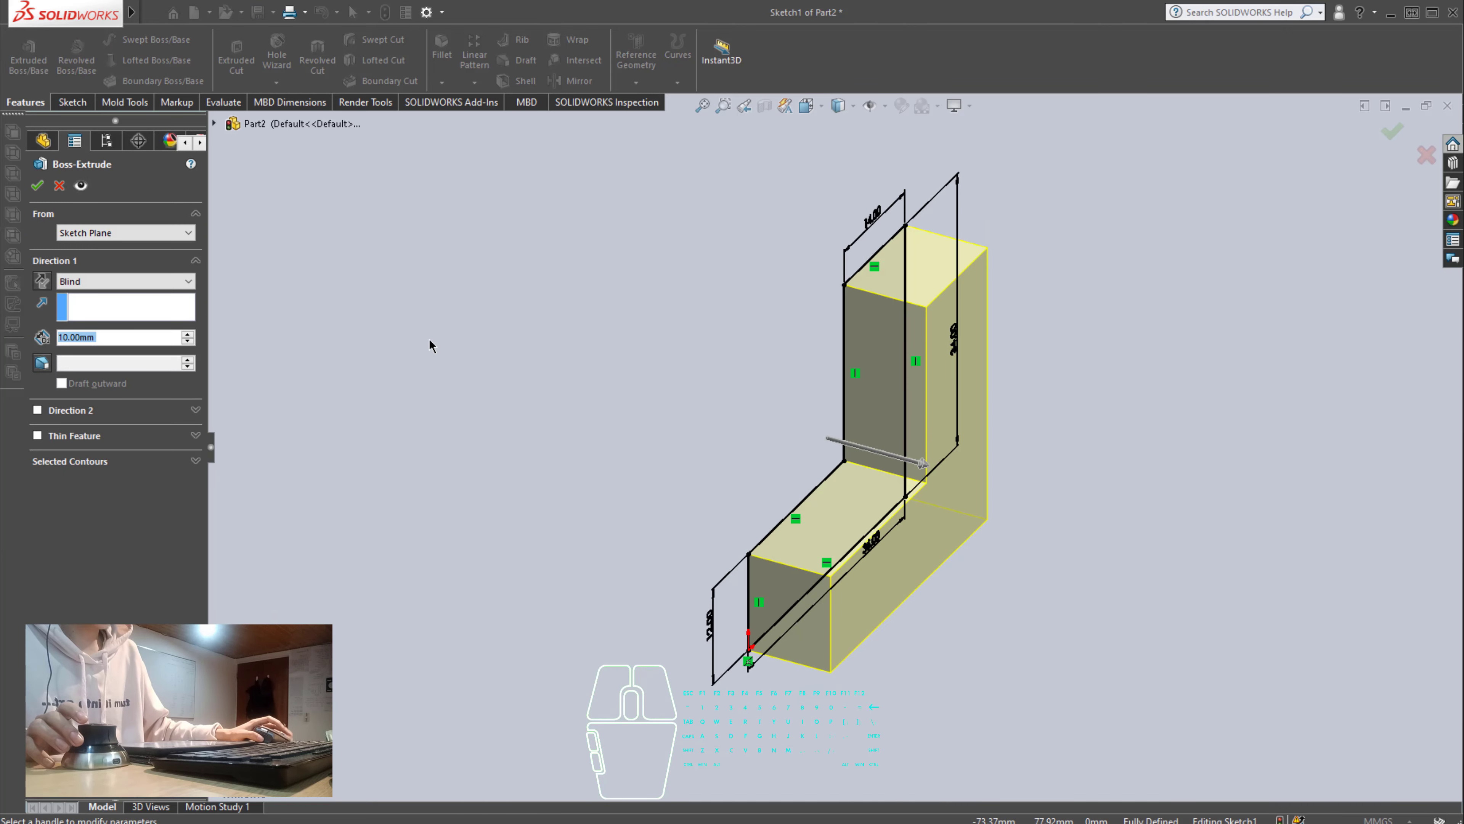
pyautogui.write('55')
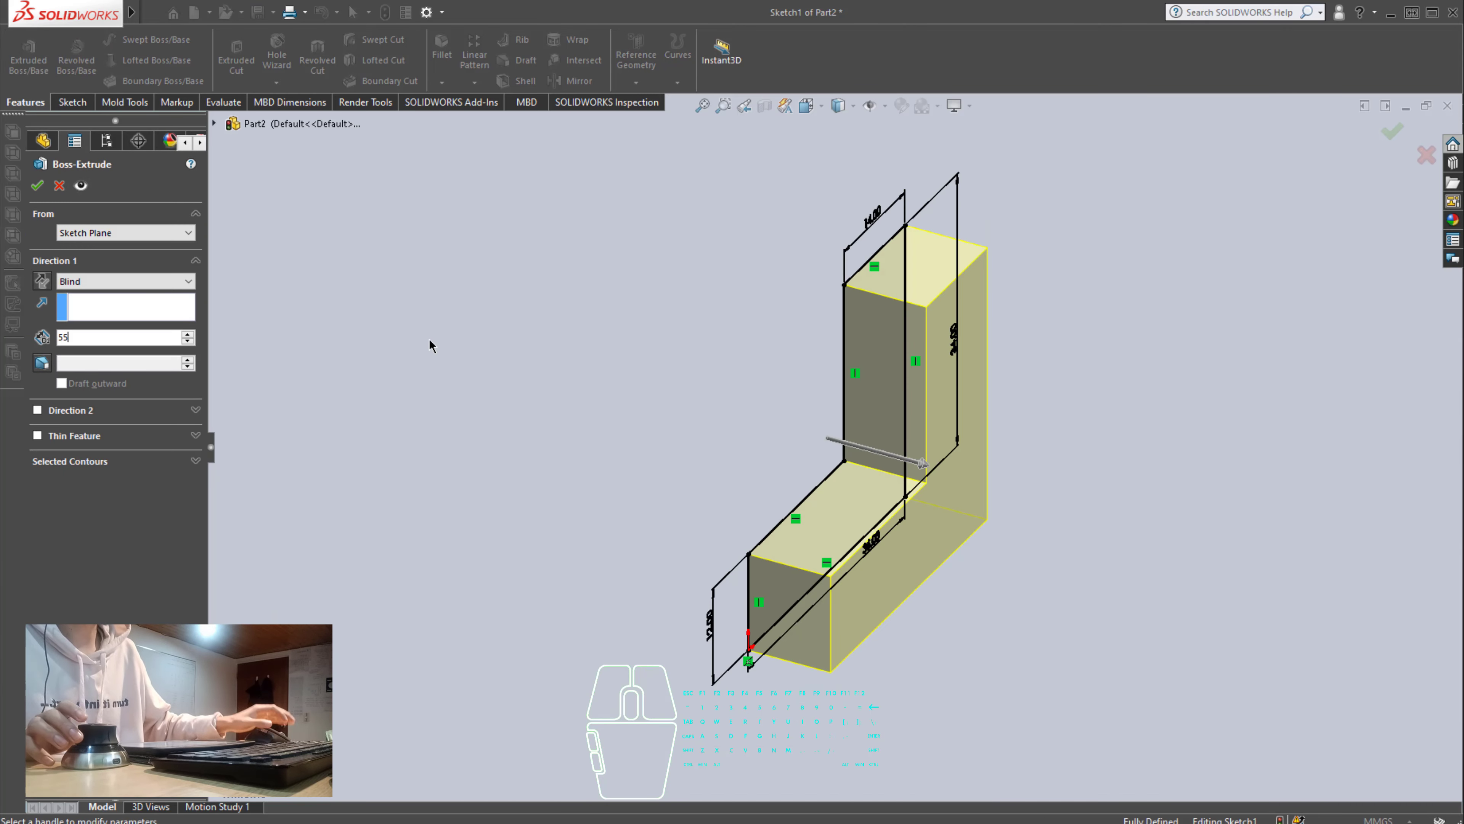
pyautogui.press('Return')
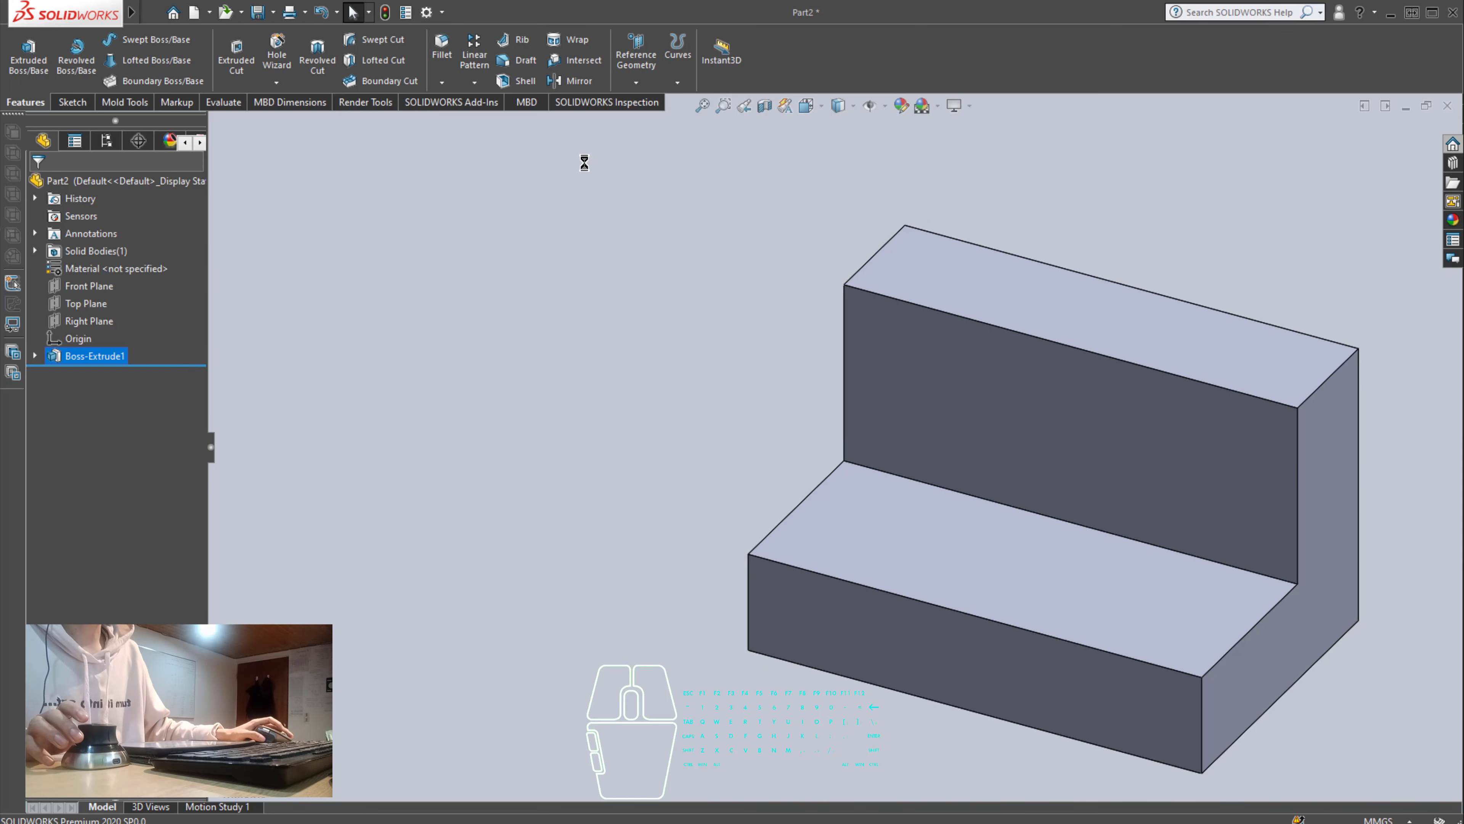
# - Create a reference plane midway between the body's two L-shaped end faces
pyautogui.click(636, 82)
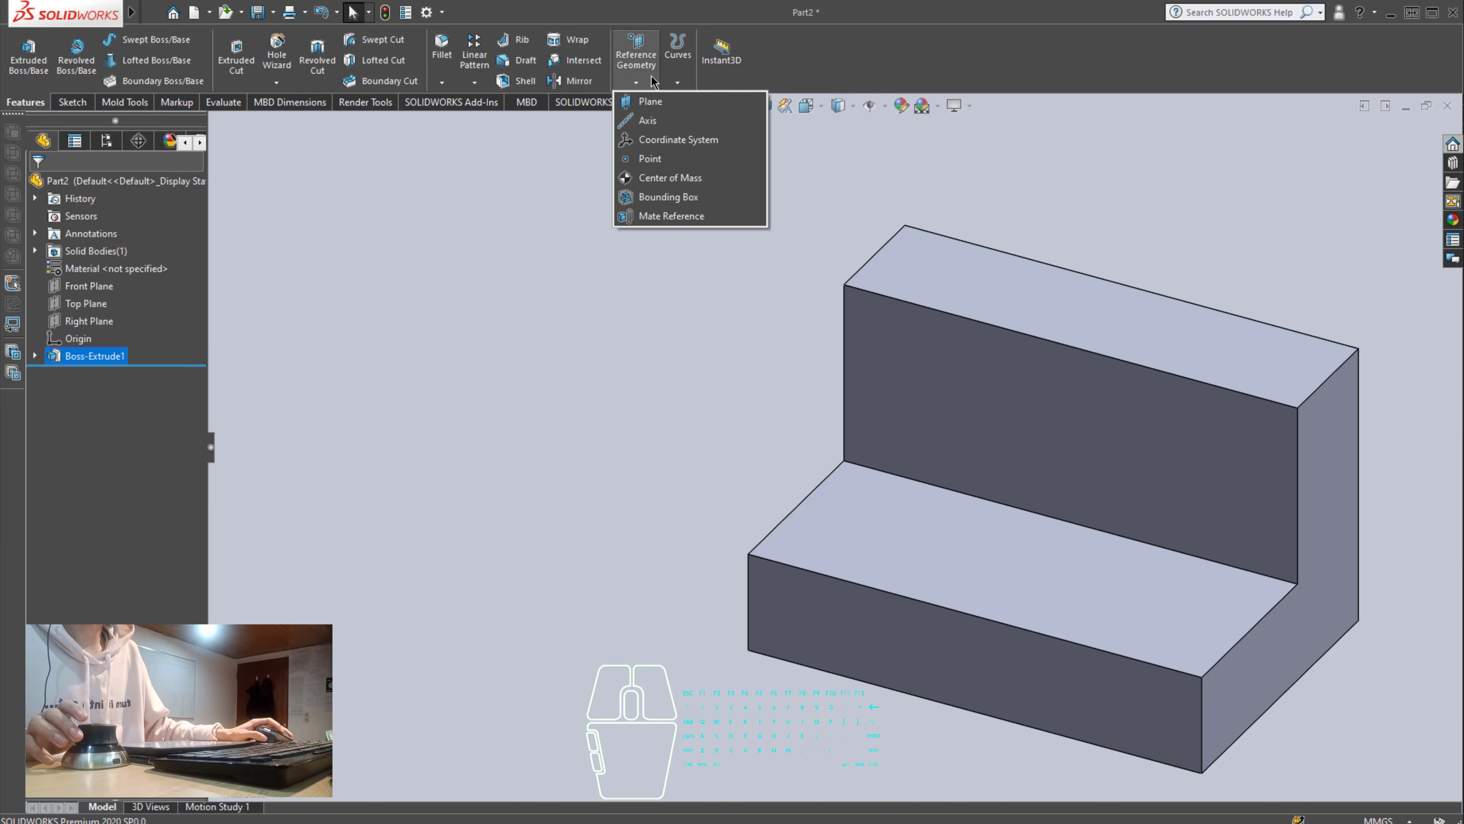
pyautogui.click(650, 101)
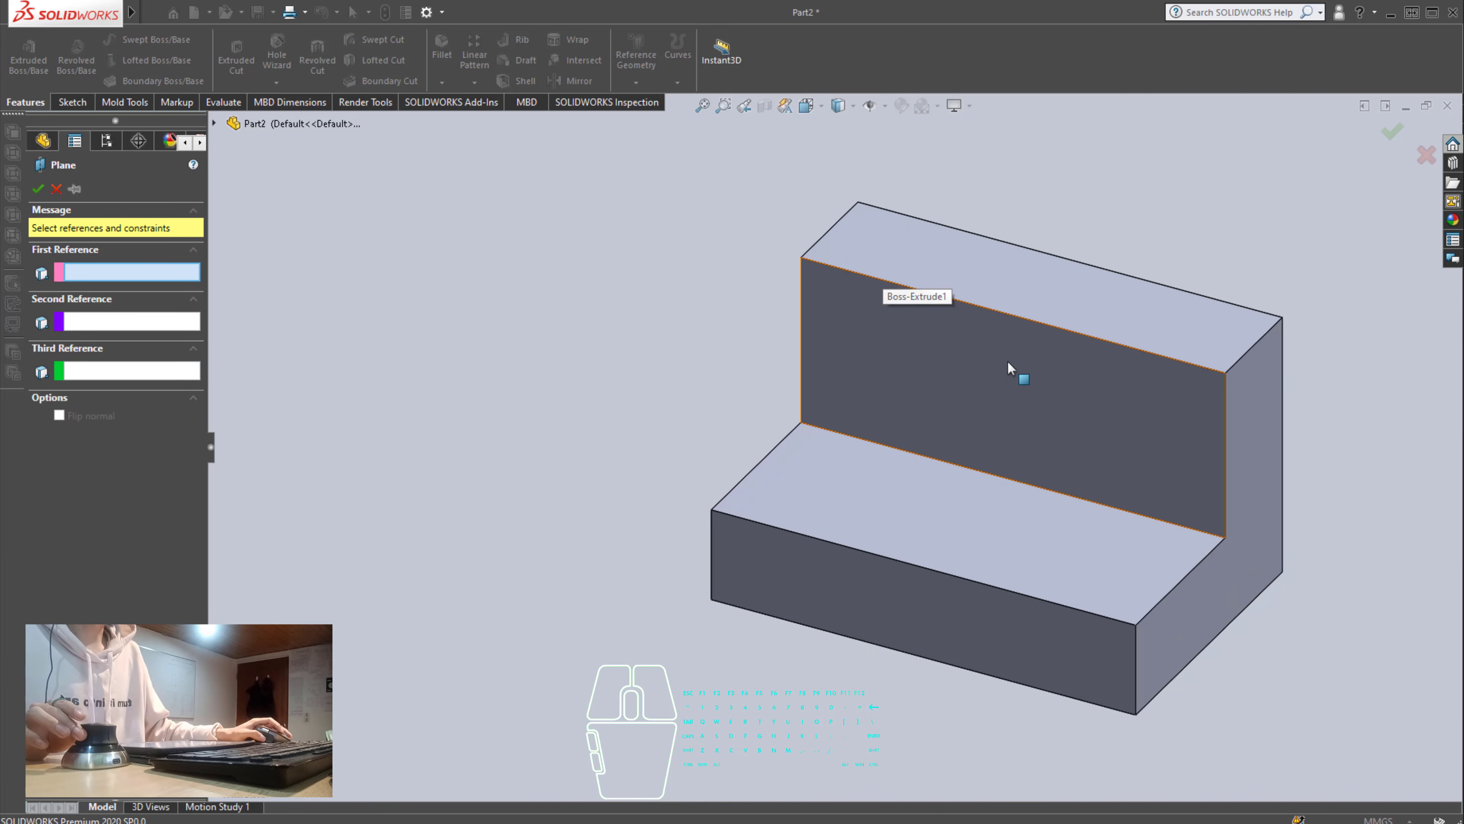
pyautogui.click(1150, 387)
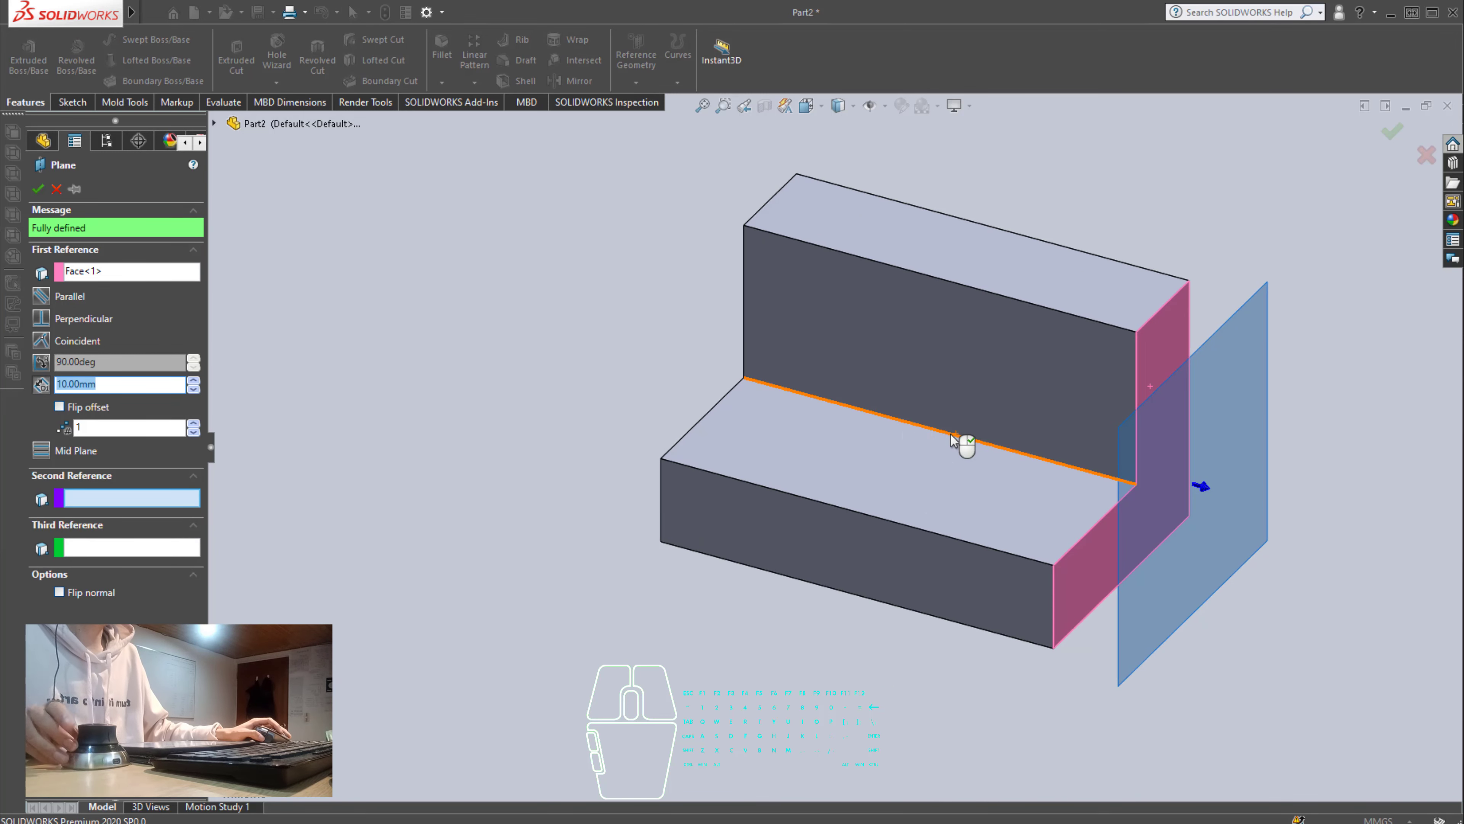
pyautogui.moveTo(950, 433); pyautogui.dragTo(952, 326, button='right')
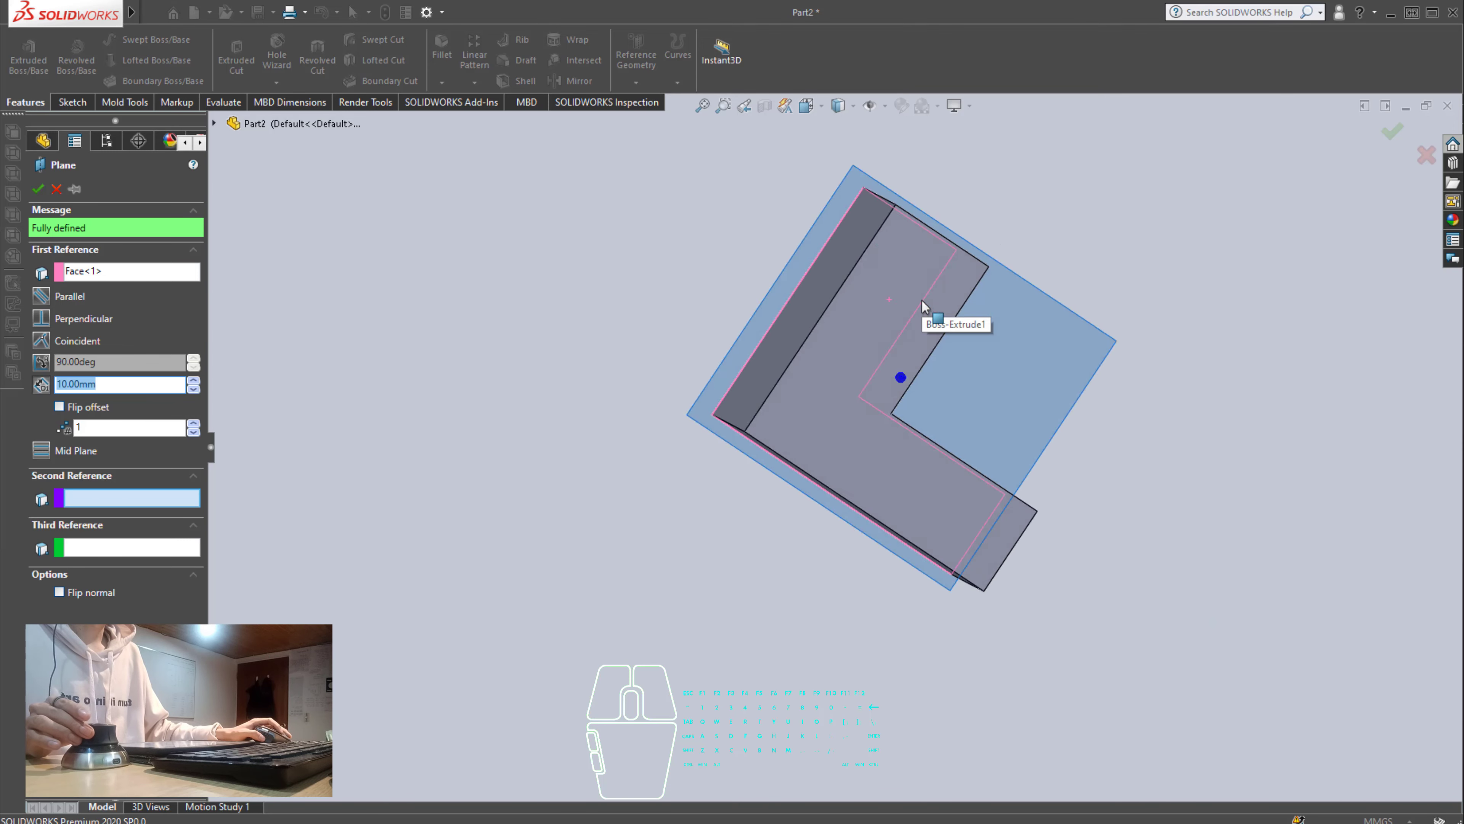
pyautogui.click(769, 380)
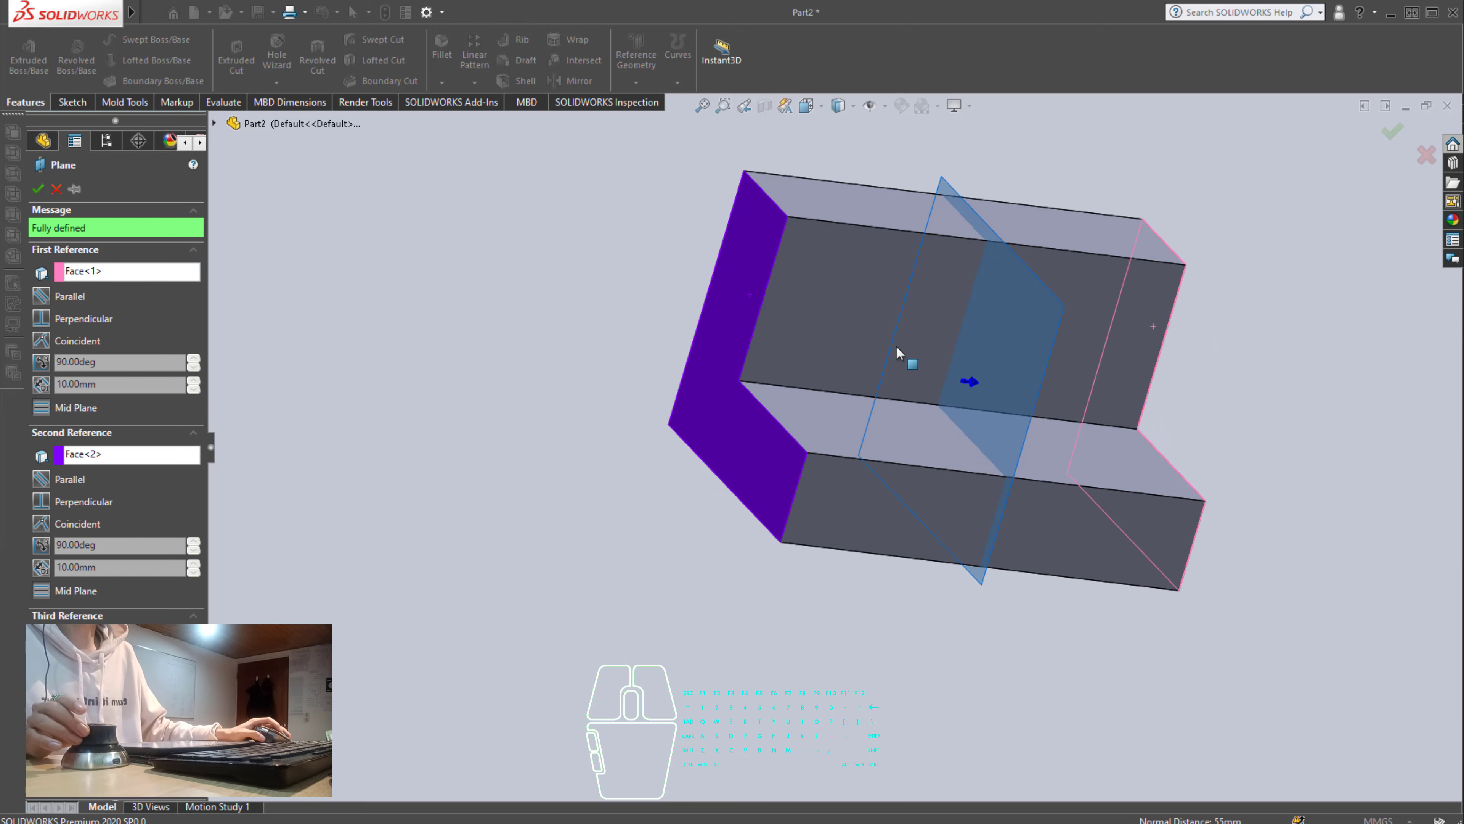
pyautogui.click(1393, 137)
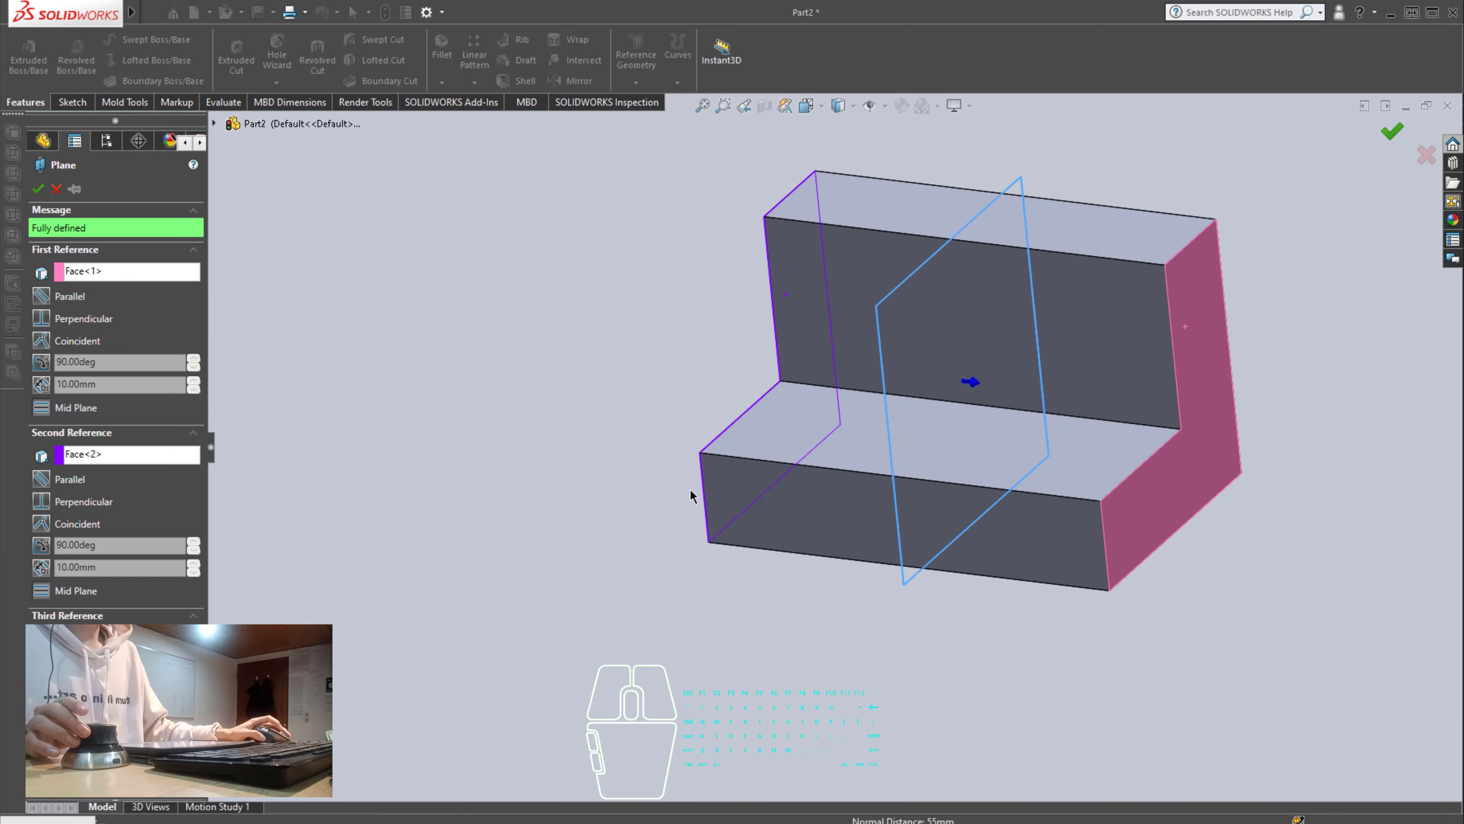
# - Open a new sketch on the mid-plane and view it face-on
pyautogui.click(70, 102)
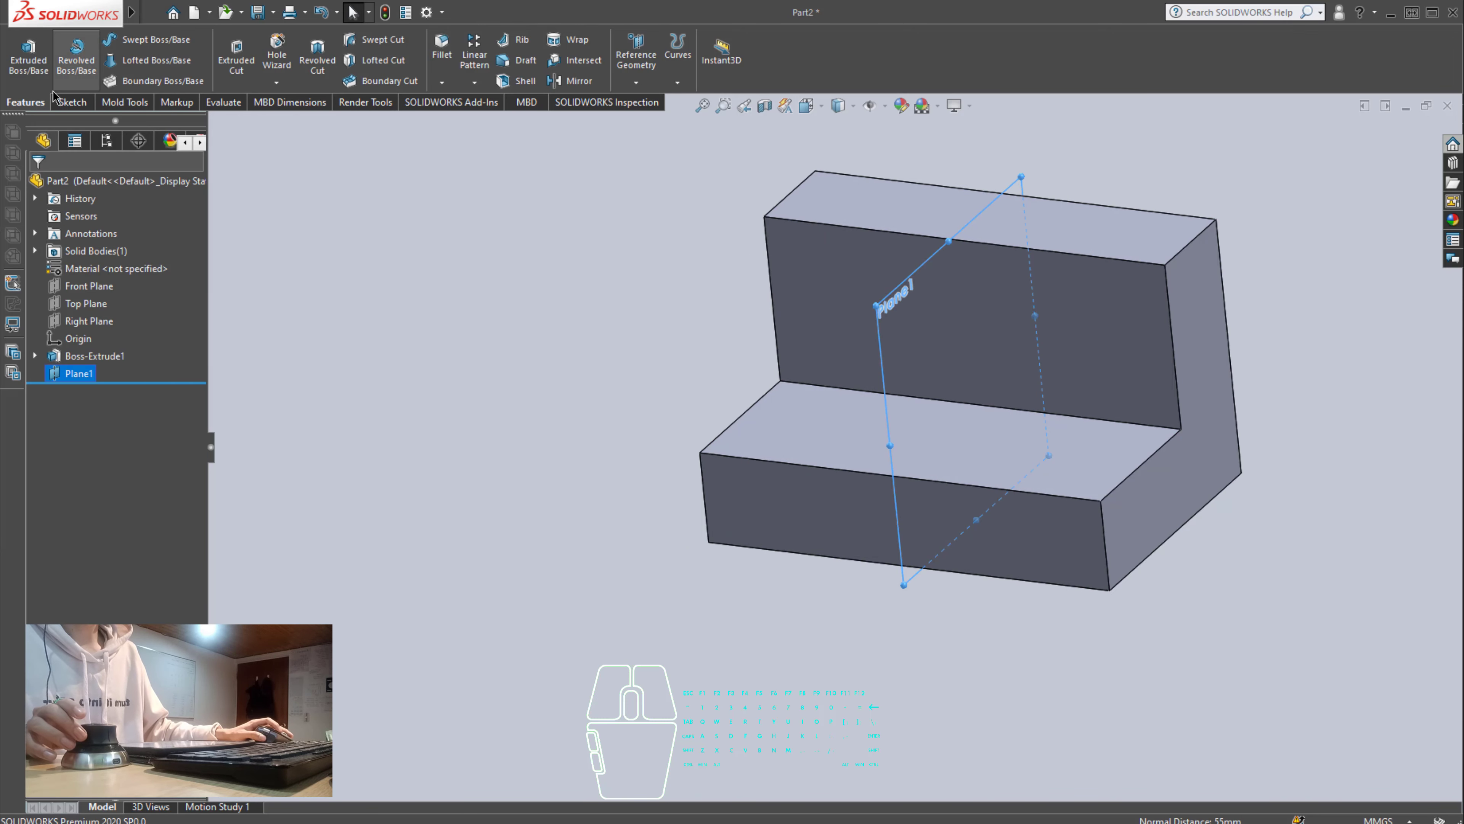
pyautogui.click(902, 291)
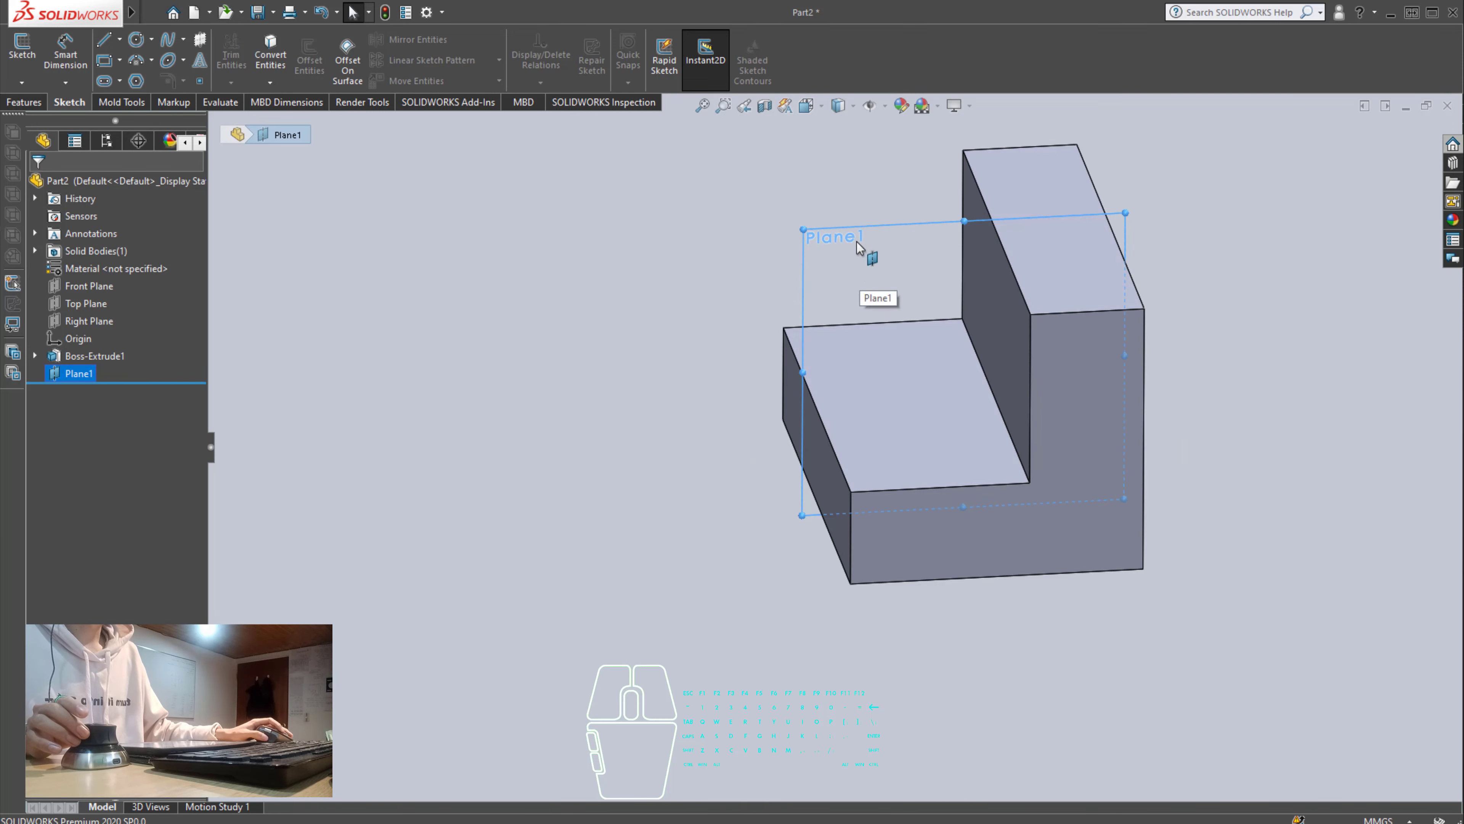
pyautogui.click(862, 264)
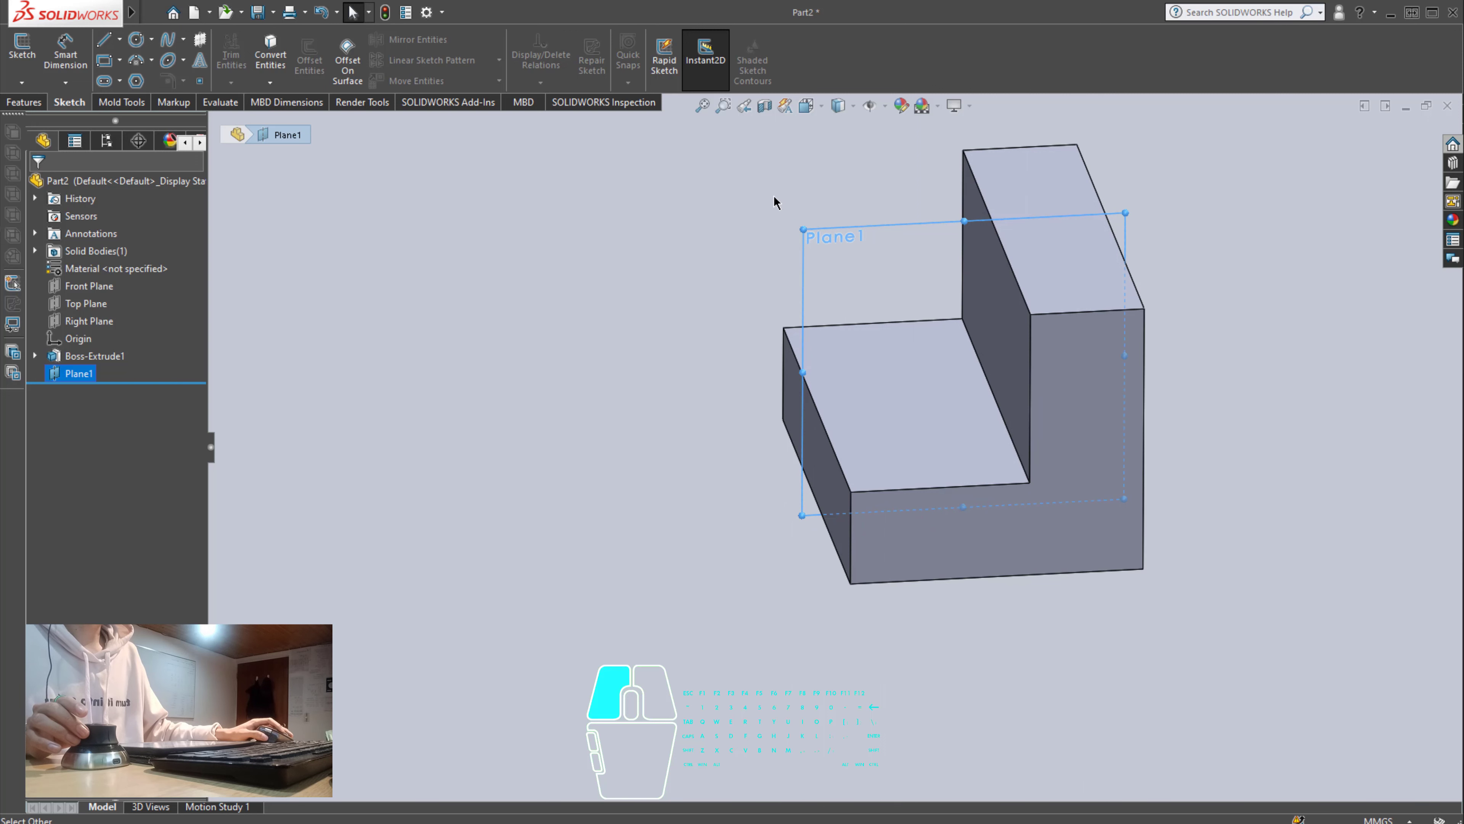
pyautogui.click(22, 46)
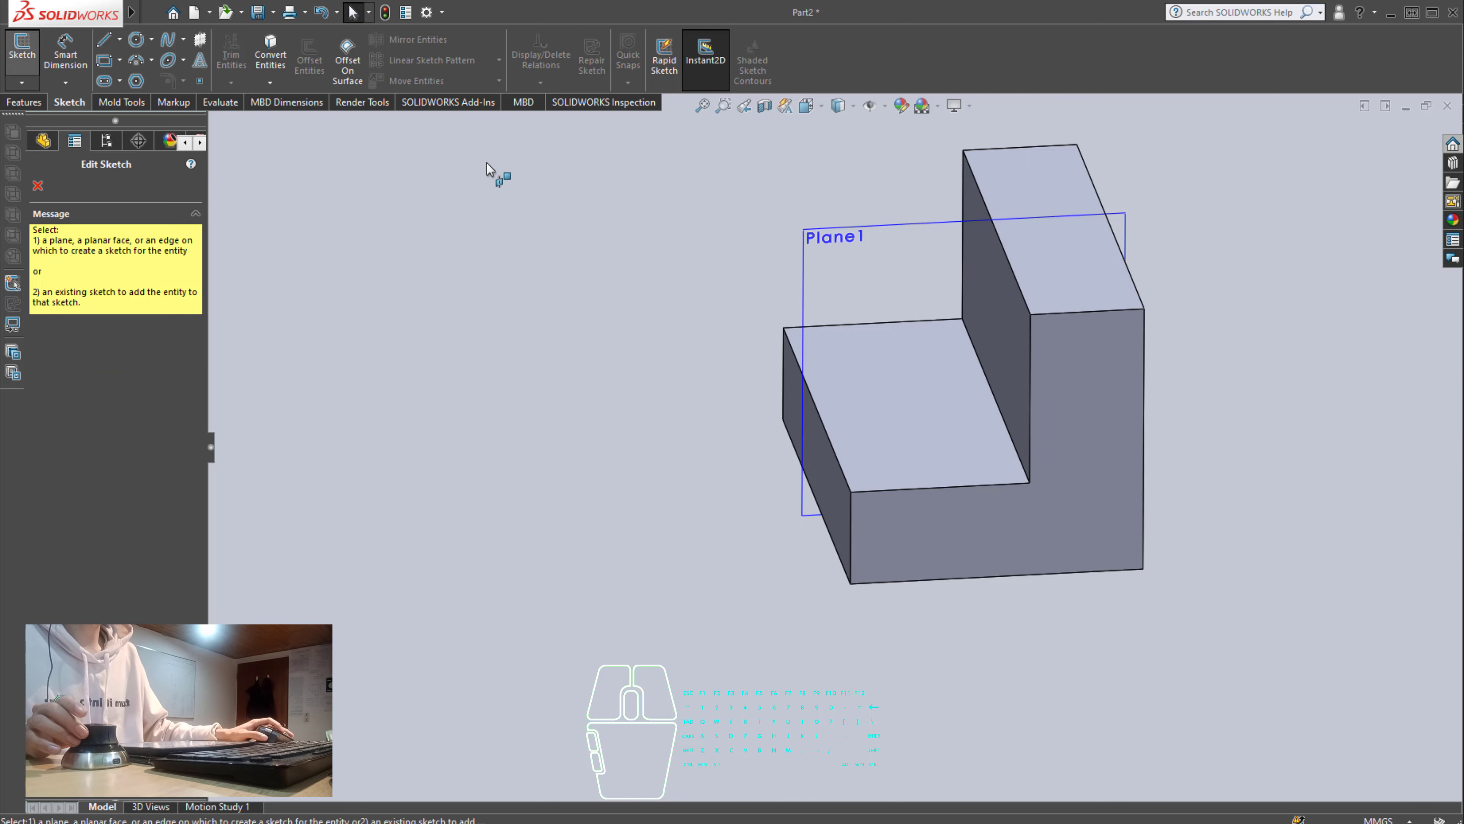
pyautogui.click(850, 294)
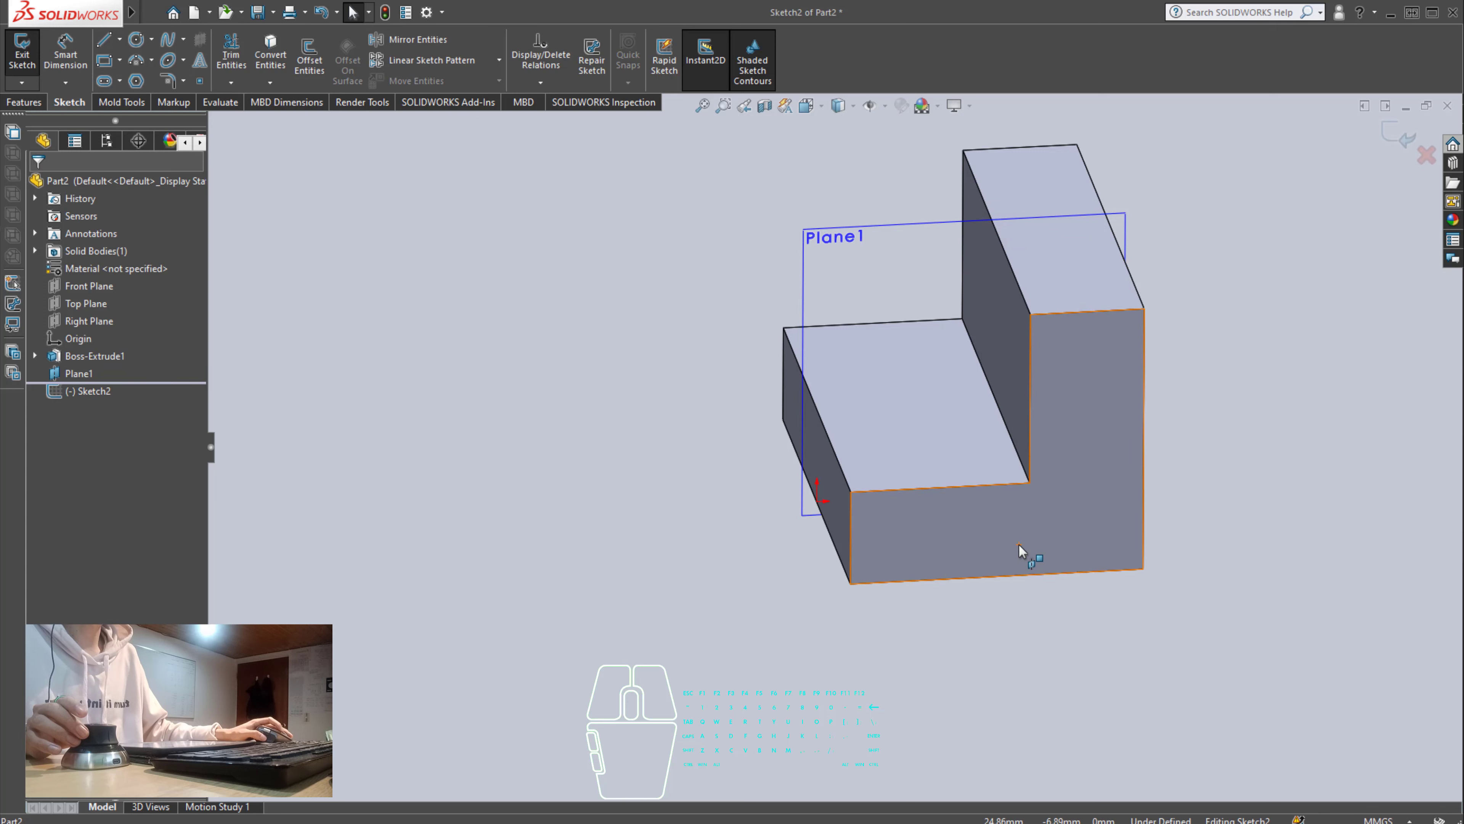
pyautogui.hotkey('ctrl', '8')
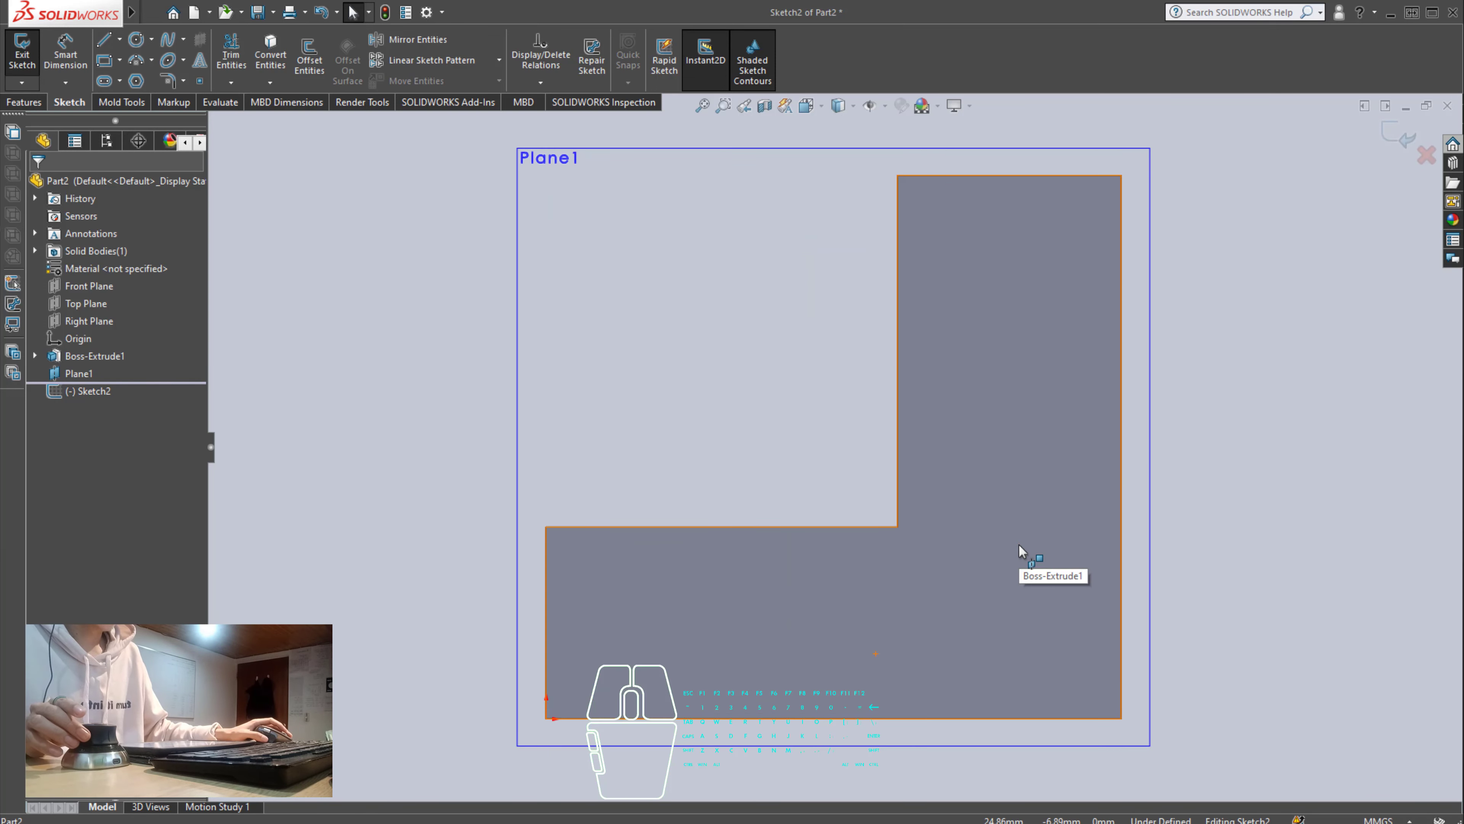
pyautogui.moveTo(1018, 543); pyautogui.dragTo(1037, 363, button='right')
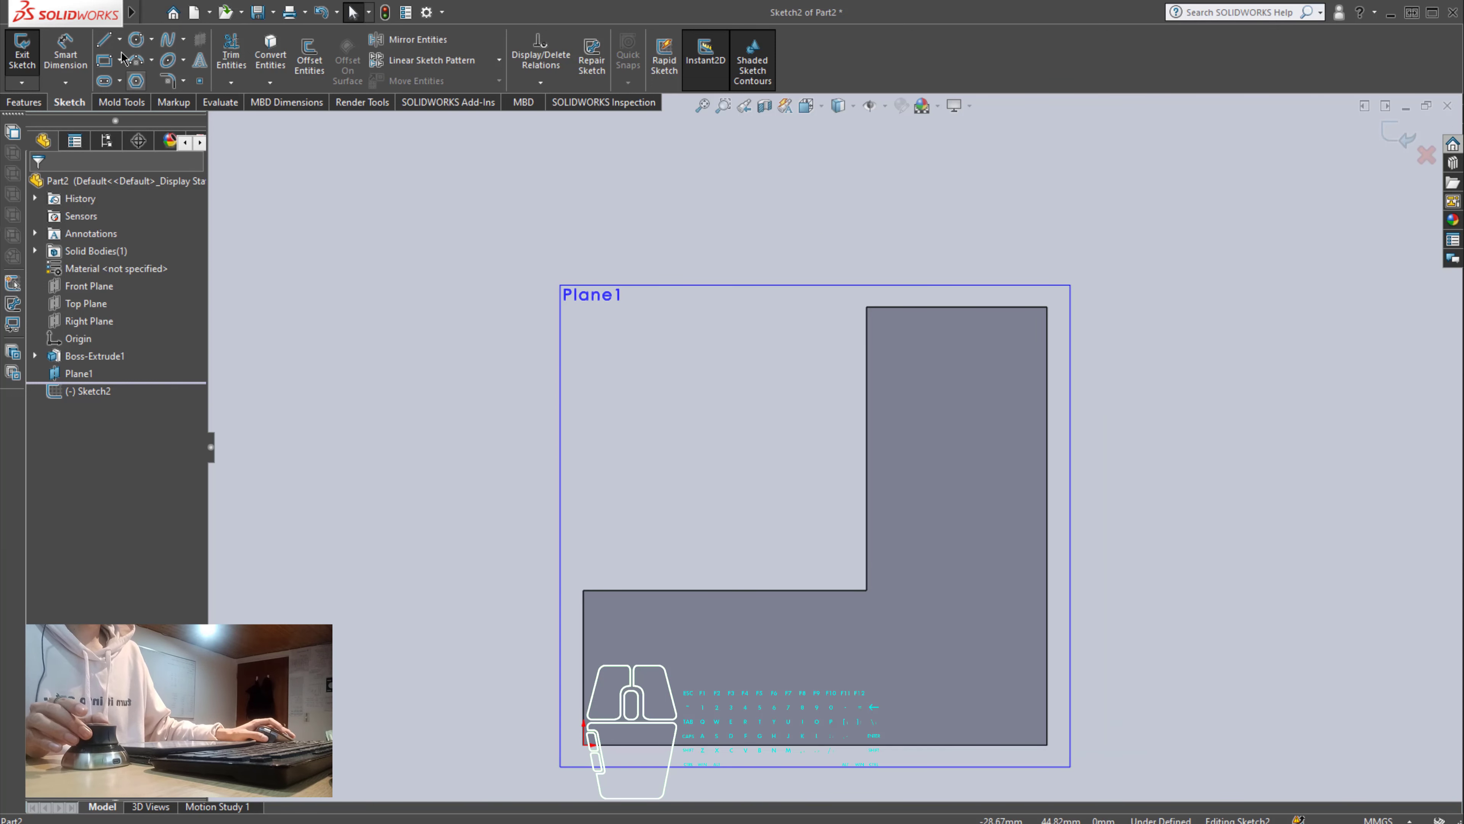
# - Sketch a closed right triangle in the L's inner corner, with its vertical leg about 17.4 mm long on the upright edge
pyautogui.click(103, 42)
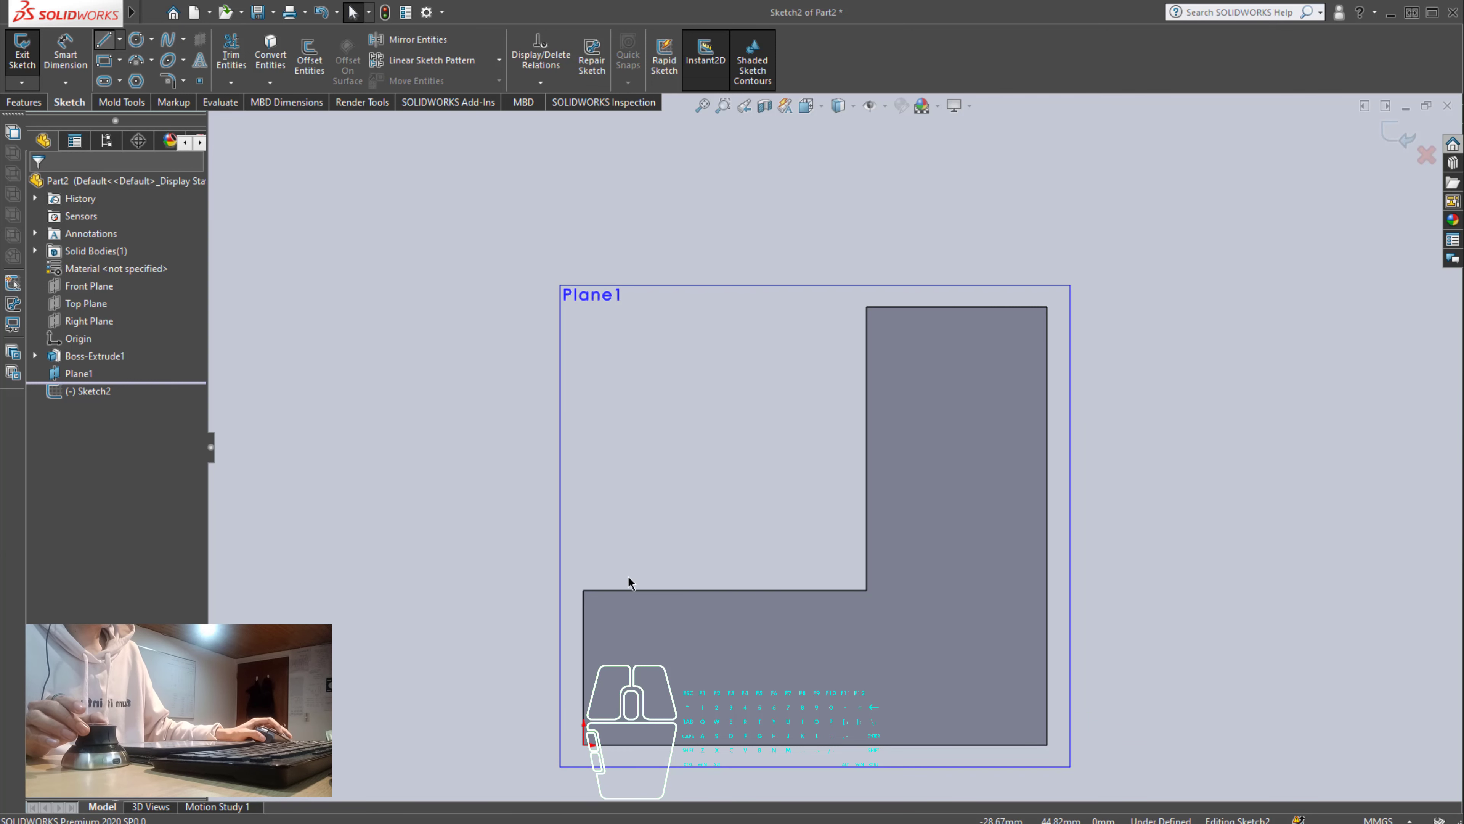
pyautogui.click(626, 589)
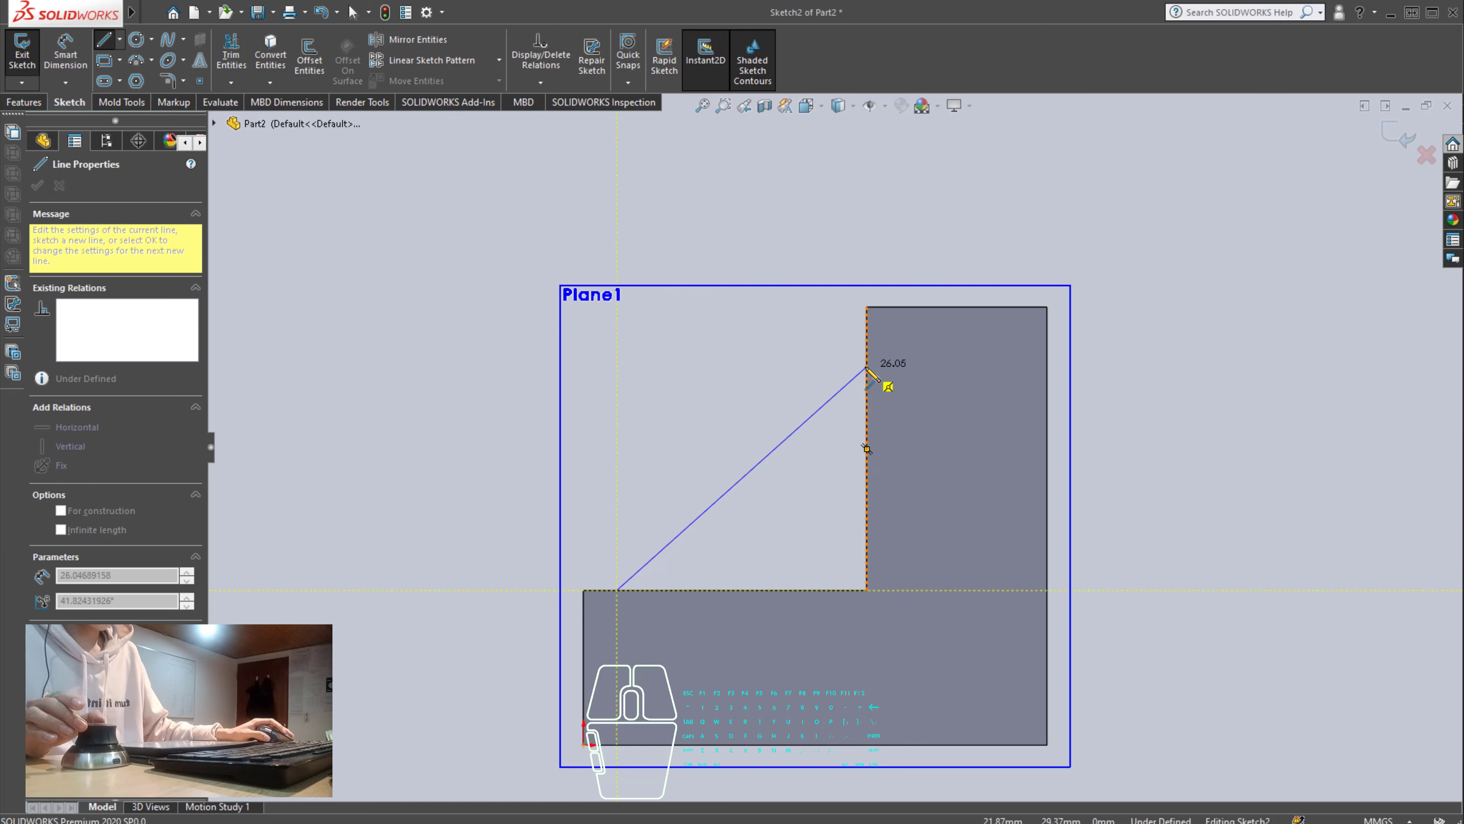
pyautogui.click(866, 367)
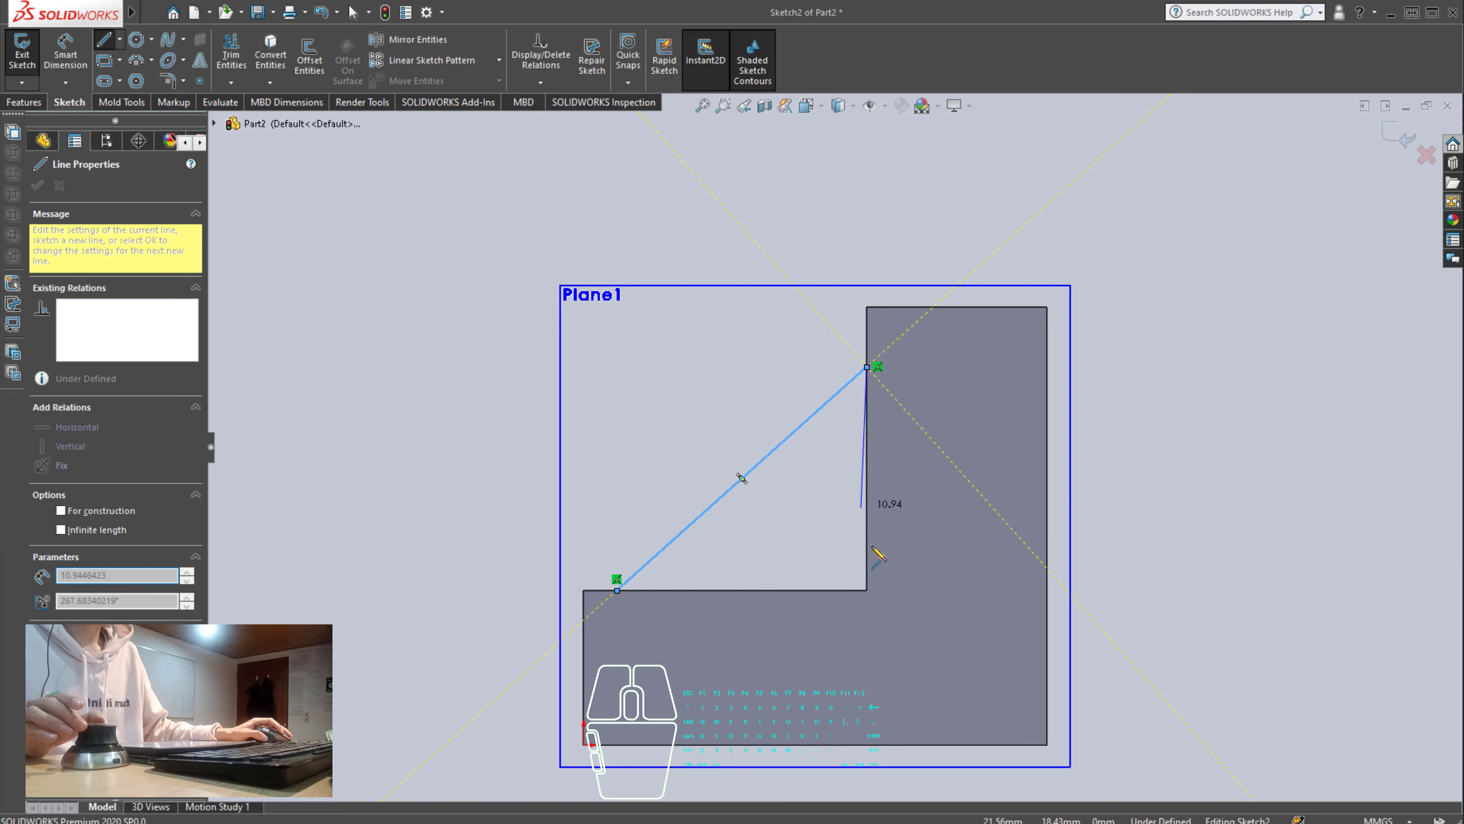
pyautogui.click(866, 590)
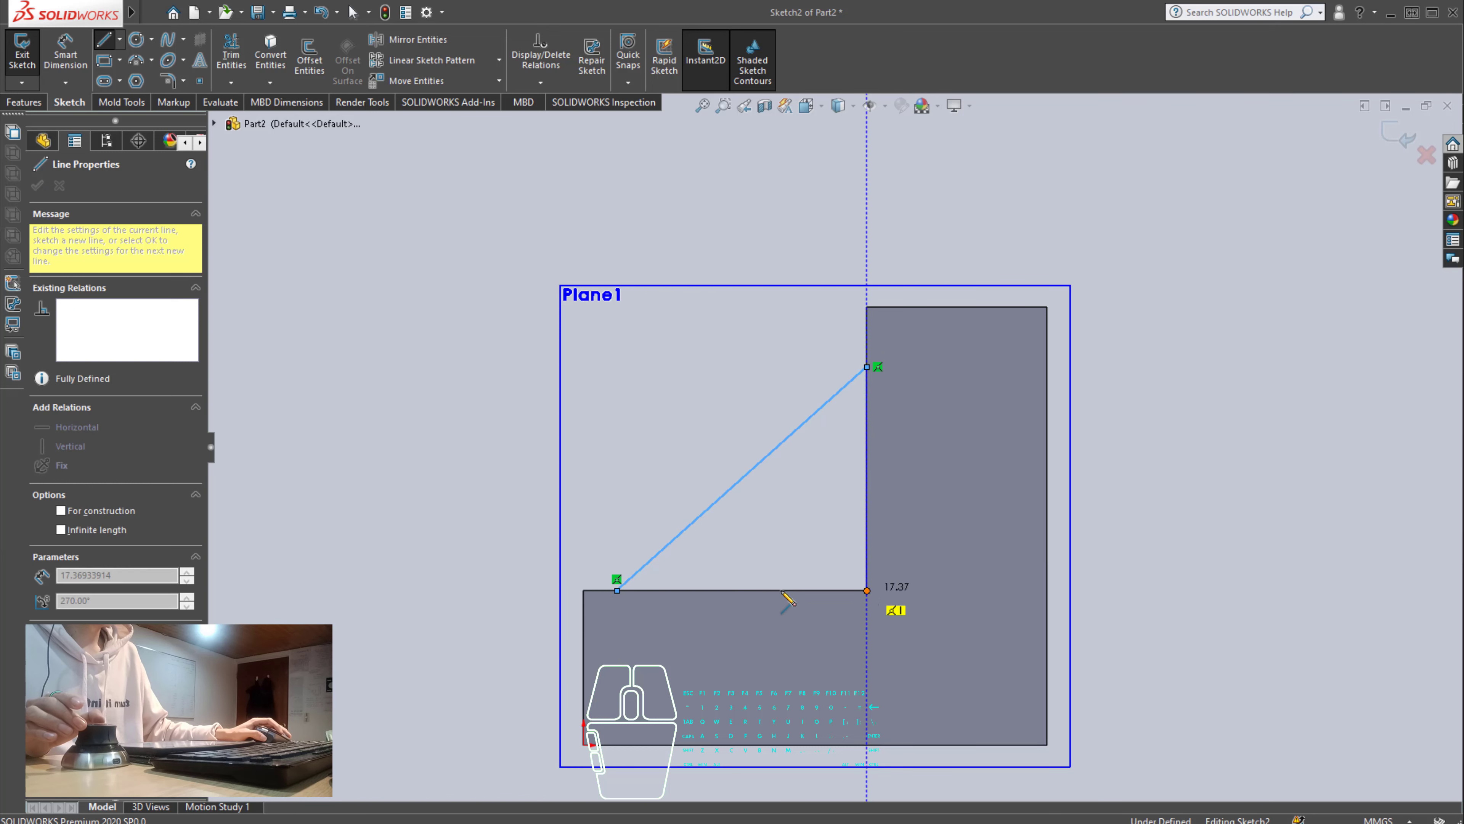
pyautogui.click(617, 590)
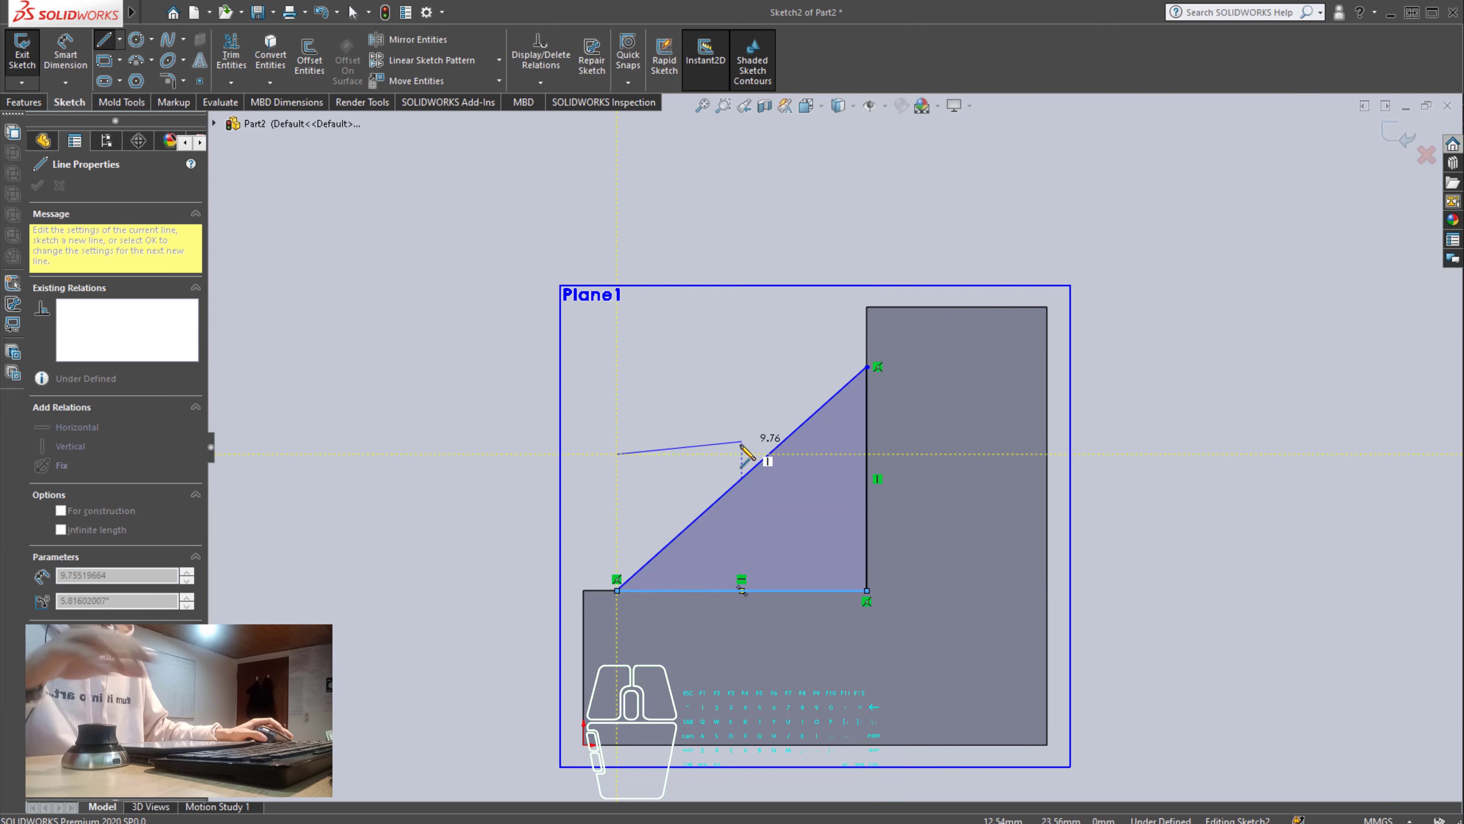
pyautogui.press('Escape')
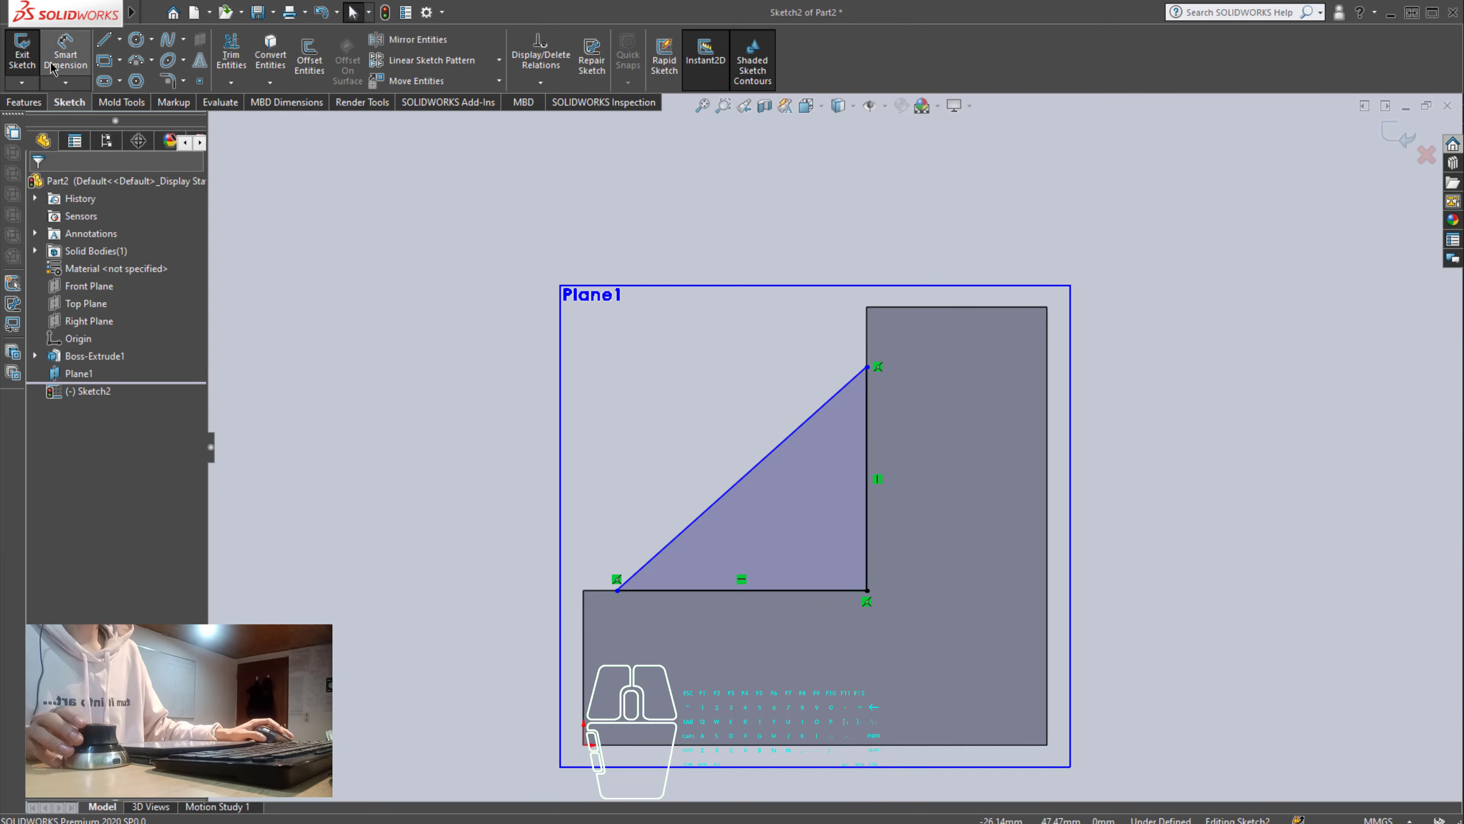
pyautogui.press('Escape')
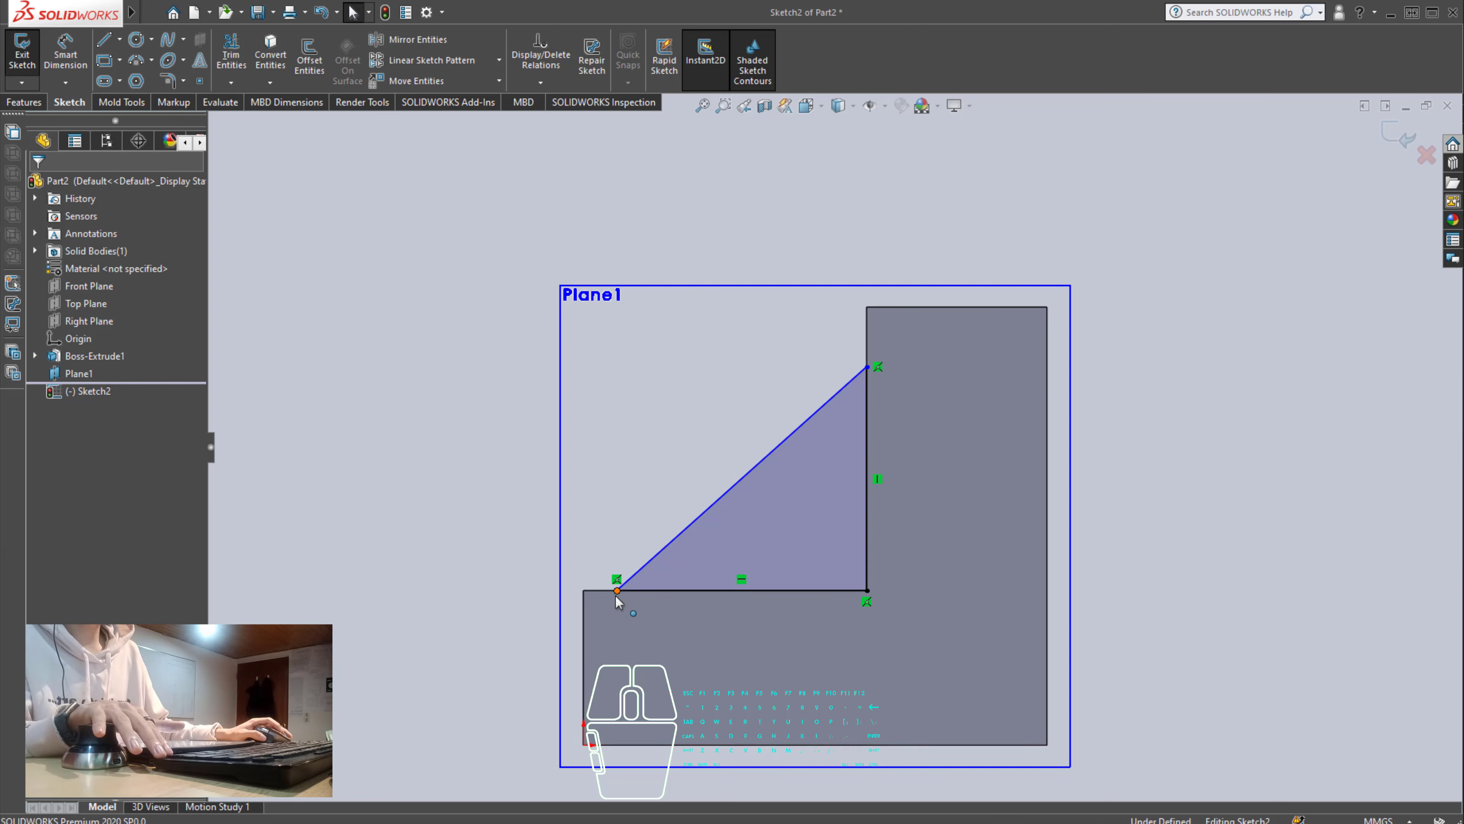
# - Make the triangle's lower outer corner coincident with the outer corner of the L's lower step
pyautogui.click(594, 610)
pyautogui.click(541, 478)
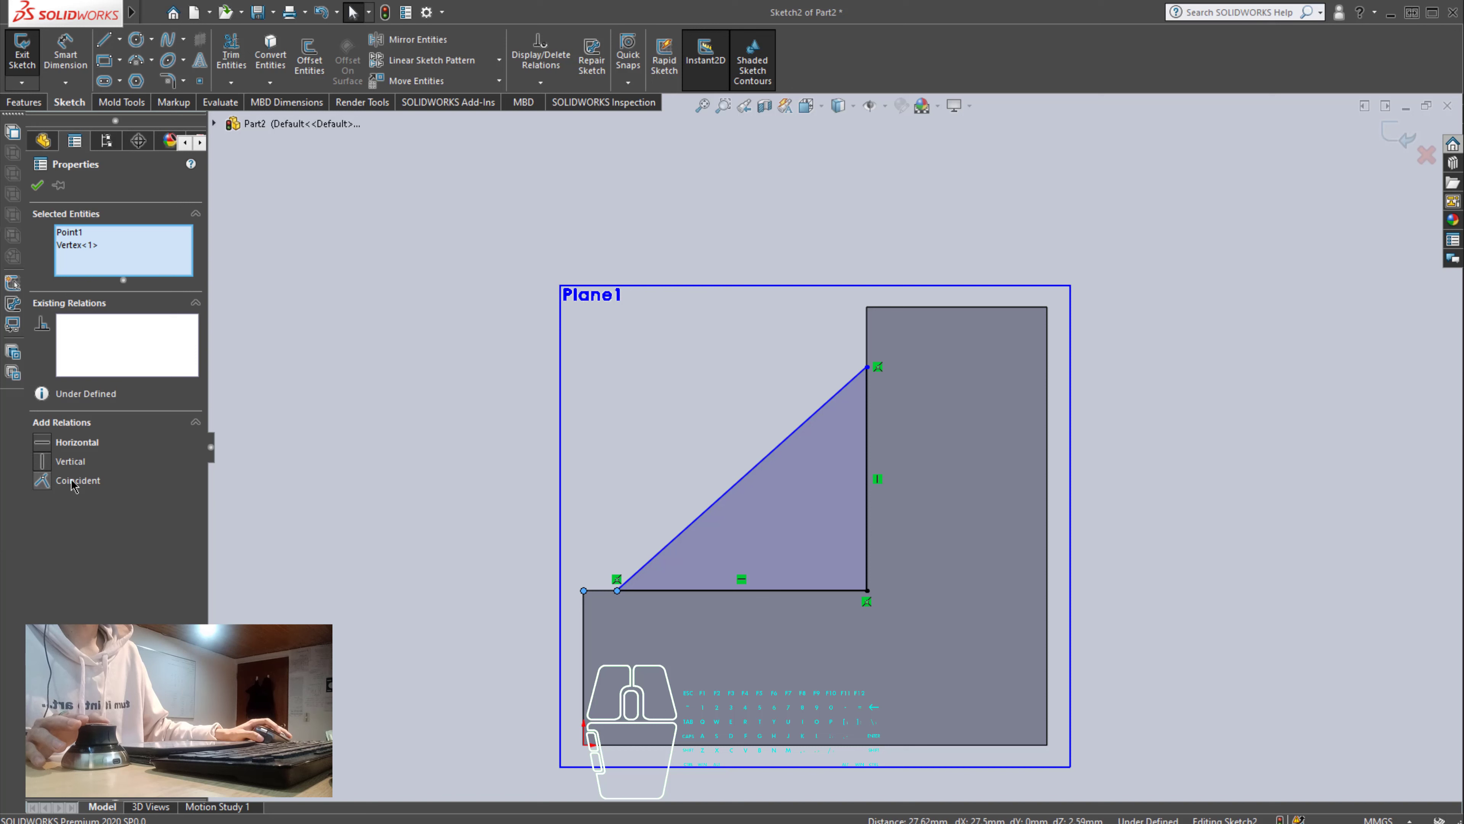
pyautogui.click(74, 481)
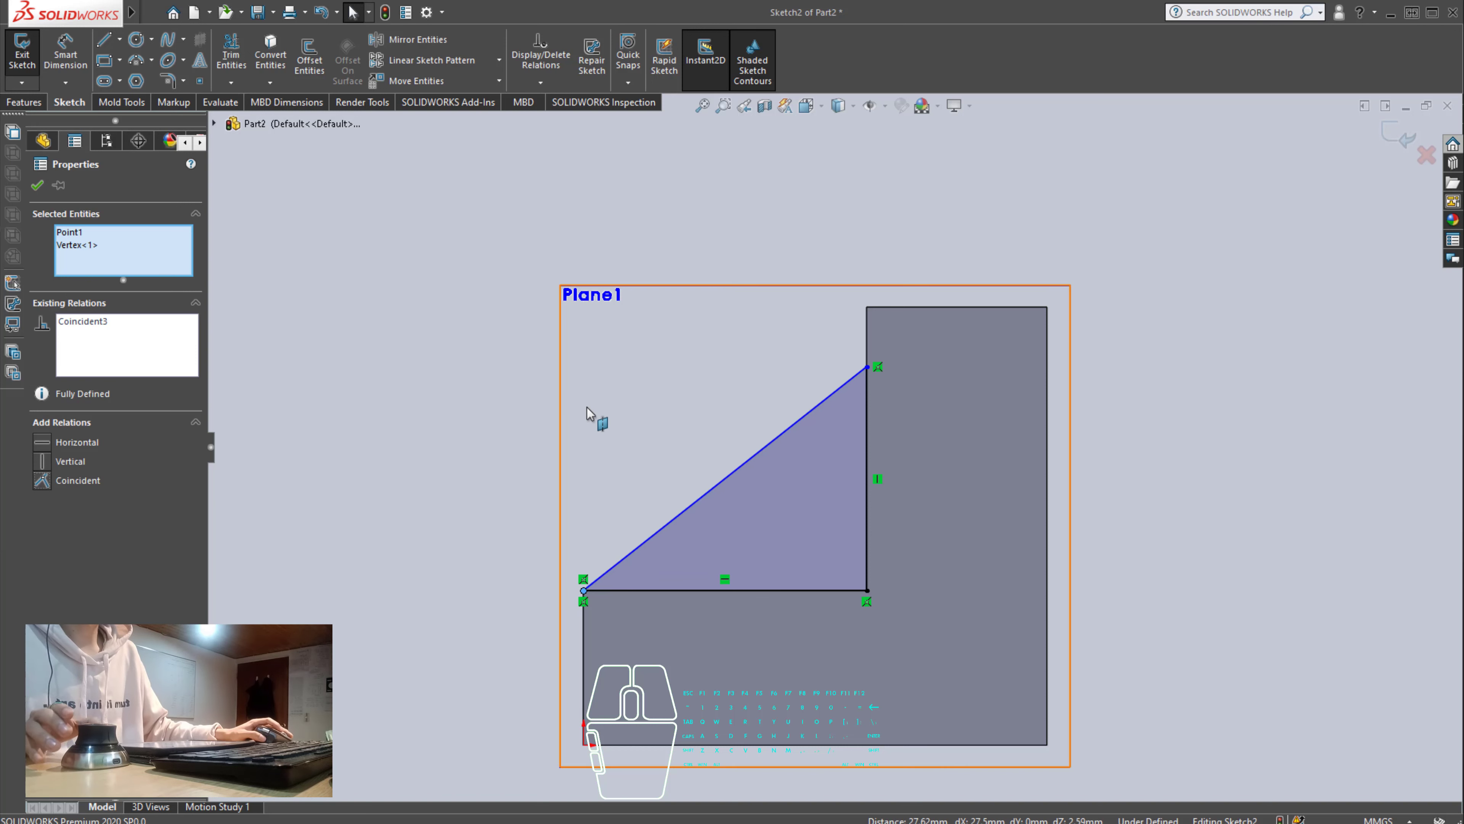
# - Try a height dimension on the triangle's vertical leg and undo it
pyautogui.click(76, 64)
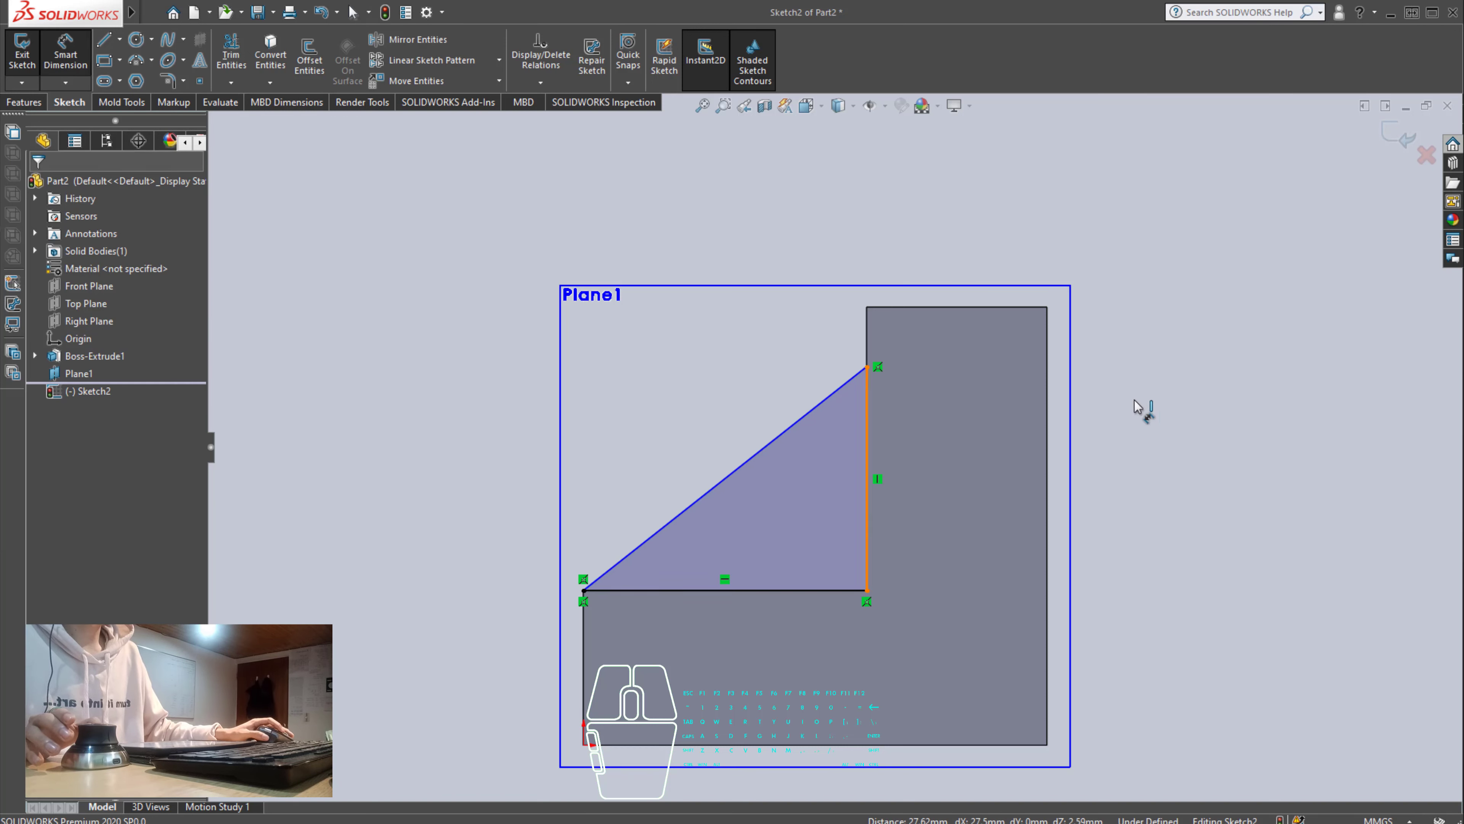
pyautogui.click(1166, 441)
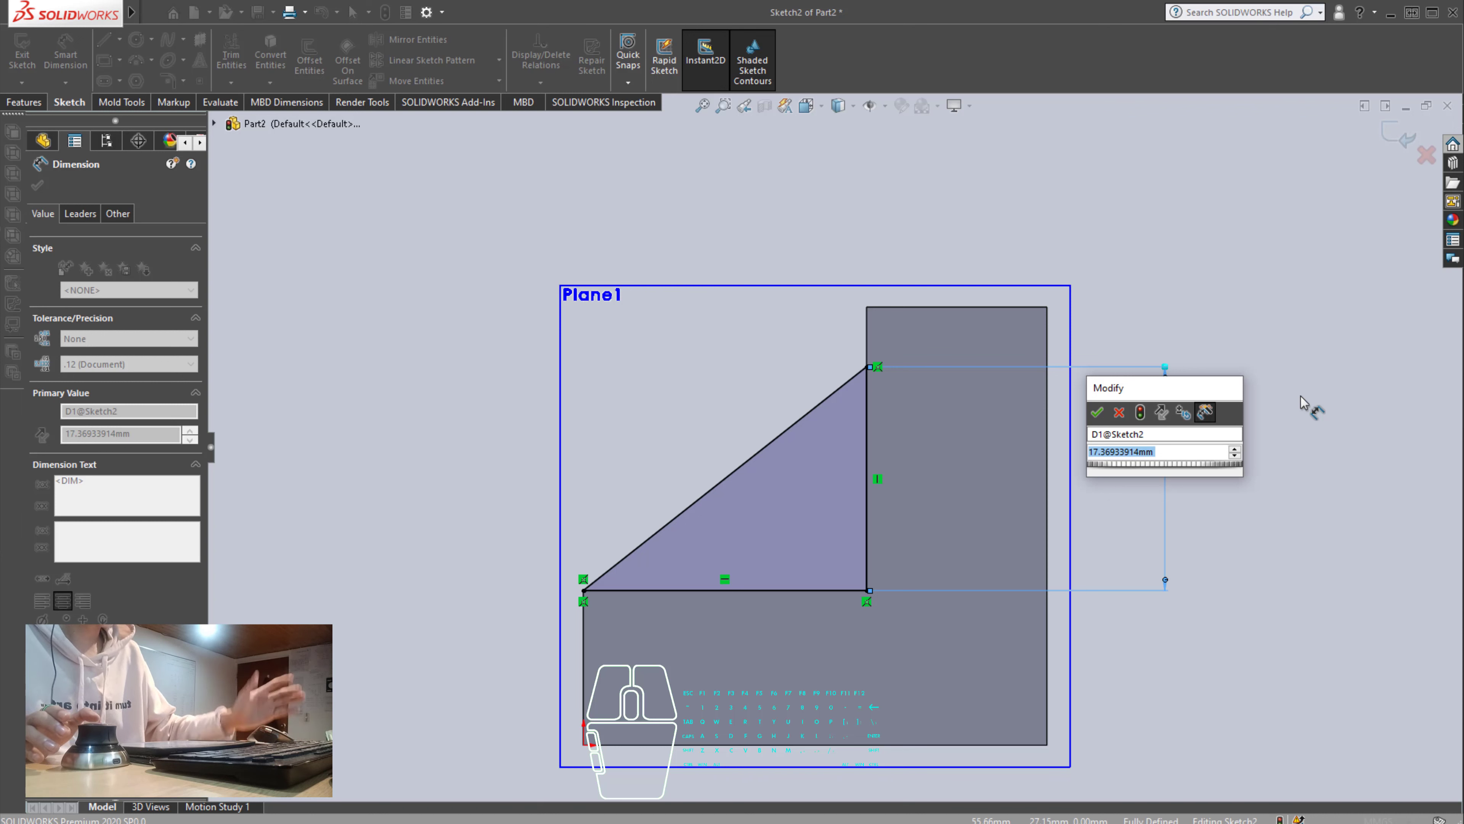
pyautogui.press('Return')
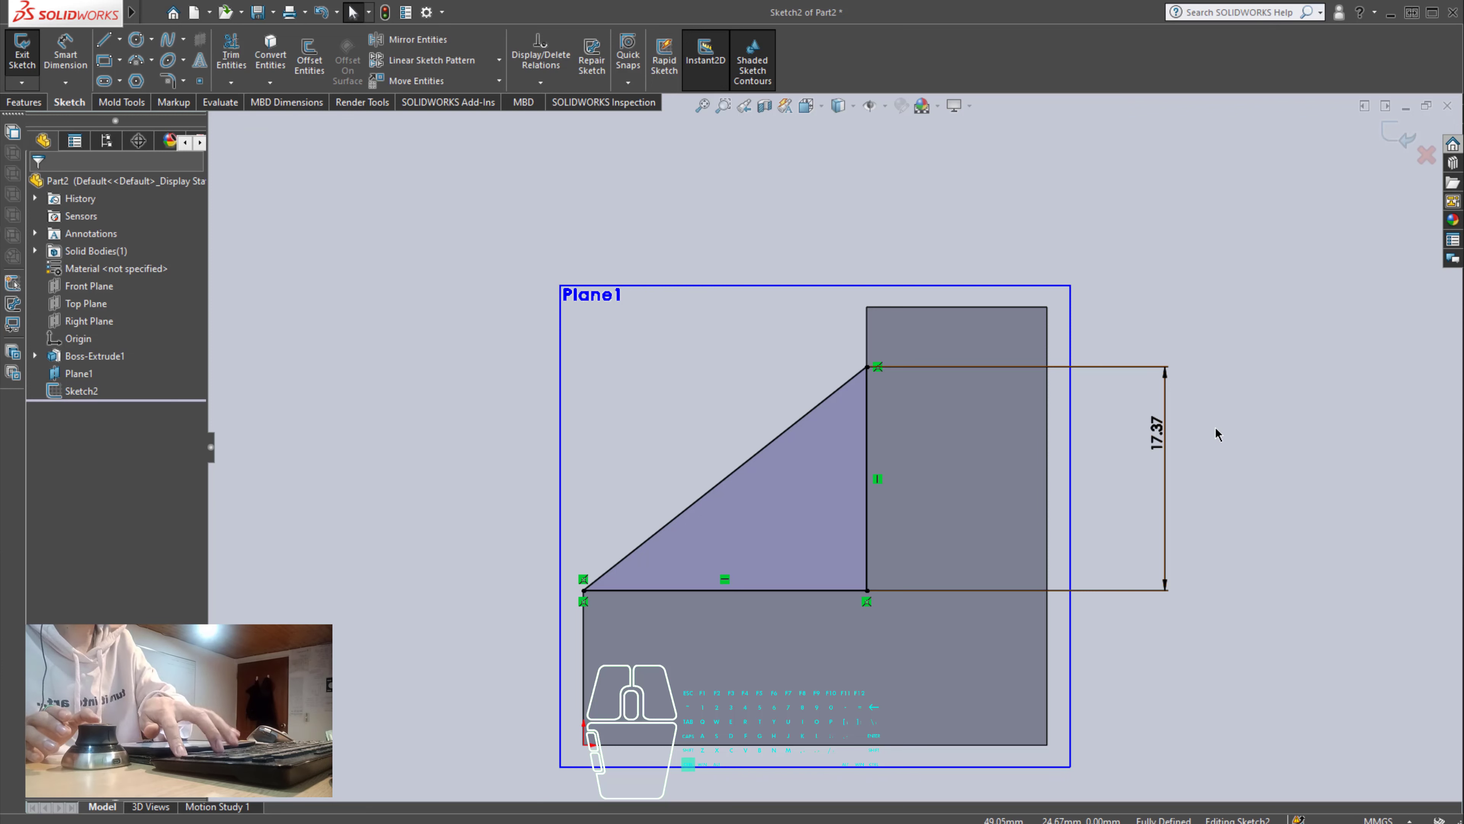
pyautogui.hotkey('ctrl', 'z')
pyautogui.hotkey('ctrl', 'z')
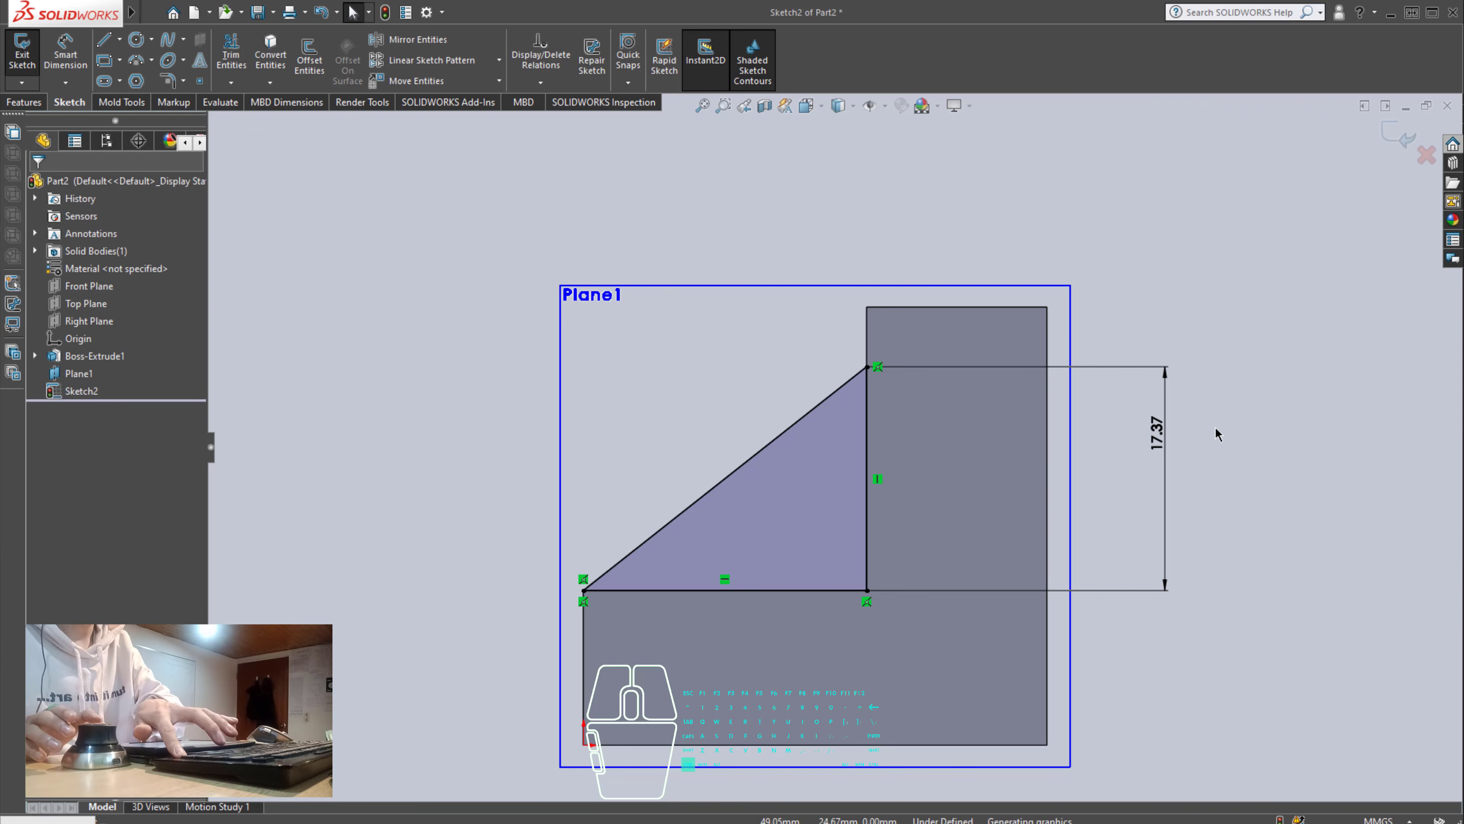
# - Make the triangle's upper corner coincident with the inner top corner of the L's upright
pyautogui.click(867, 367)
pyautogui.keyDown('ctrl'); pyautogui.click(867, 308); pyautogui.keyUp('ctrl')
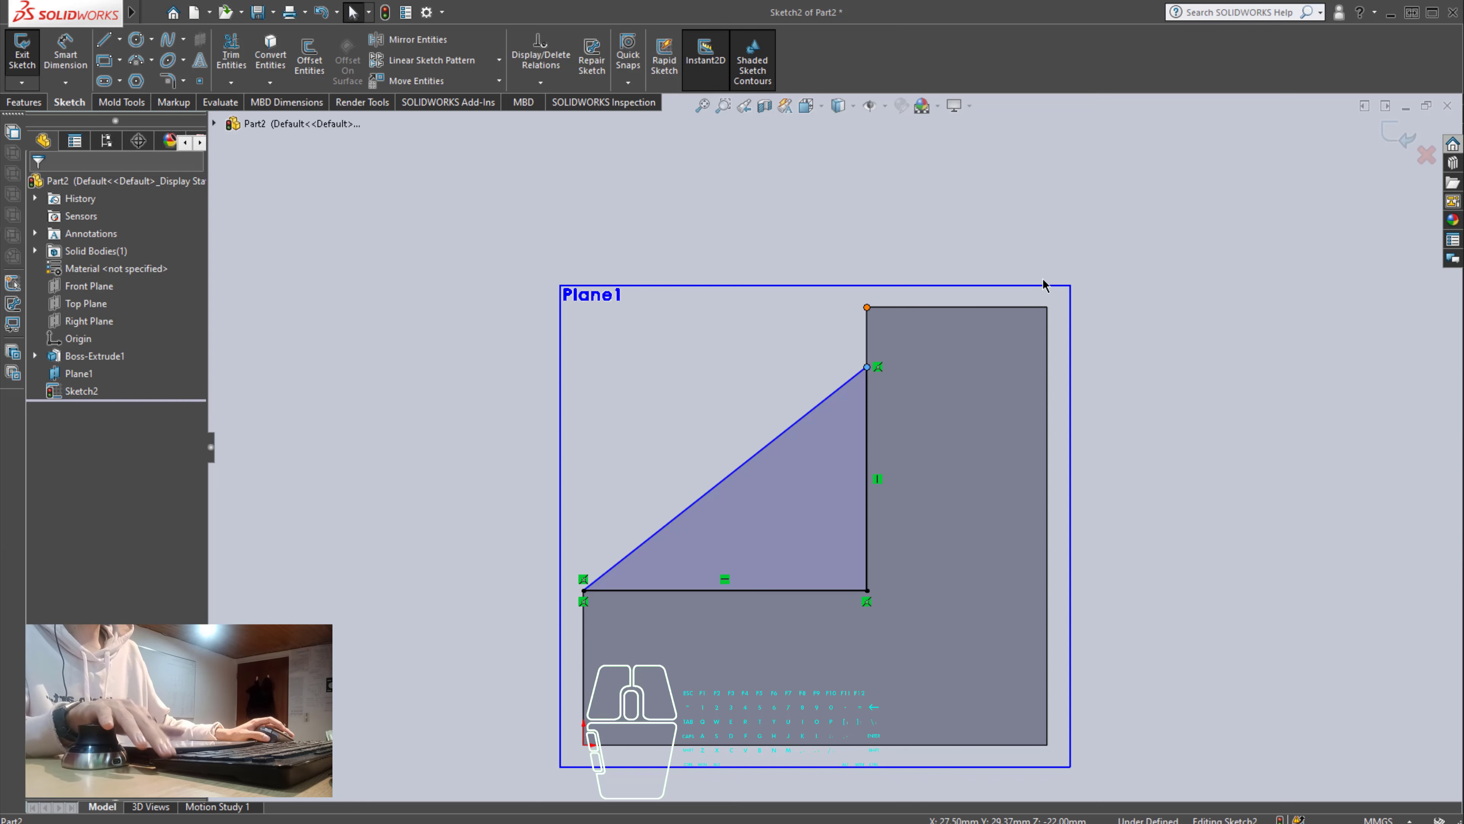
pyautogui.click(73, 481)
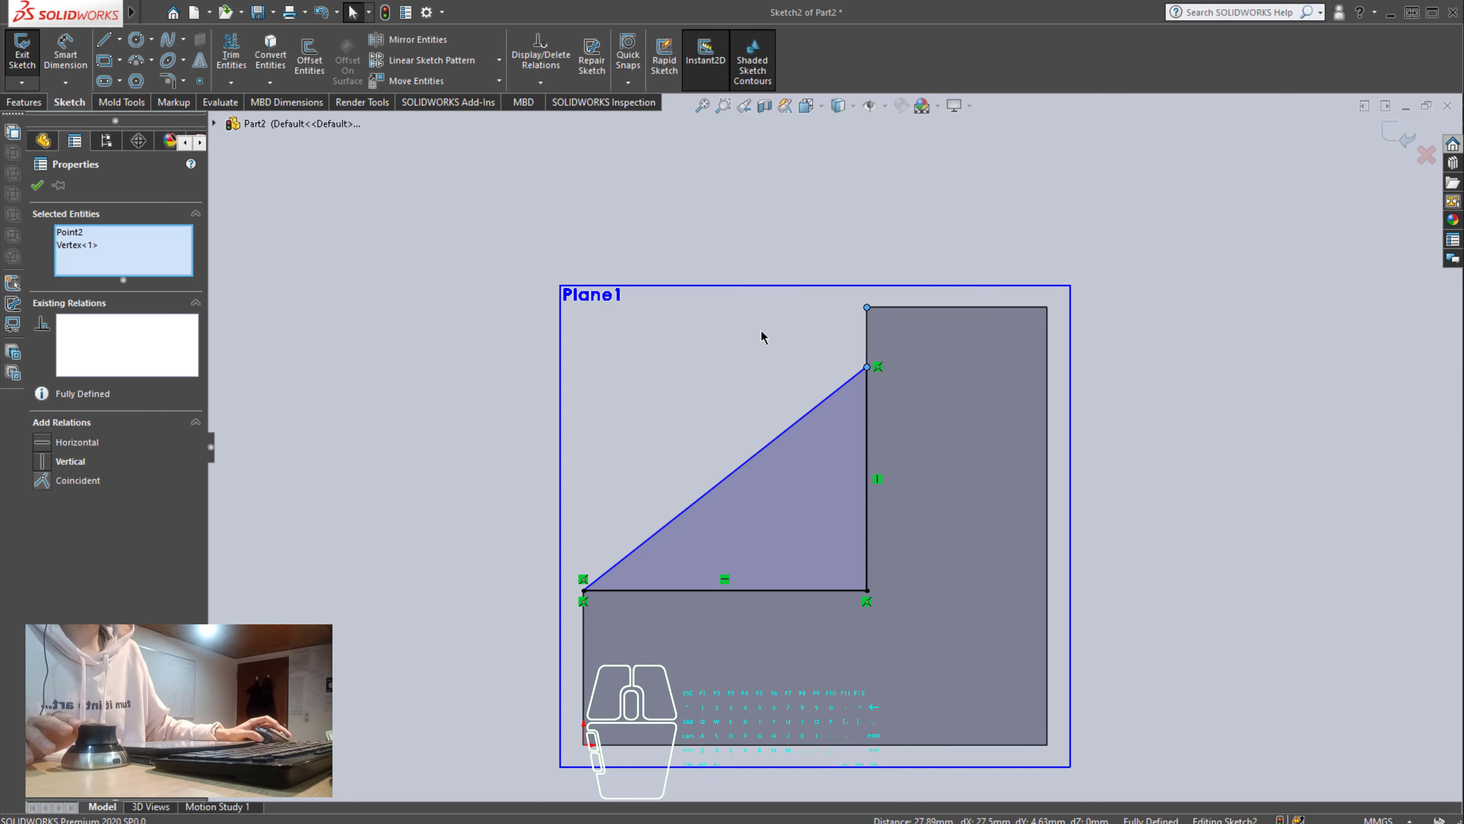
# - Extrude the triangle sketch 15 mm with the Mid Plane end condition to form the bracket's central rib
pyautogui.click(1040, 204)
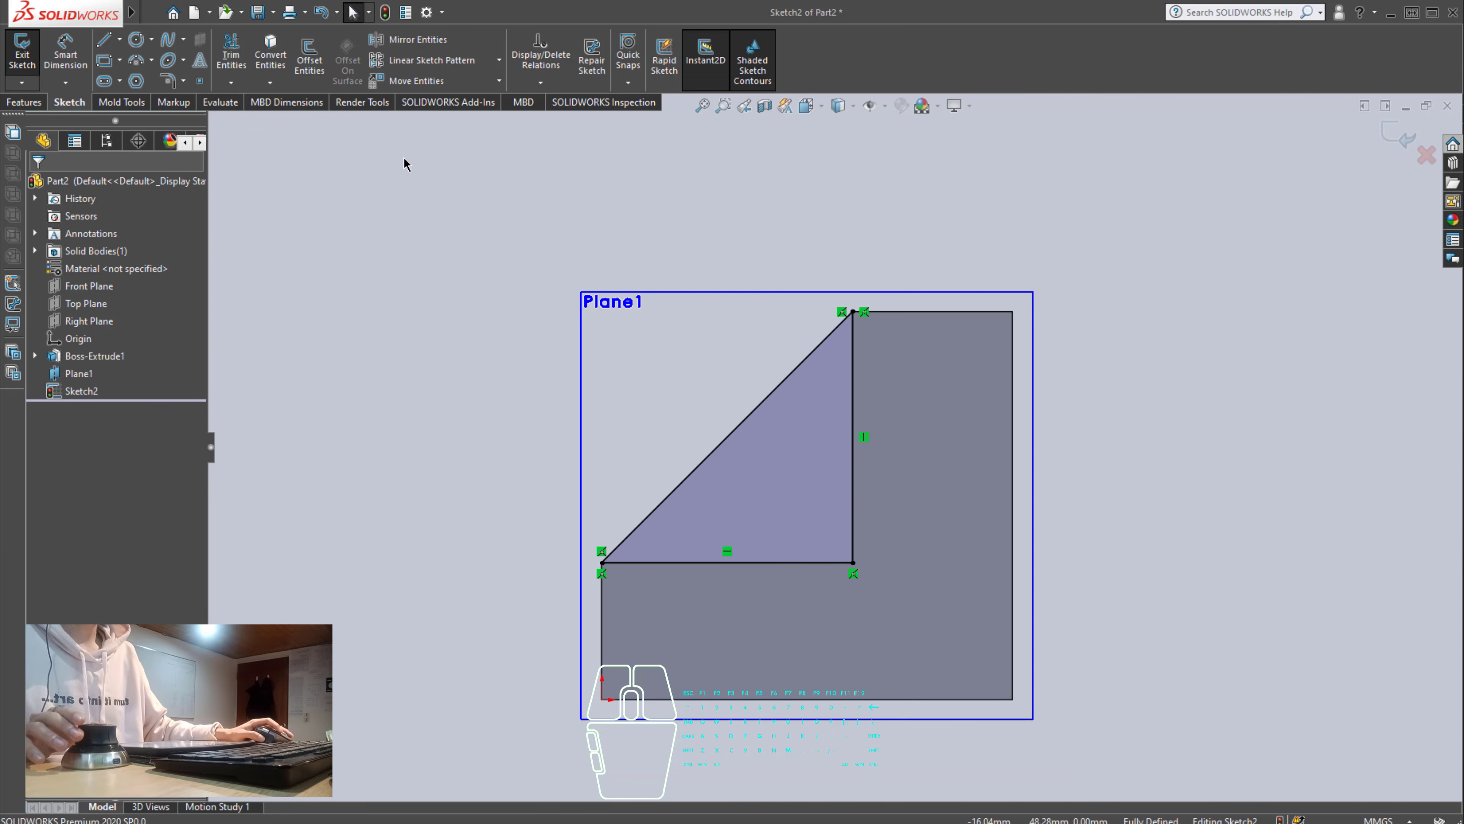
pyautogui.moveTo(369, 193); pyautogui.dragTo(369, 194, button='right')
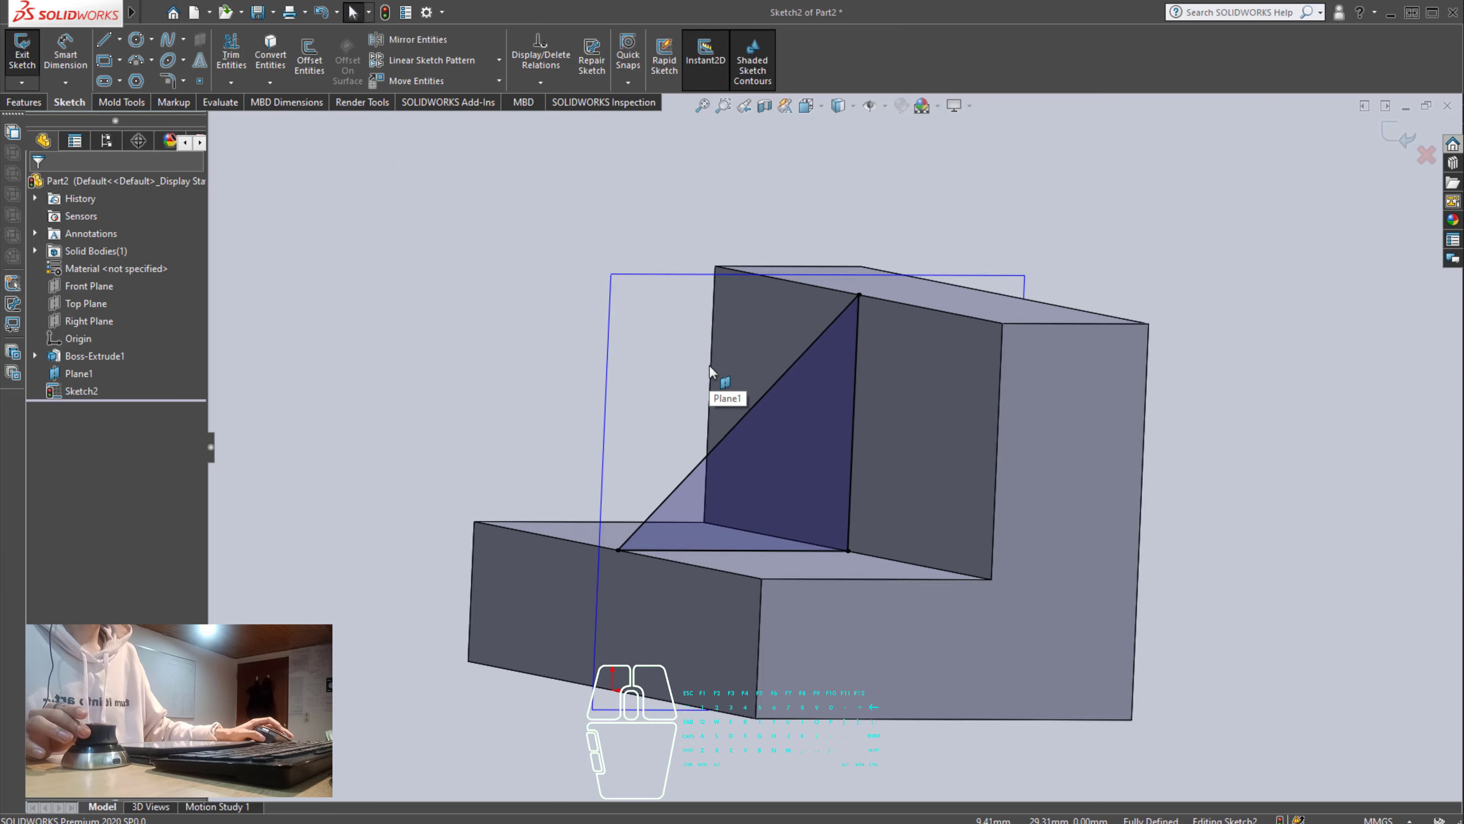
pyautogui.click(27, 106)
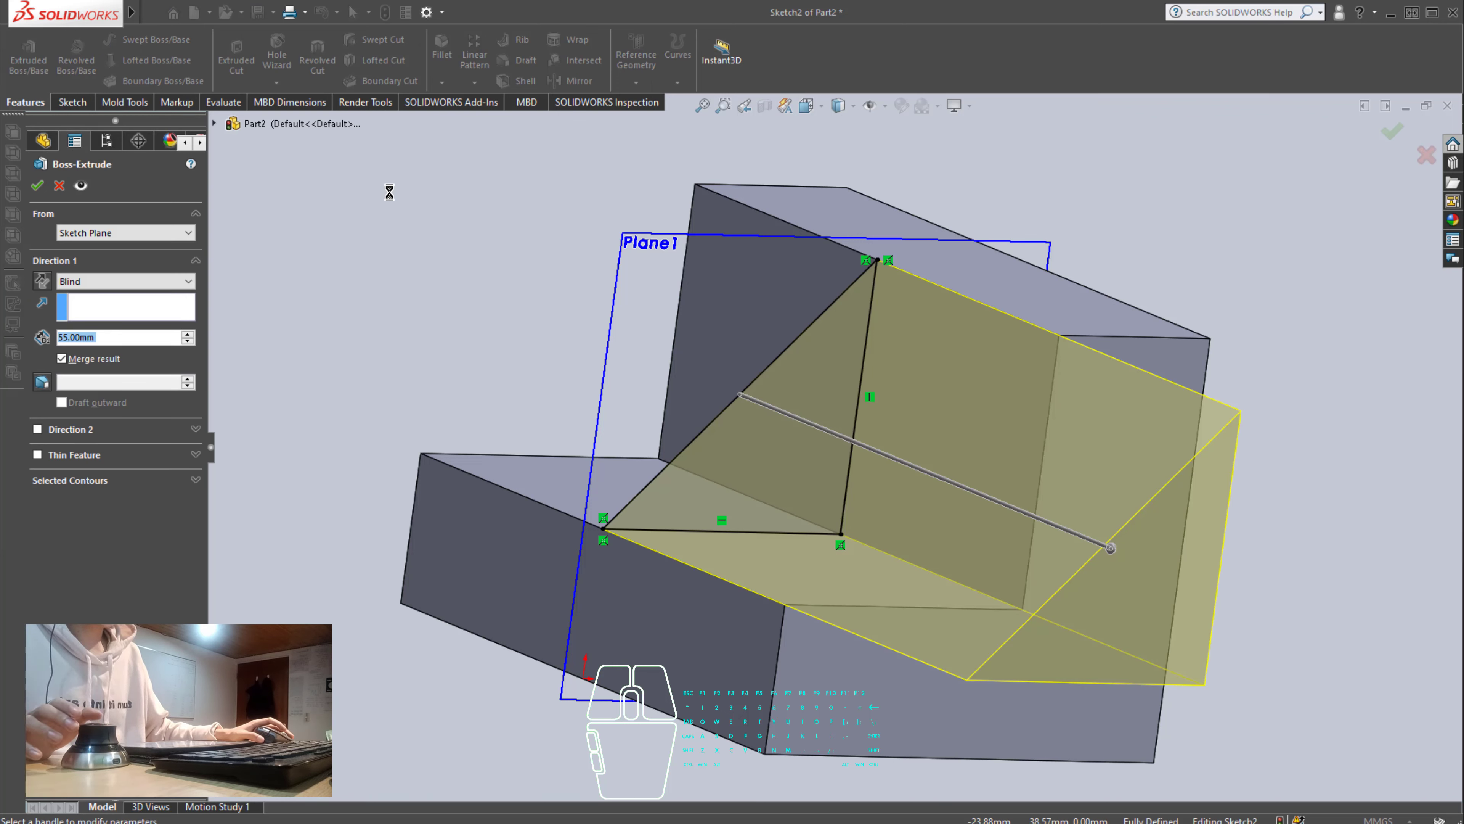
pyautogui.write('15')
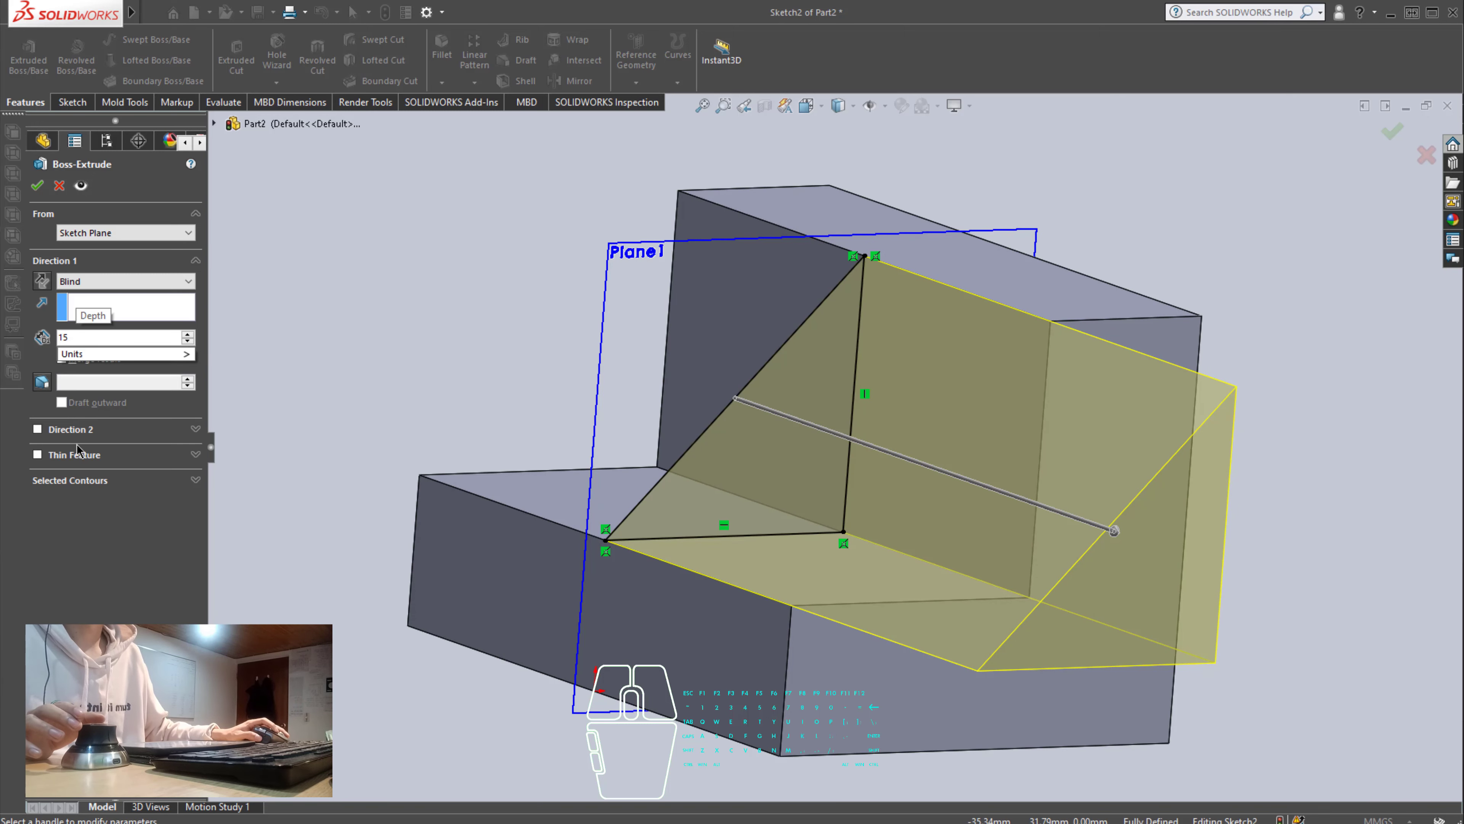
pyautogui.click(95, 281)
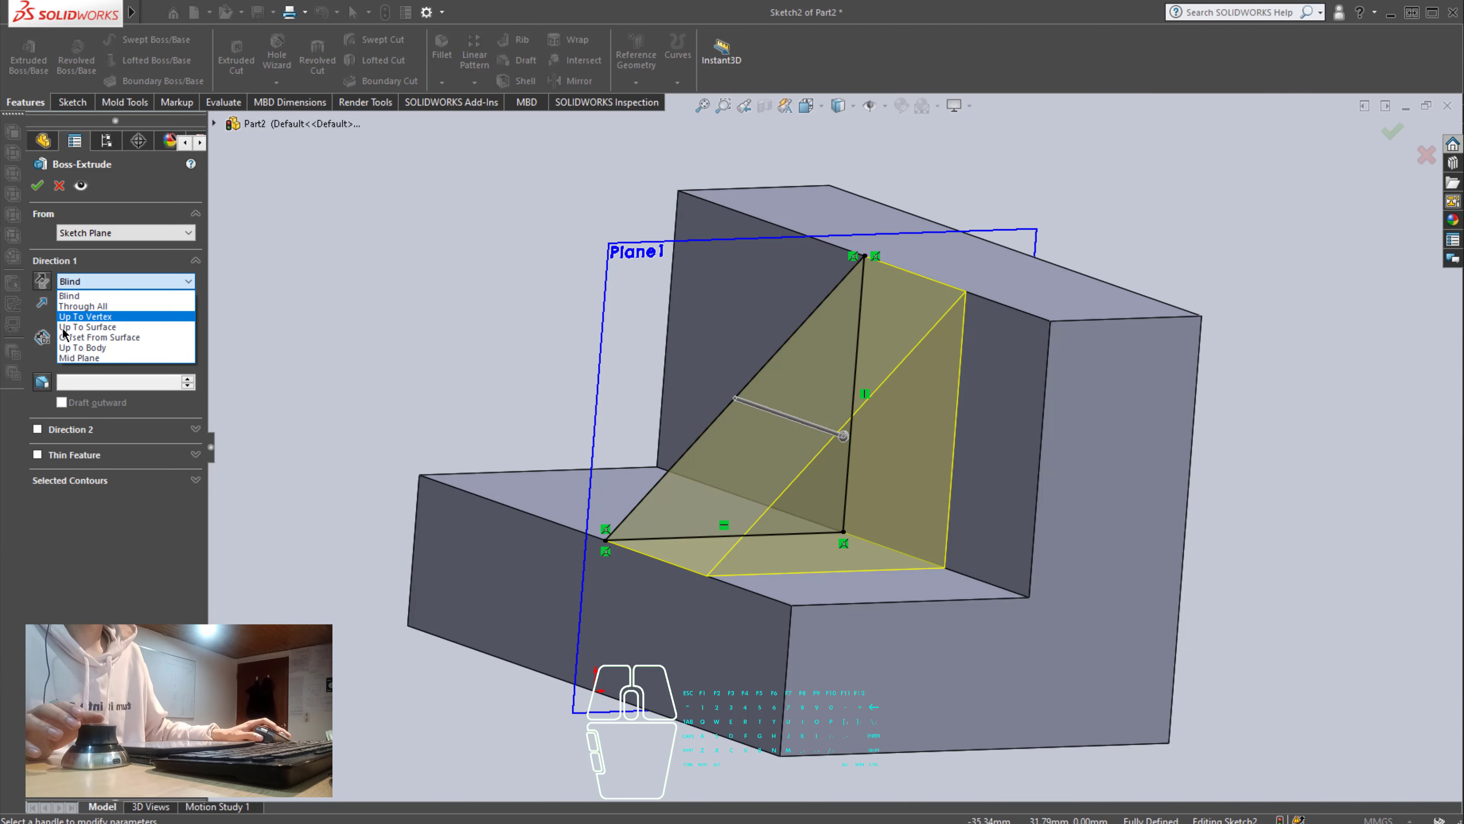
pyautogui.click(104, 357)
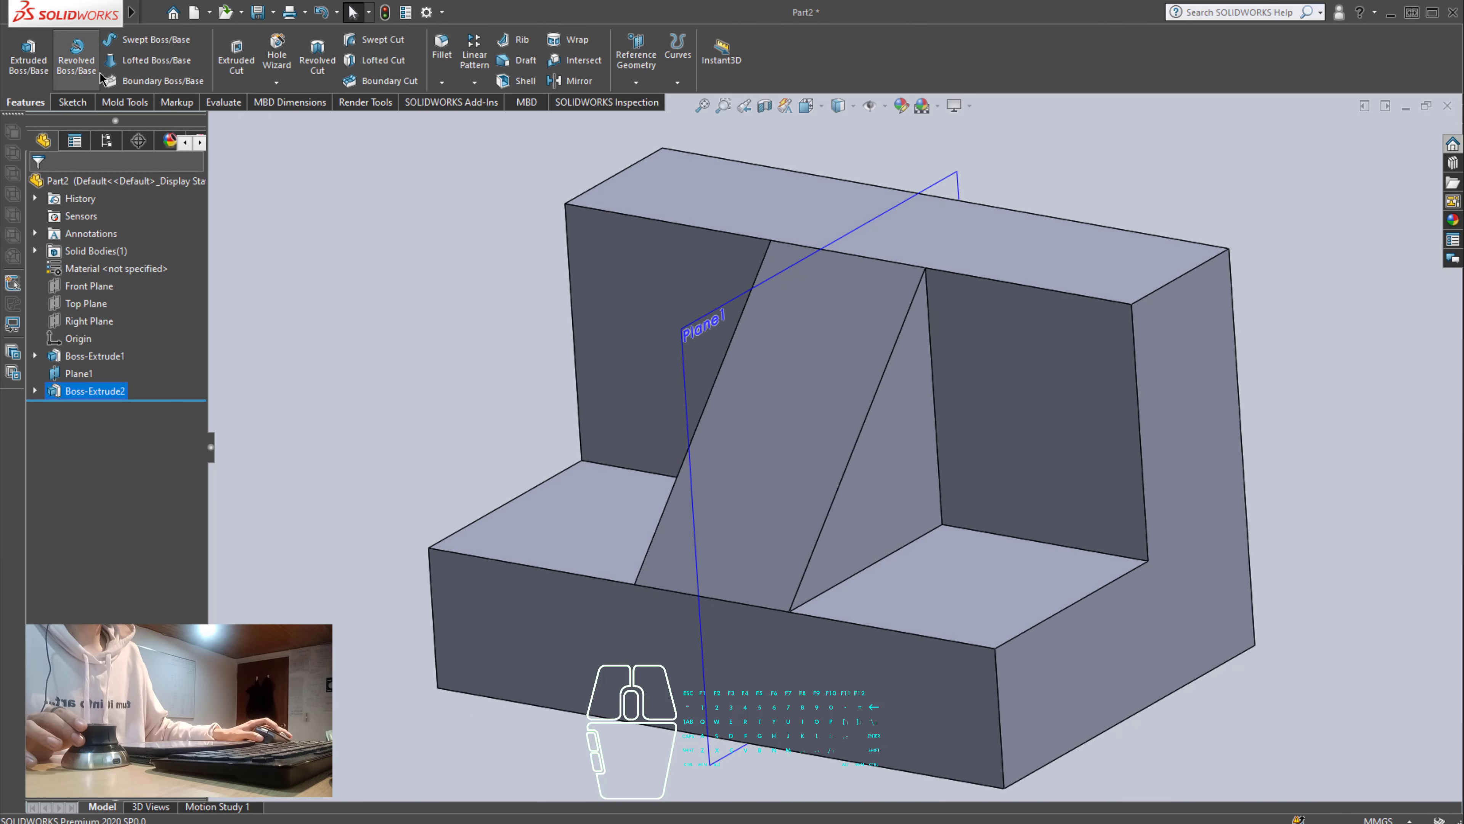
# - Sketch a closed right triangle at the outer top corner of the upright's inner face, with a 22 mm vertical leg and about 12.3 mm top leg
pyautogui.click(70, 102)
pyautogui.click(34, 64)
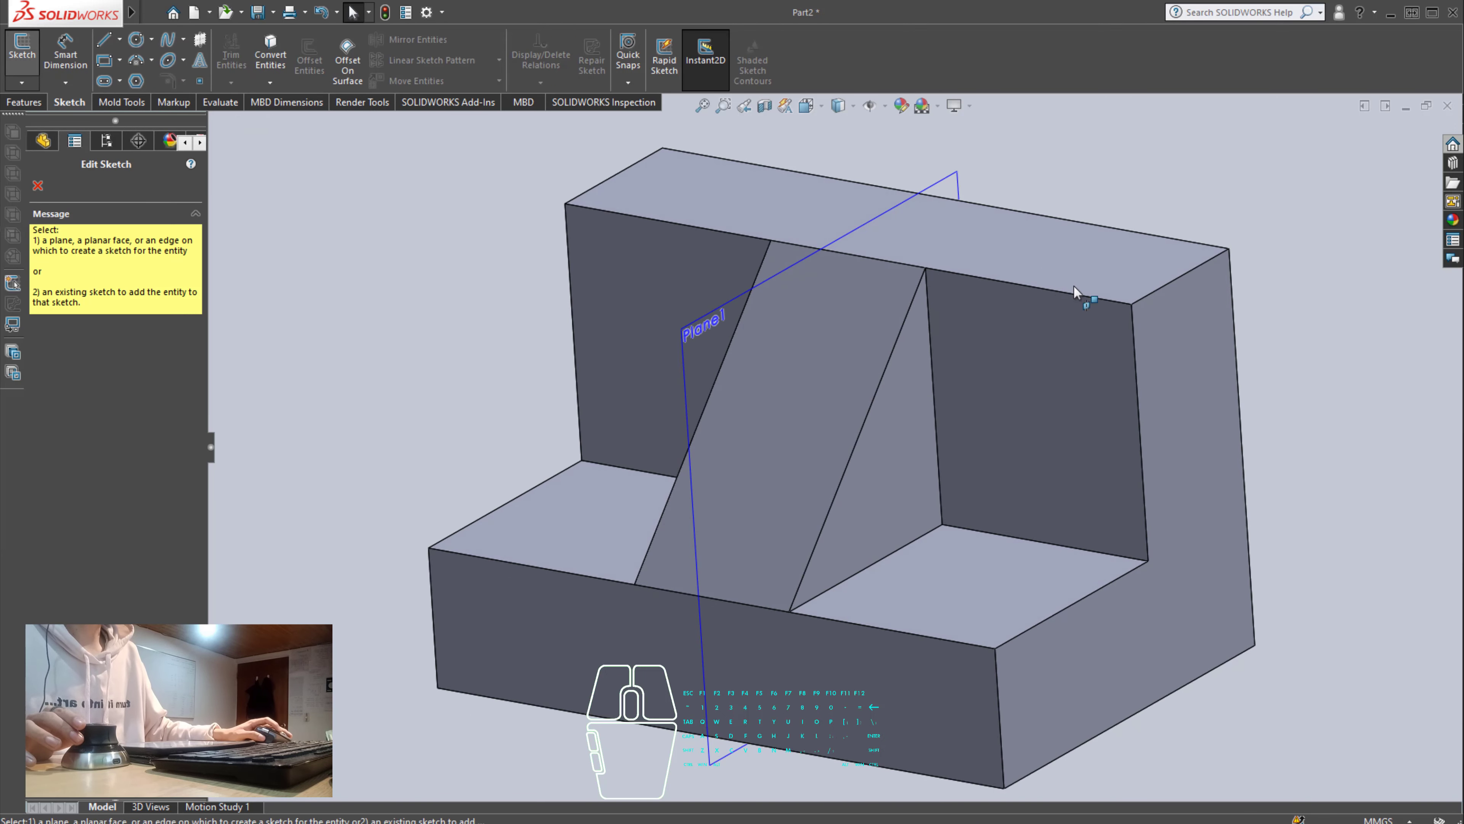
pyautogui.click(1093, 385)
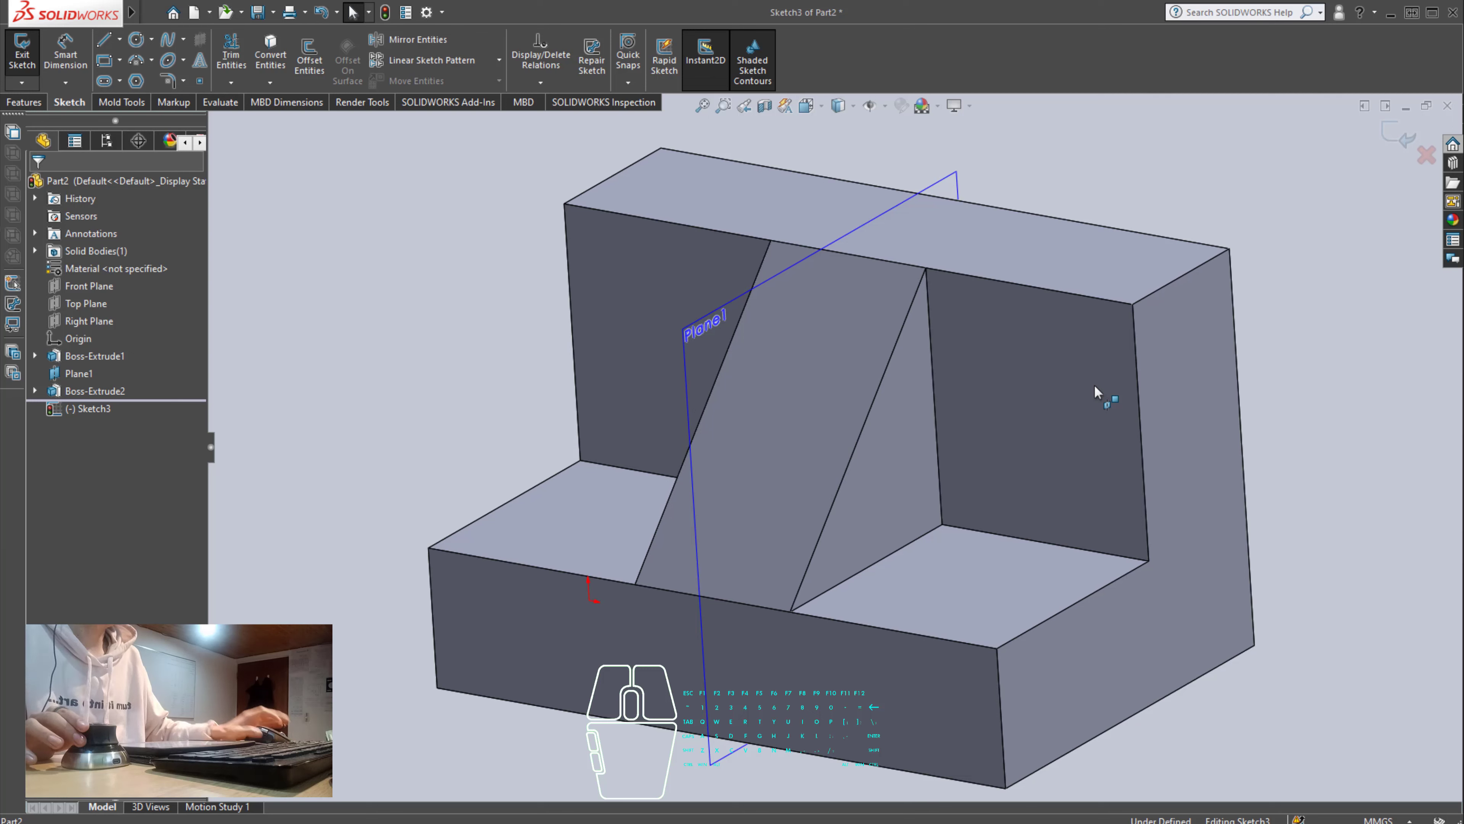
pyautogui.hotkey('ctrl', '8')
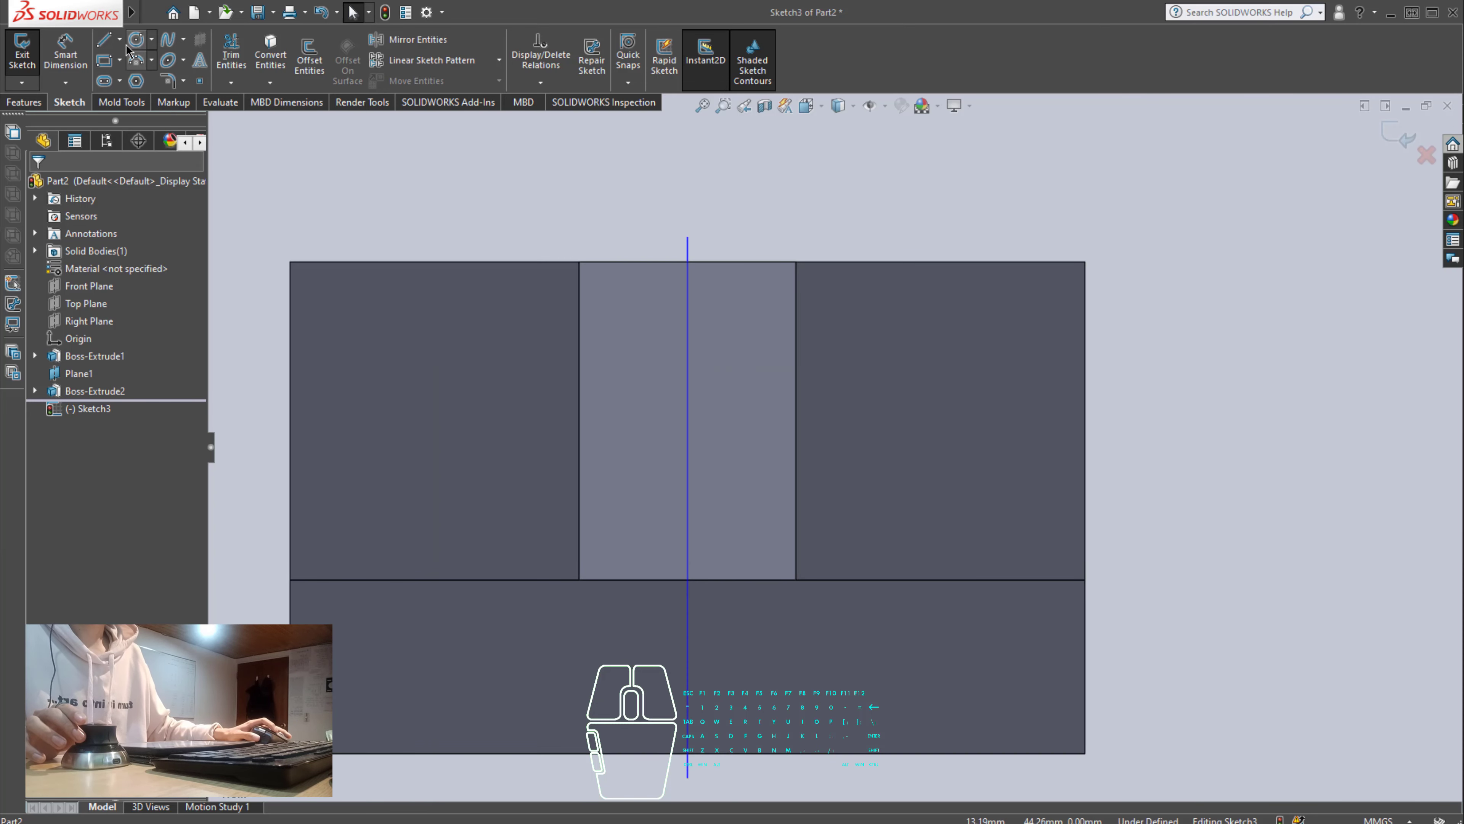
pyautogui.click(107, 45)
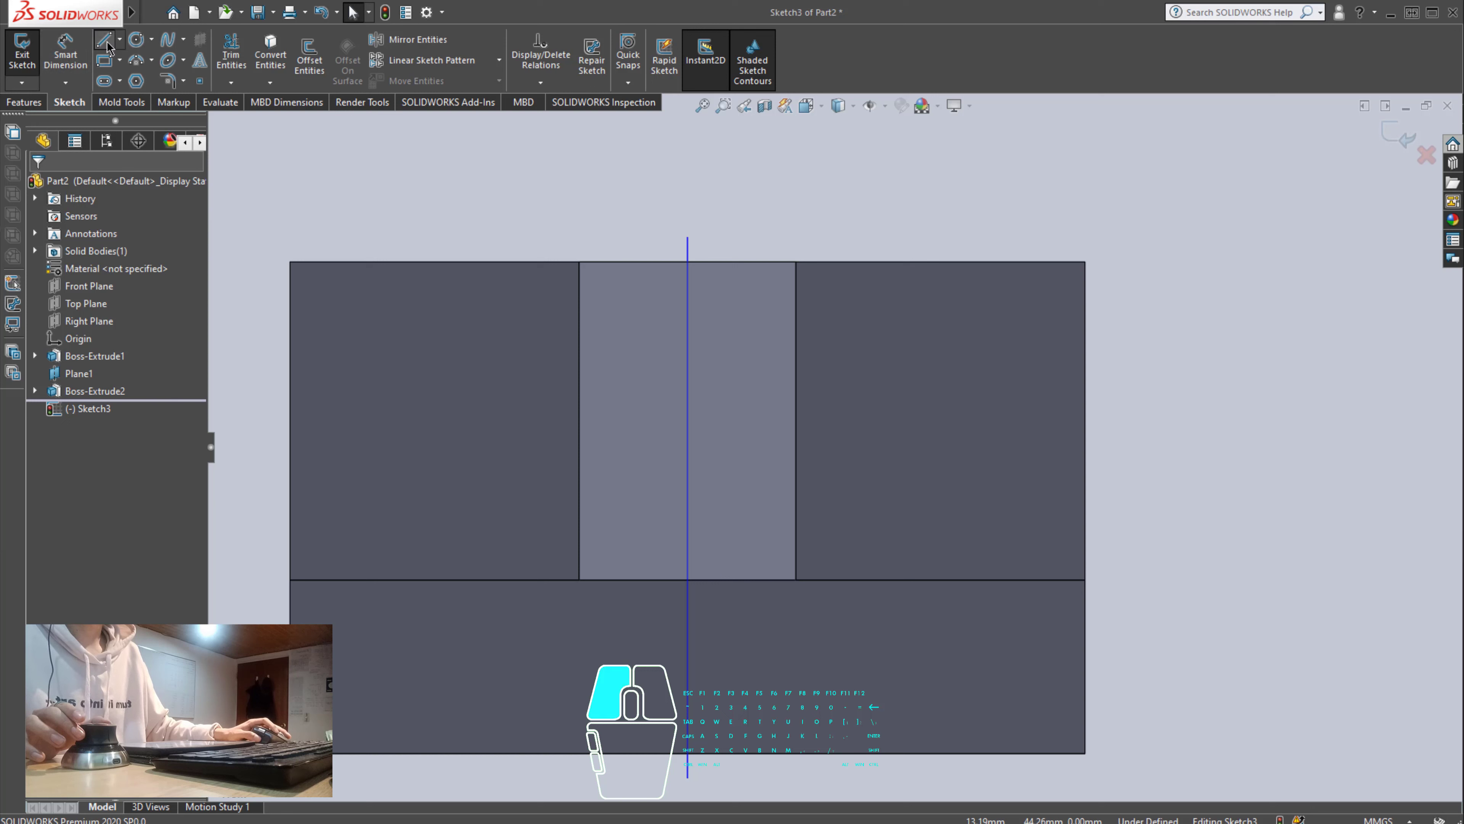
pyautogui.click(908, 263)
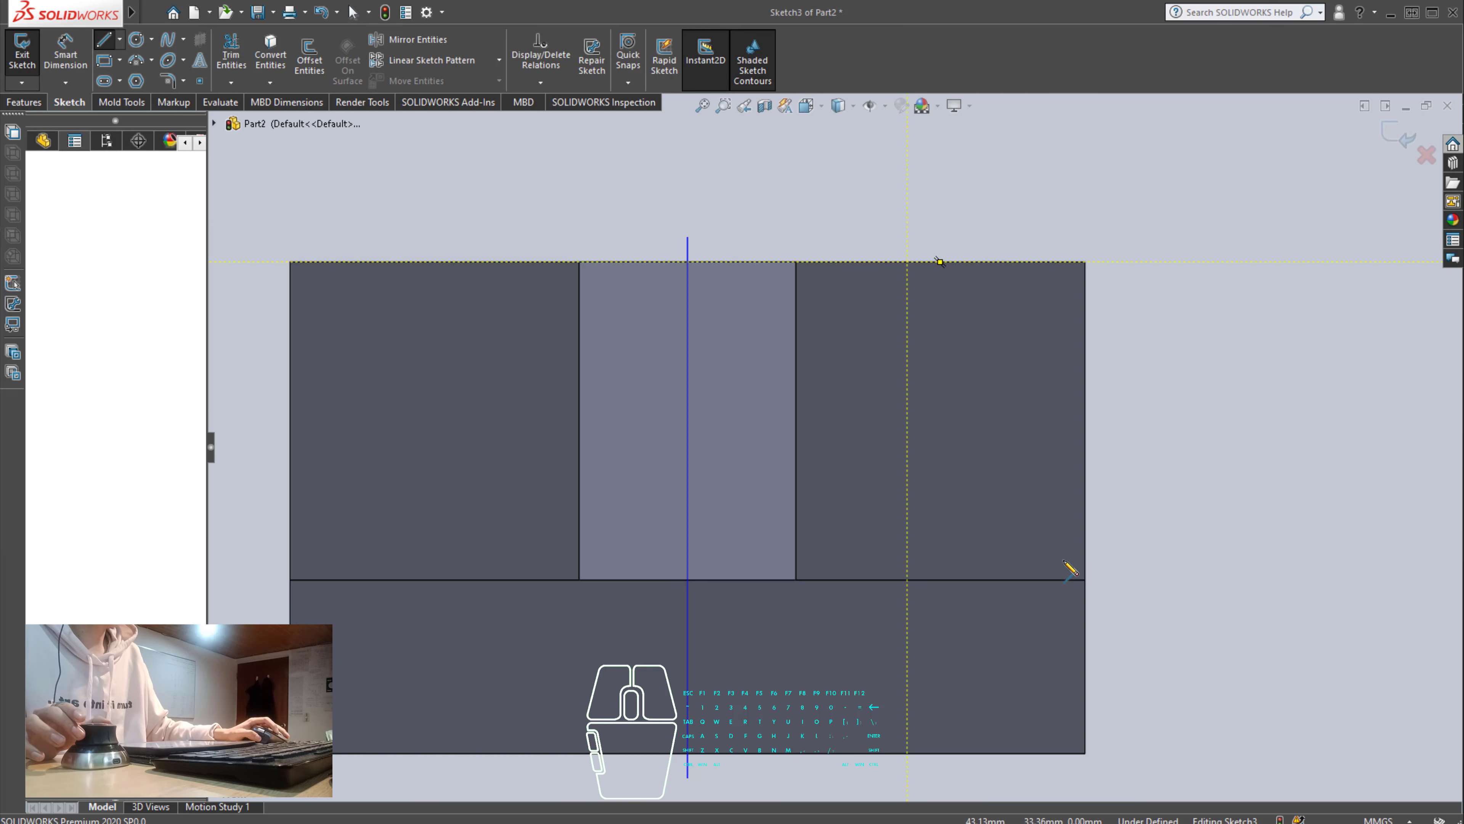
pyautogui.click(1085, 580)
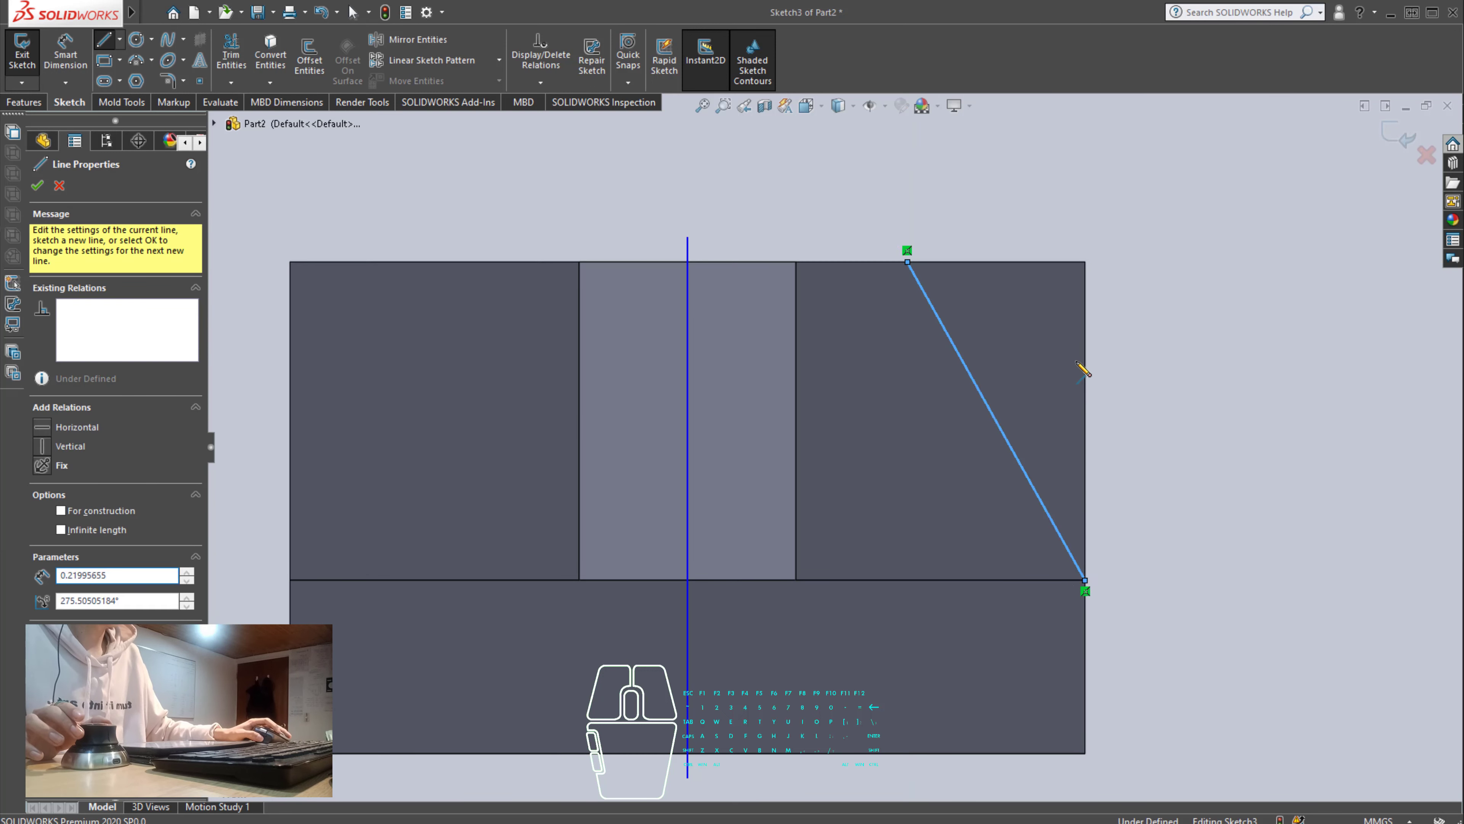
pyautogui.click(1086, 262)
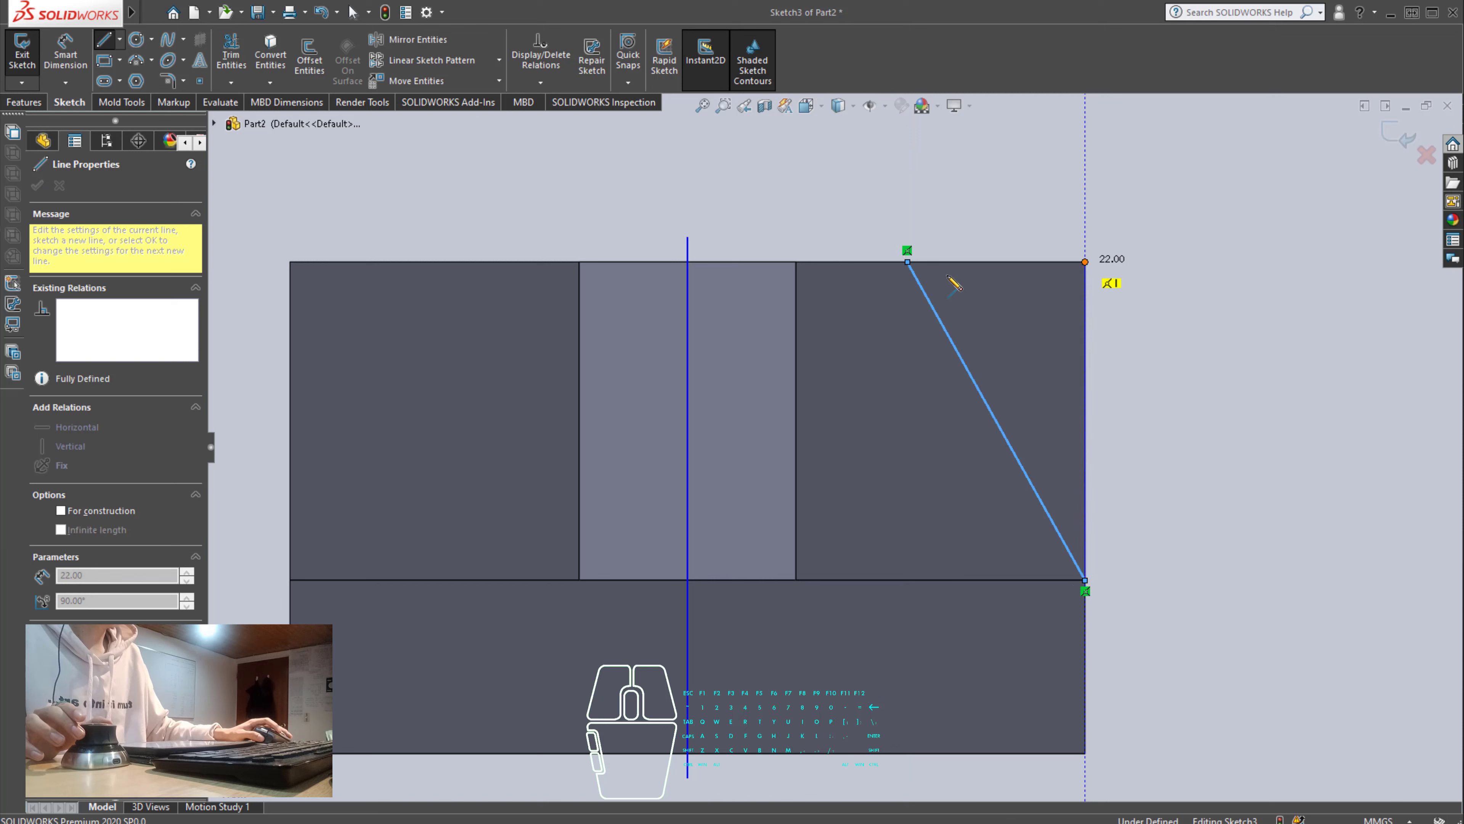
pyautogui.click(908, 263)
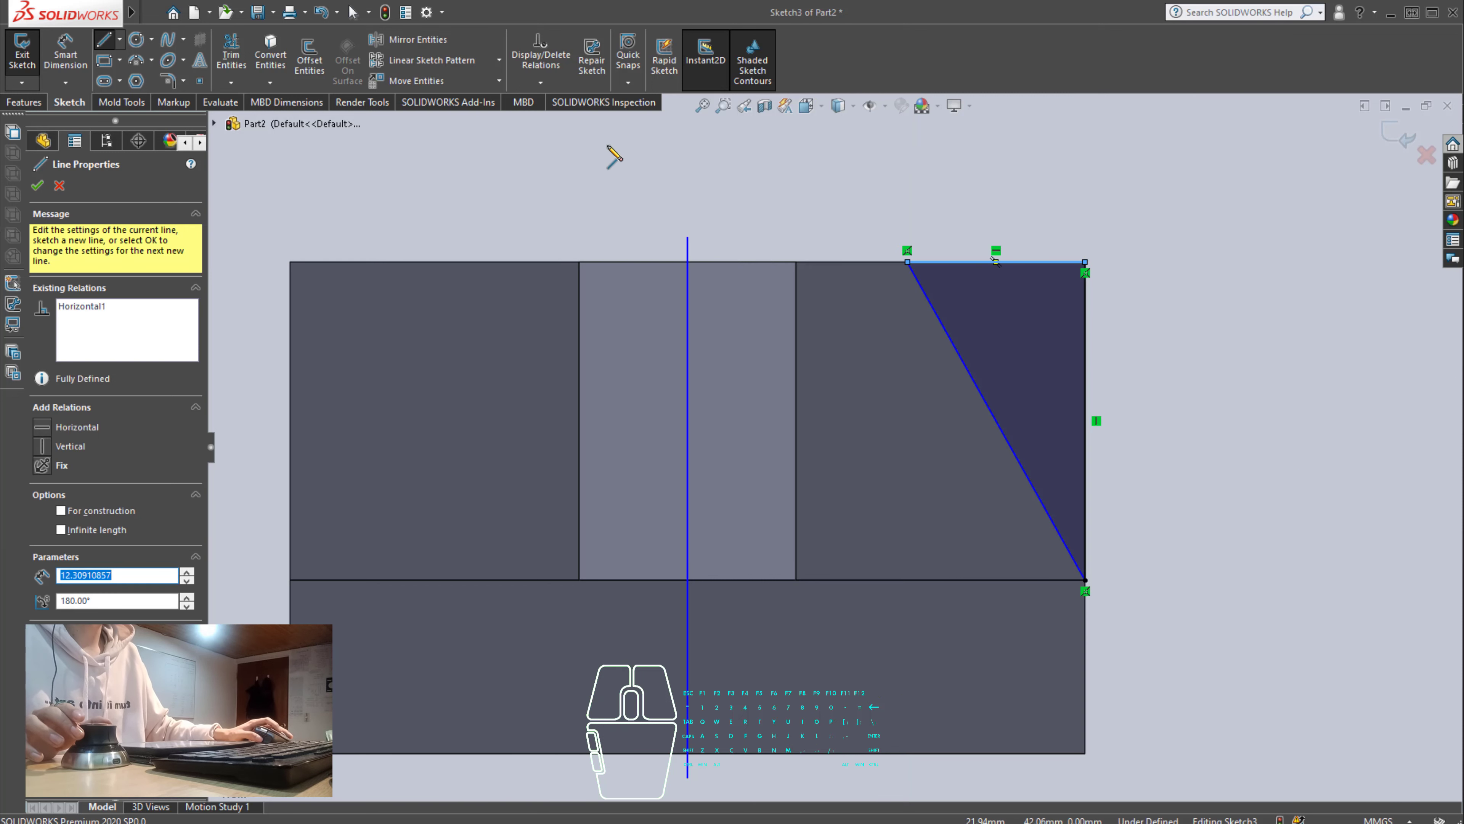
# - Dimension the triangle's inner top corner at 43 mm from the upright's opposite side edge
pyautogui.click(65, 53)
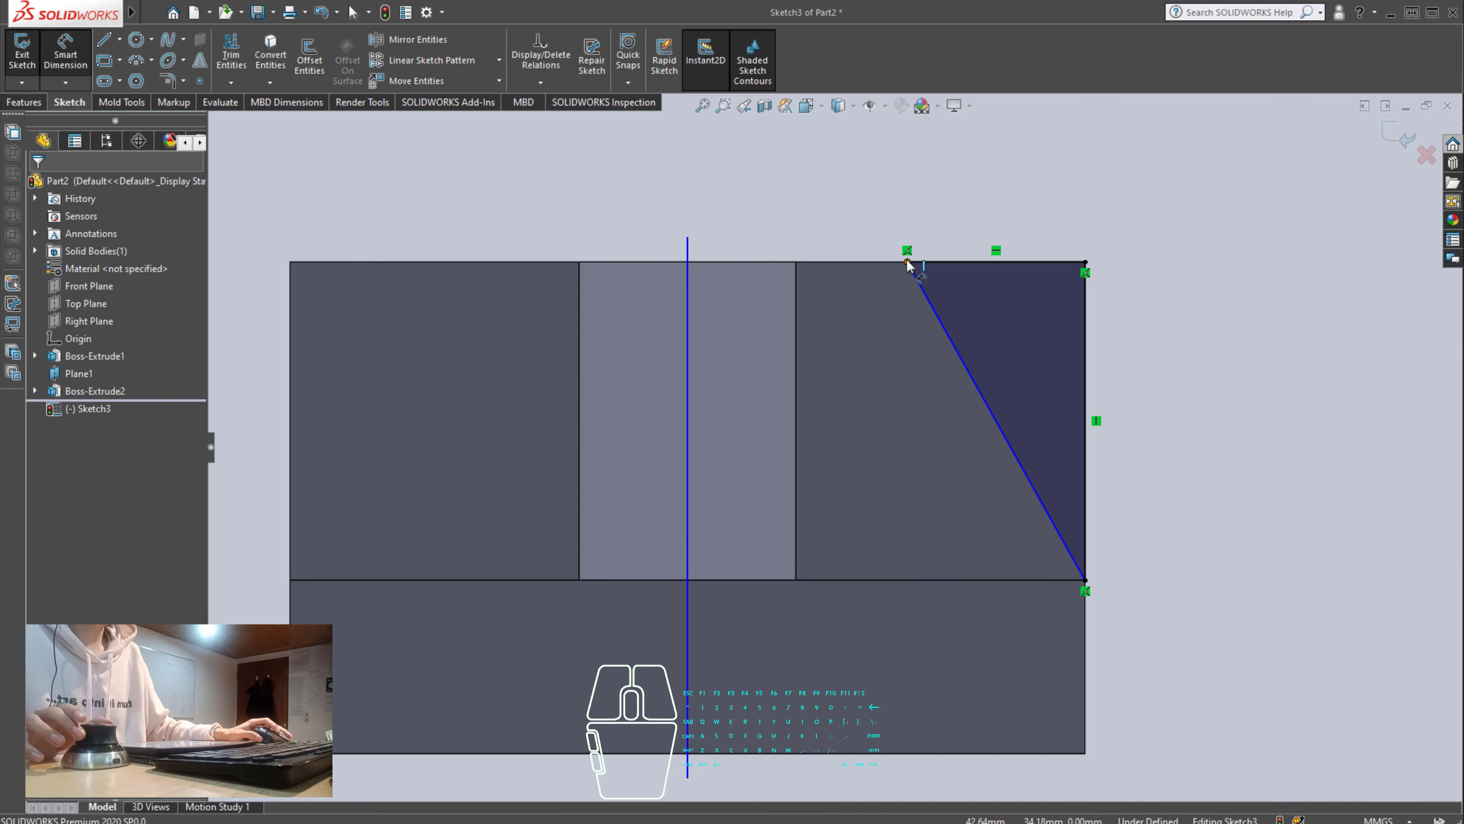
pyautogui.click(907, 262)
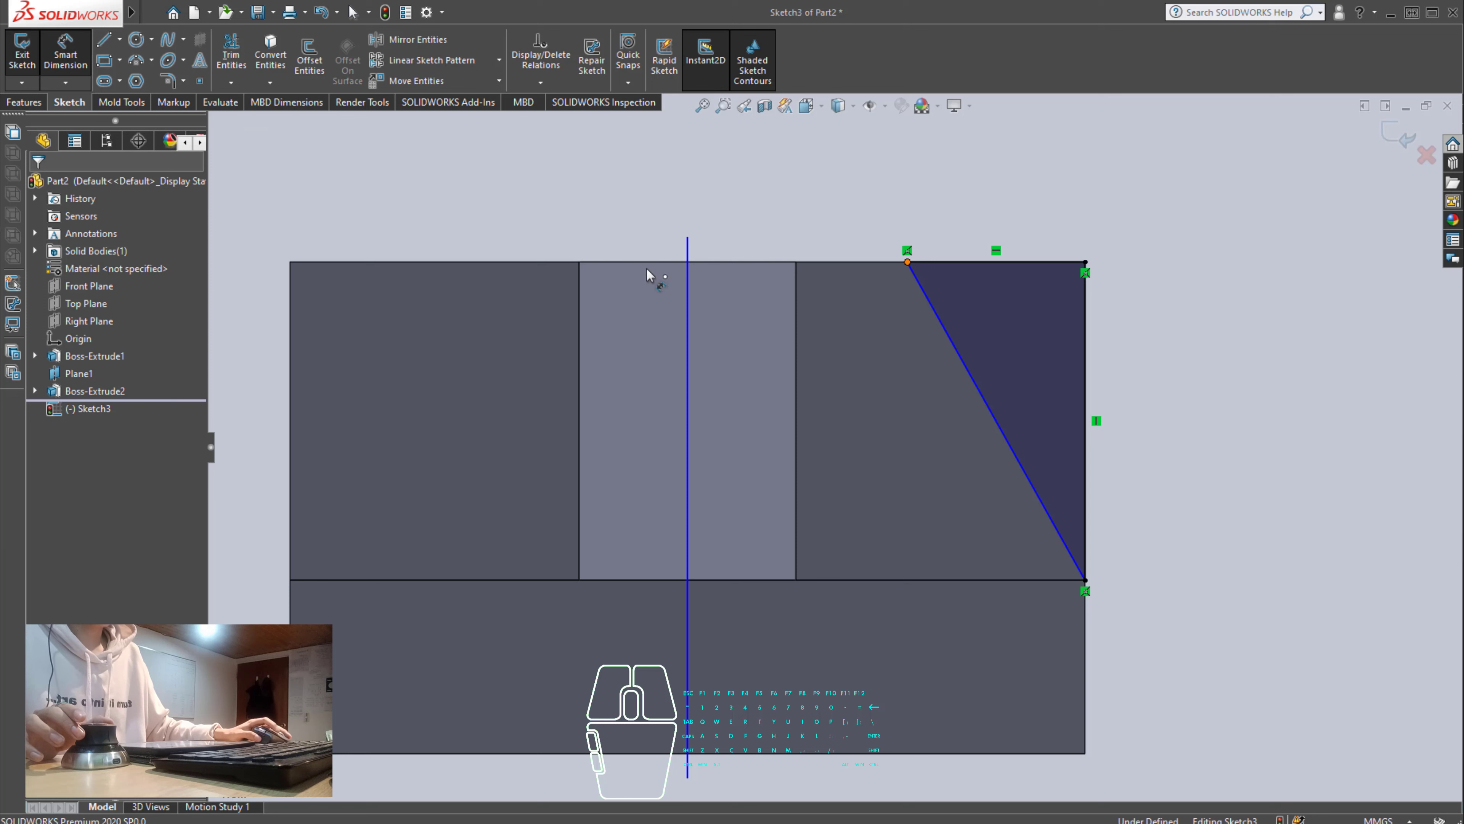
pyautogui.click(291, 287)
pyautogui.click(628, 149)
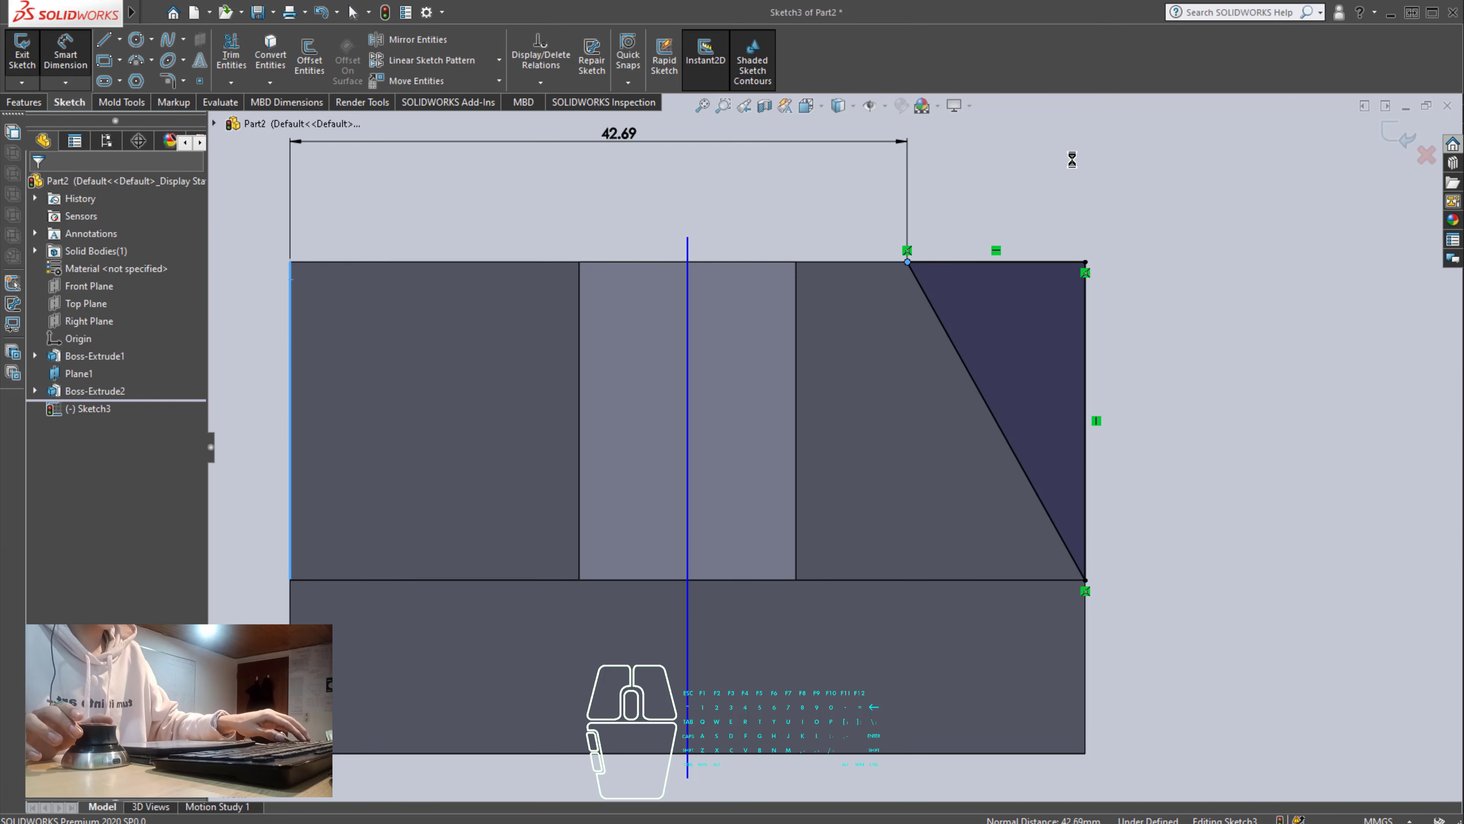
pyautogui.write('4')
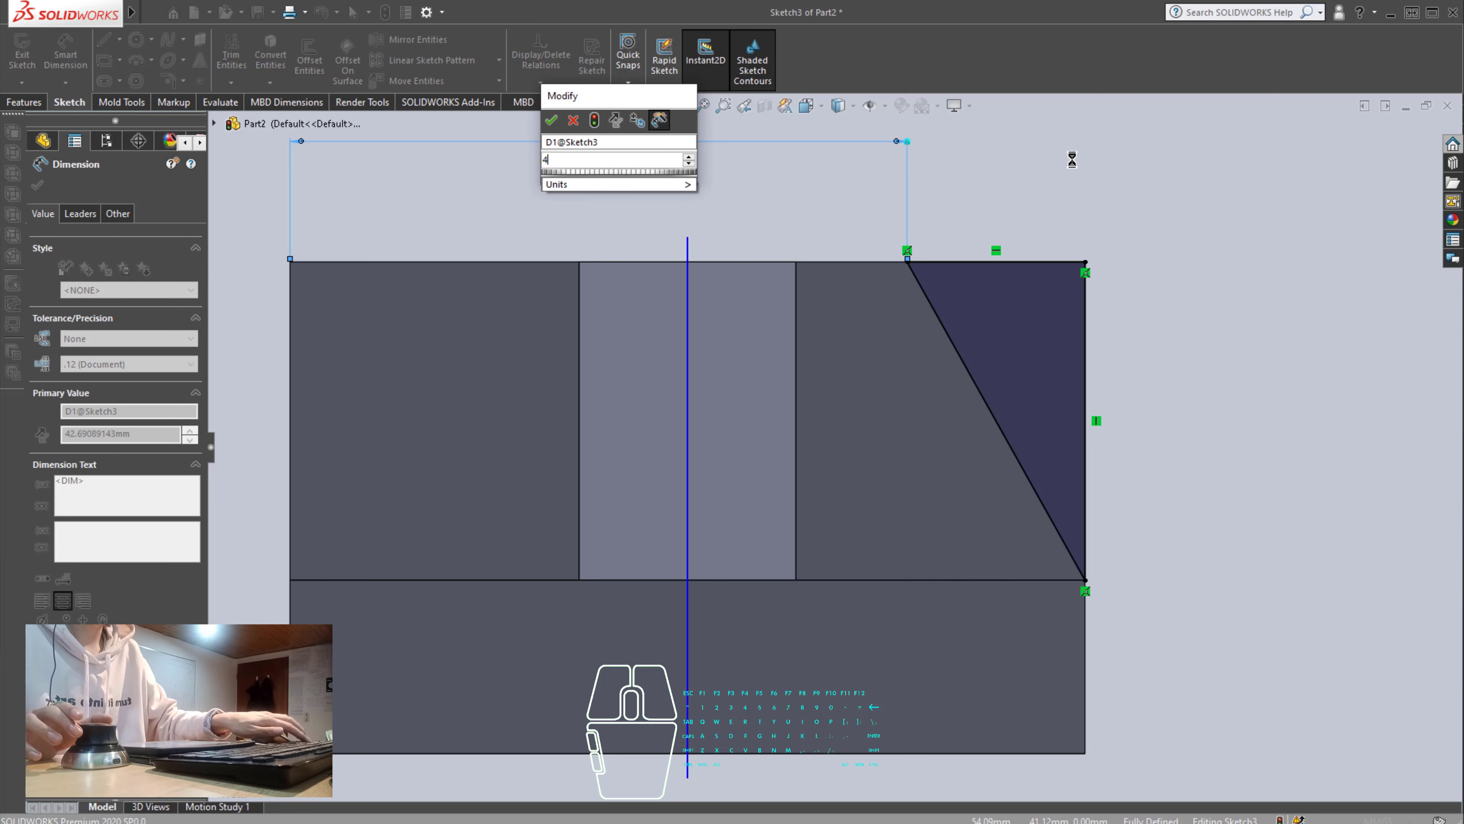
pyautogui.write('3')
pyautogui.press('Return')
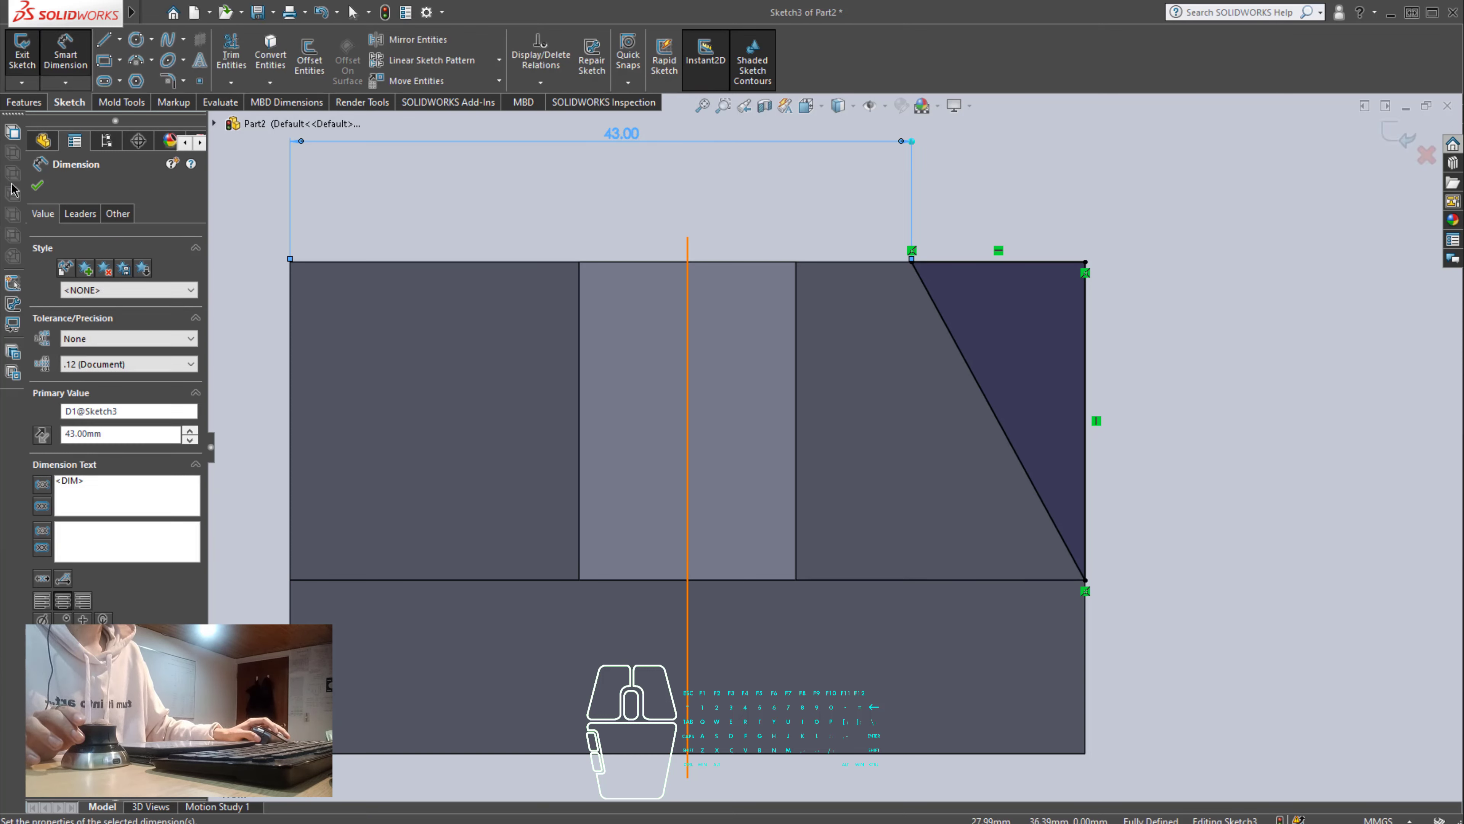
pyautogui.press('Escape')
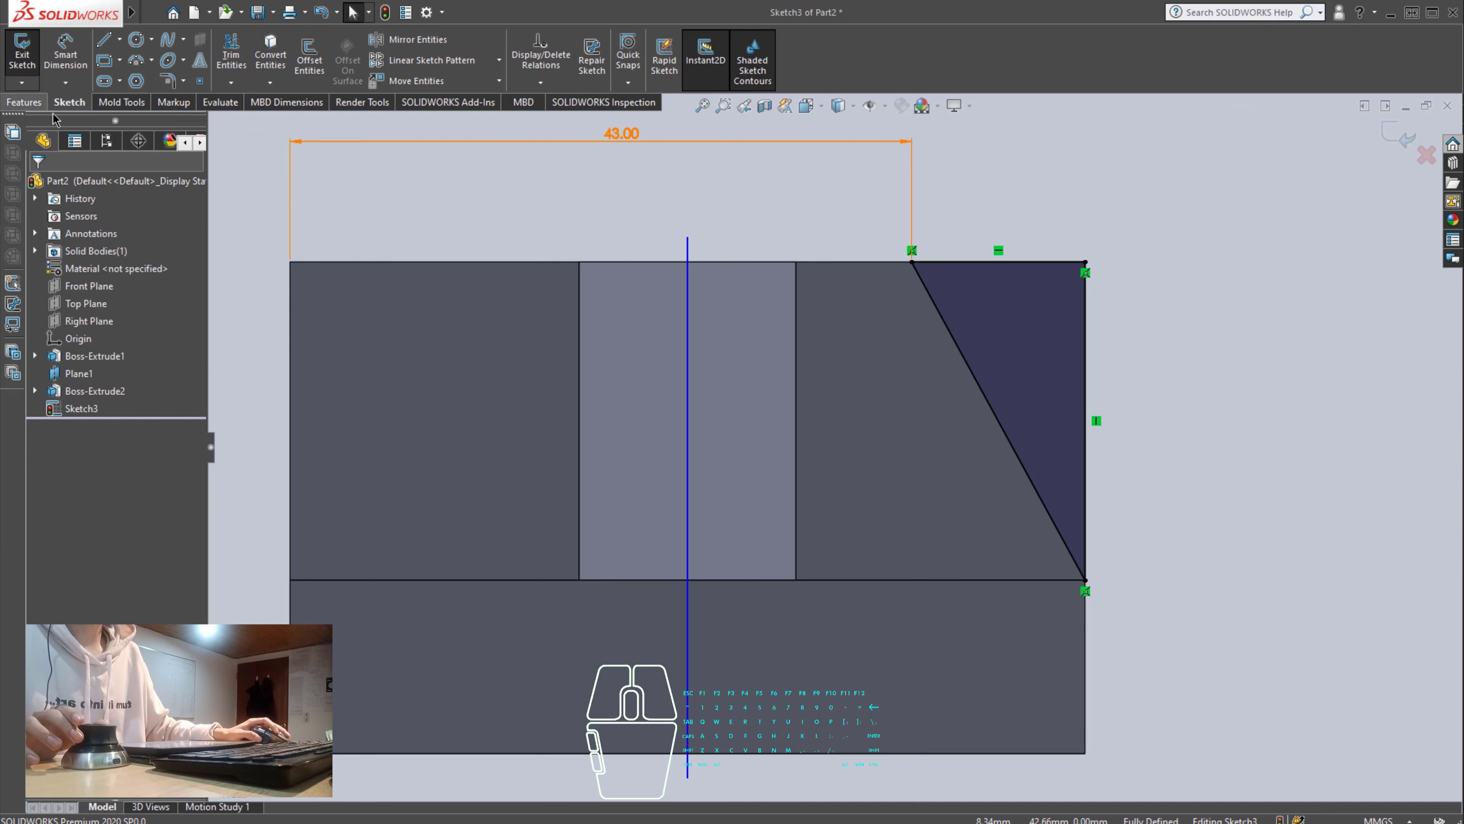
# - Cut the triangle sketch away from the upright with Extruded Cut set to Through All
pyautogui.click(24, 103)
pyautogui.click(237, 55)
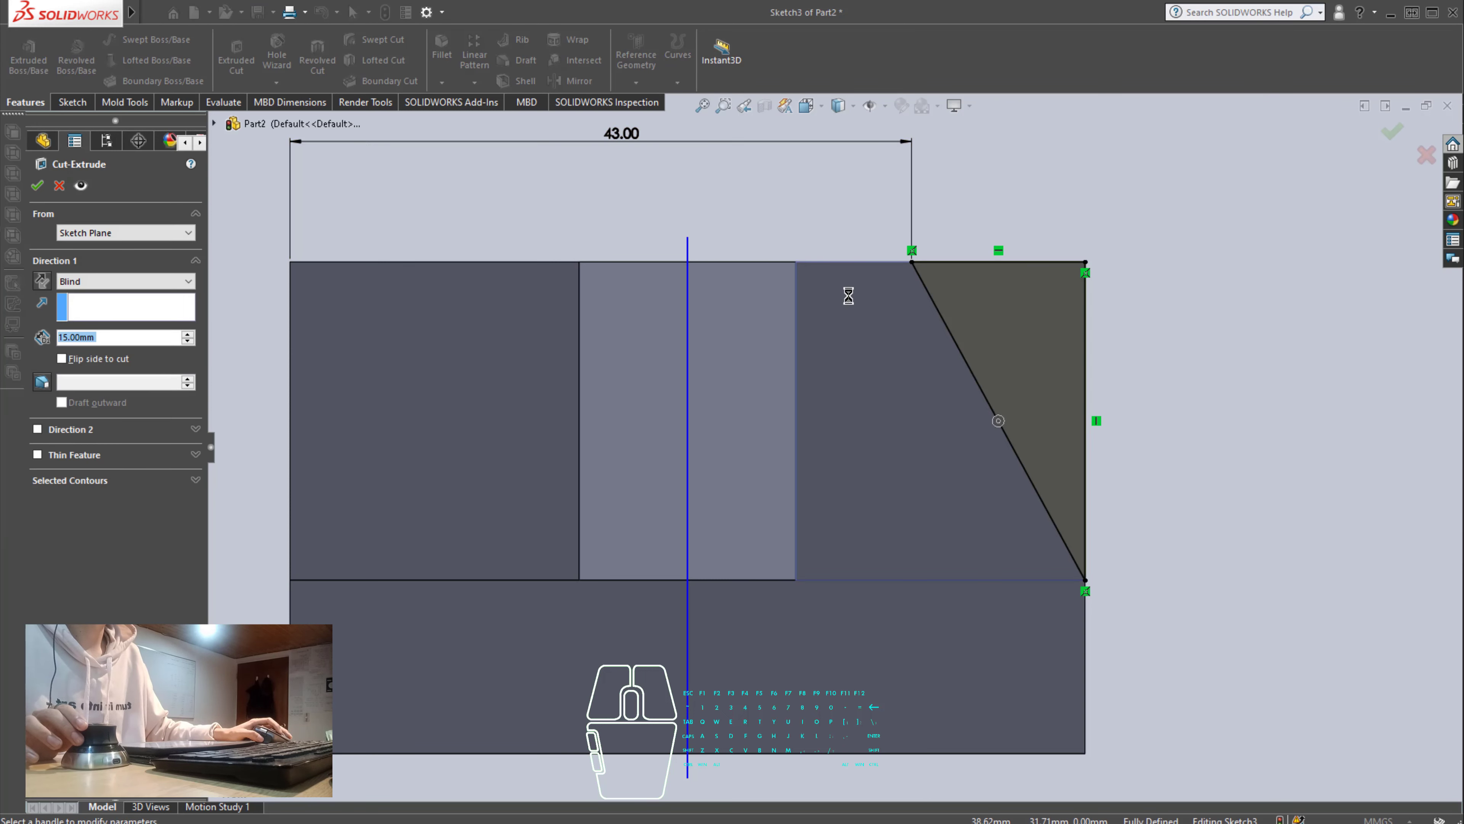
pyautogui.moveTo(266, 295); pyautogui.dragTo(276, 136, button='right')
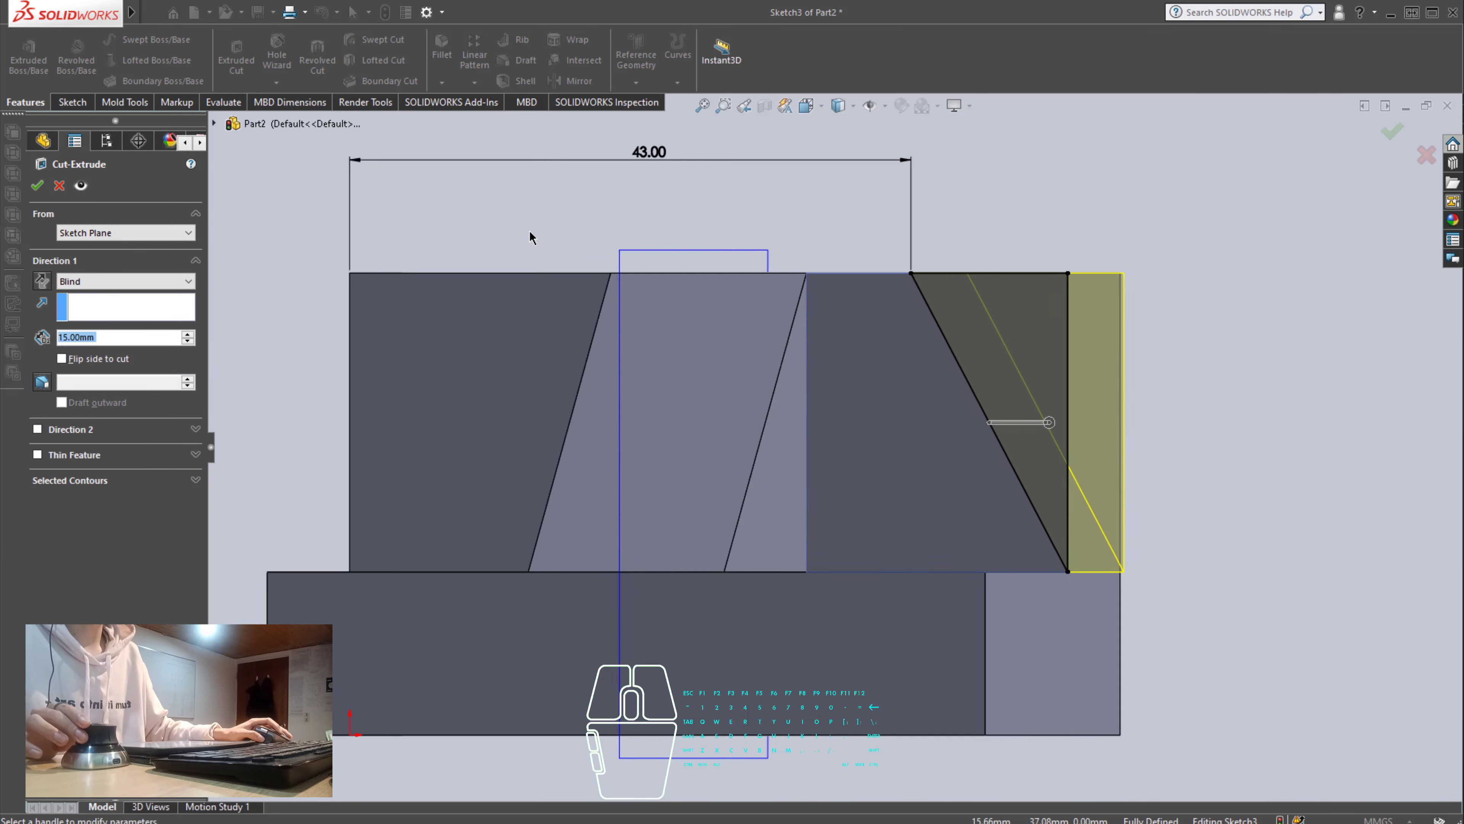
pyautogui.click(155, 281)
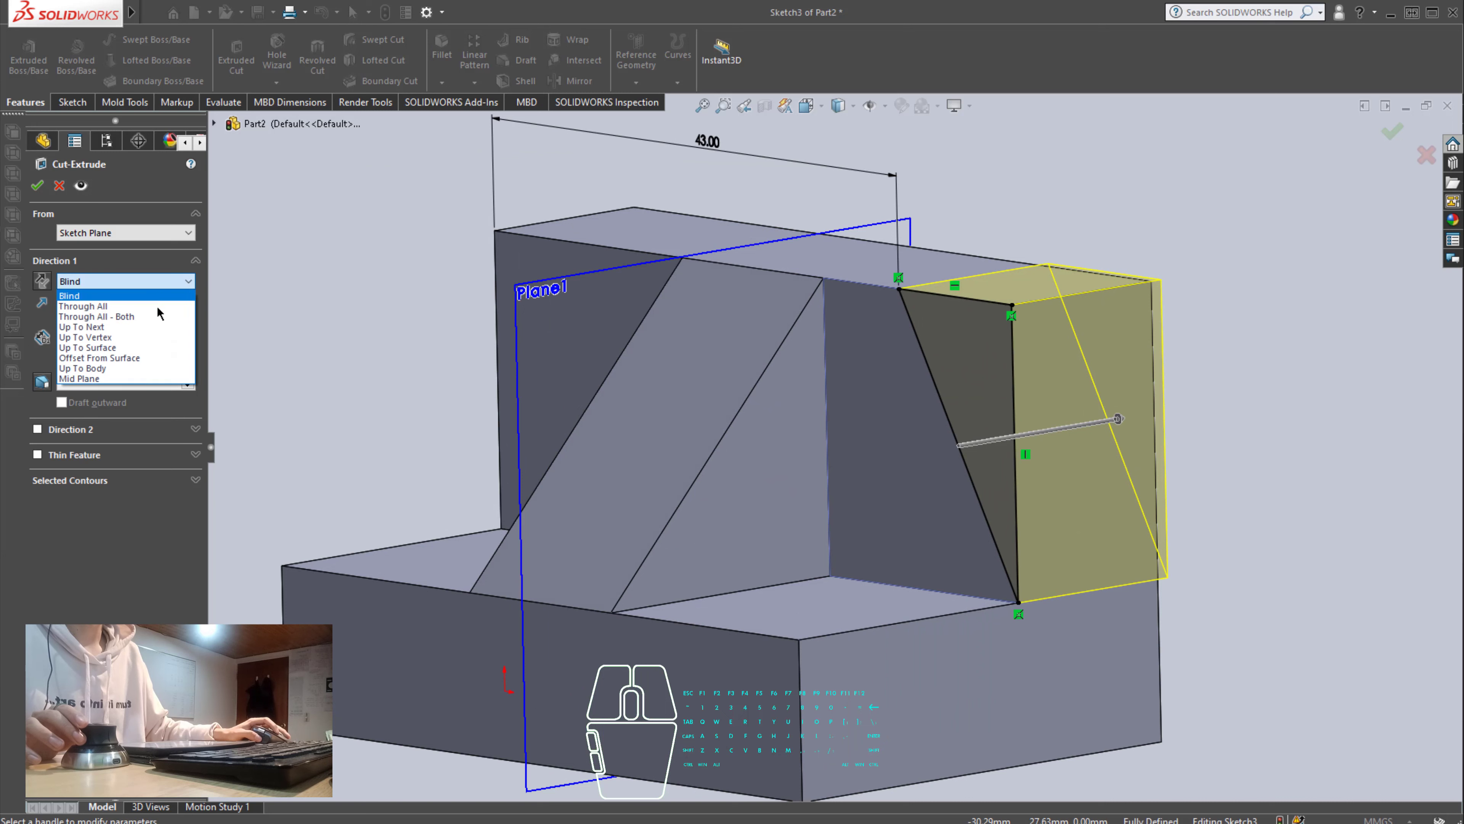
pyautogui.click(157, 306)
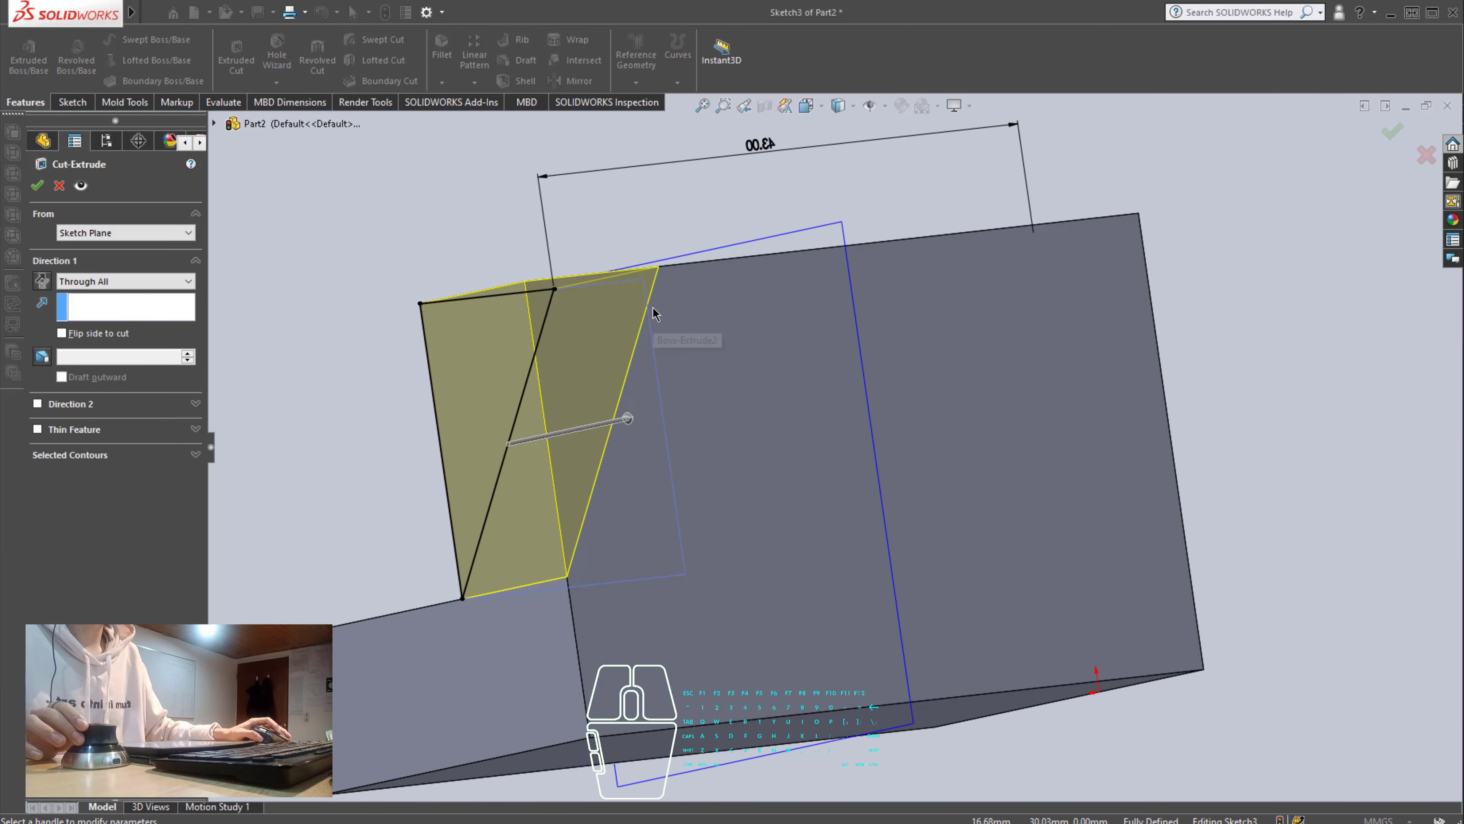
pyautogui.click(37, 186)
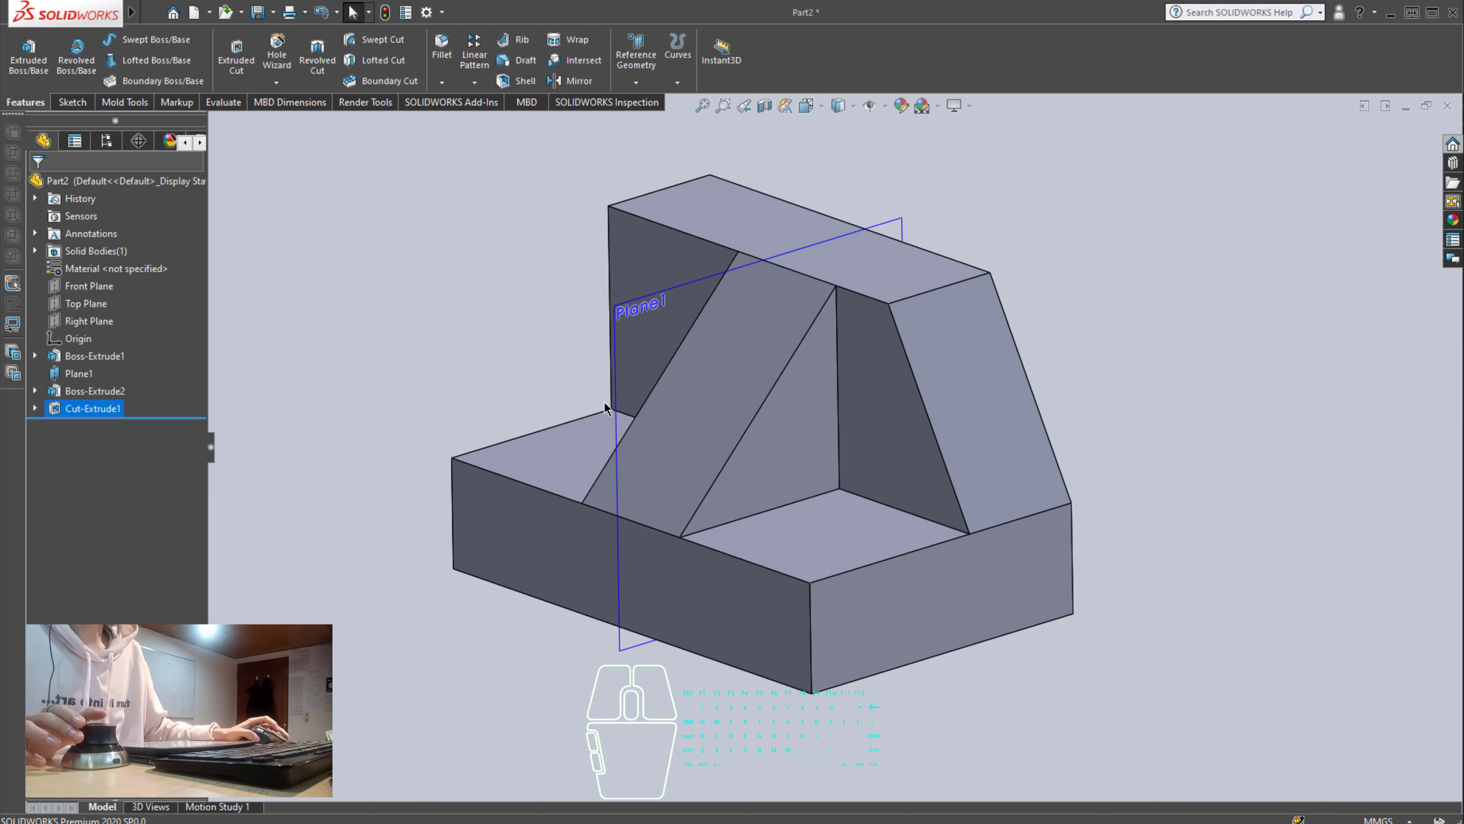
# - Hide Plane1 in the model view
pyautogui.rightClick(646, 309)
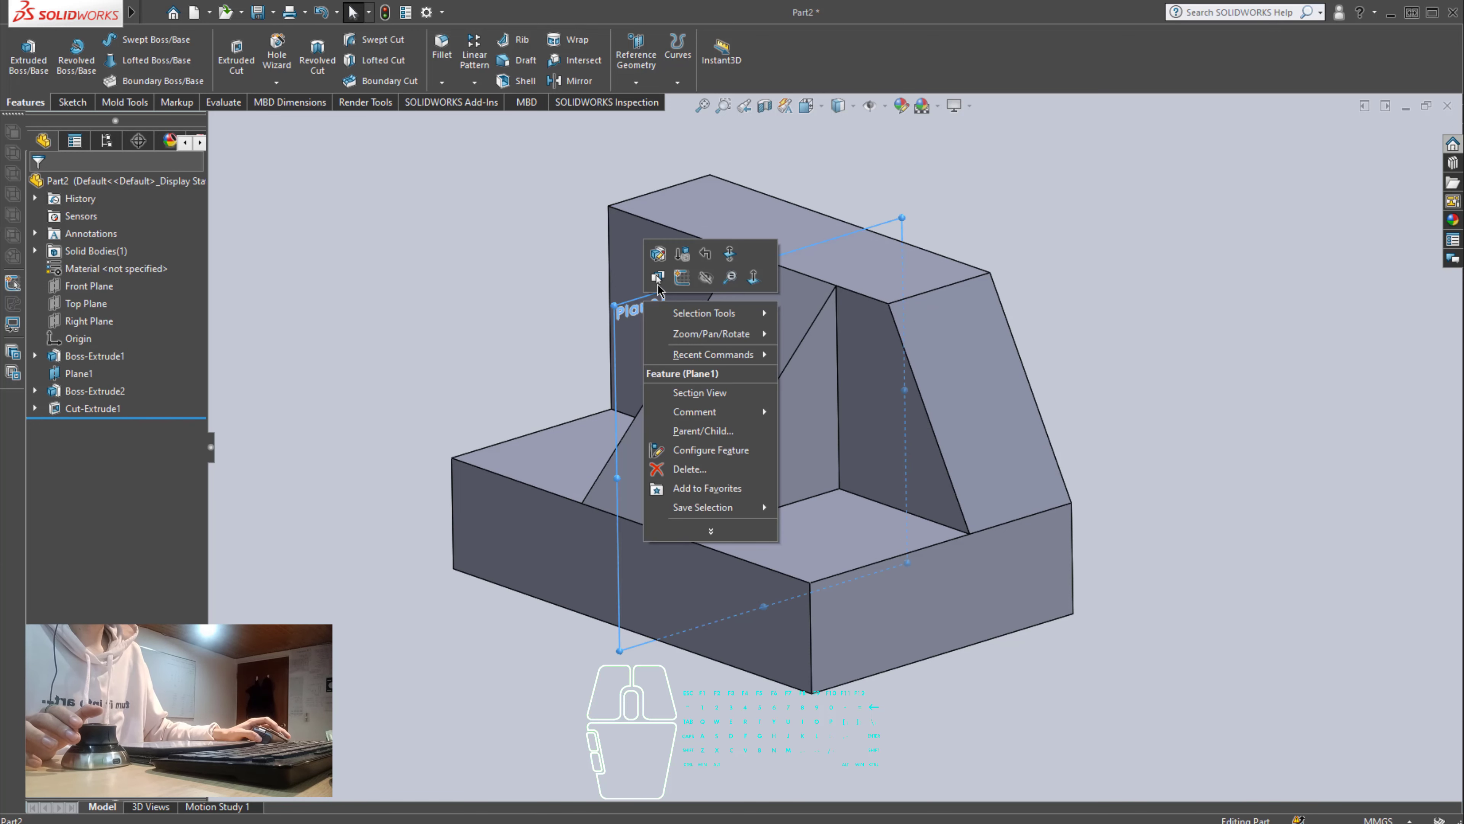
pyautogui.click(705, 277)
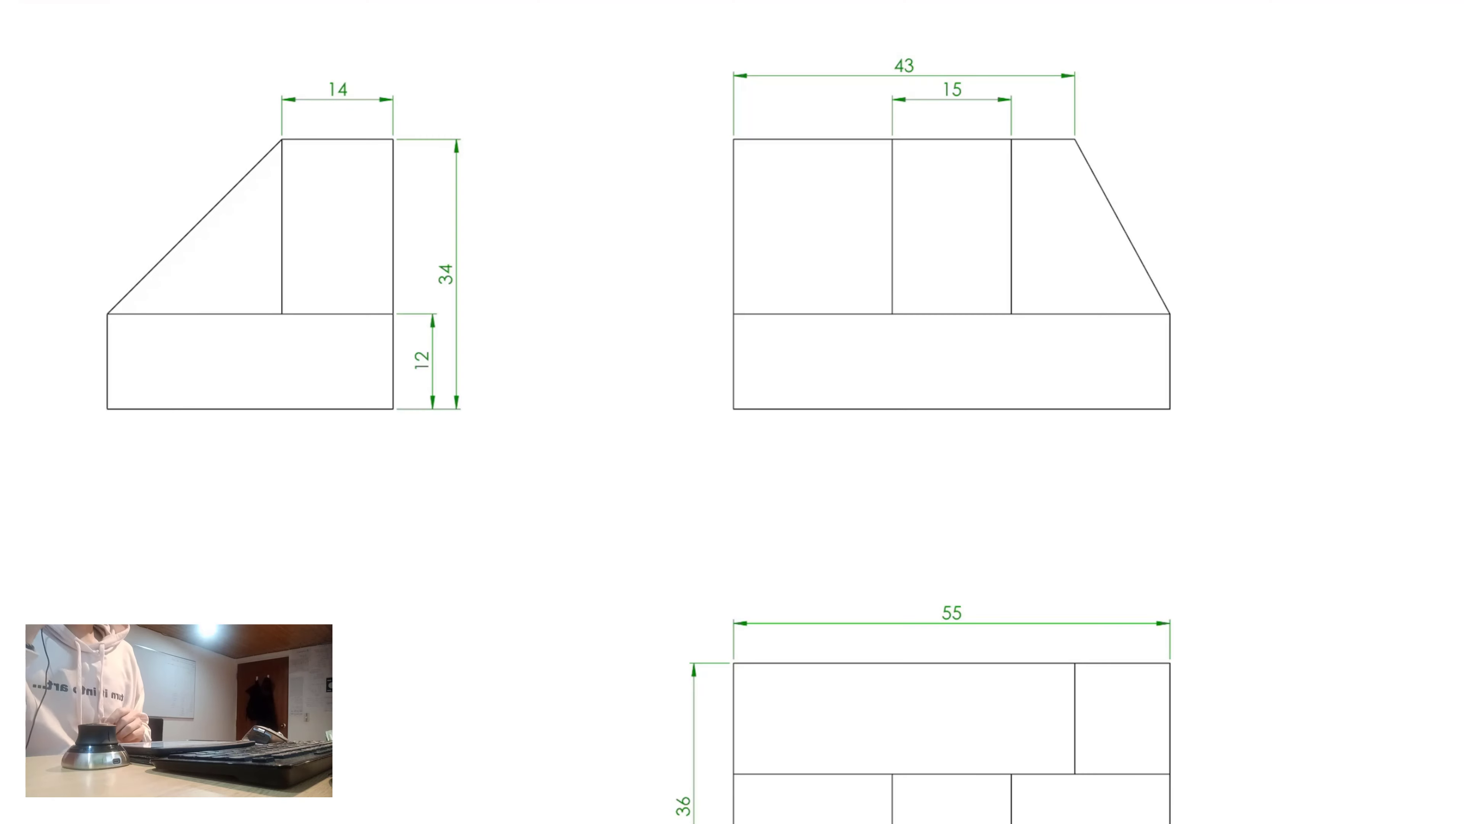
# - Examine the orthographic views and dimensions on the exercise 2 drawing sheet
pyautogui.scroll(-3, 732, 412)
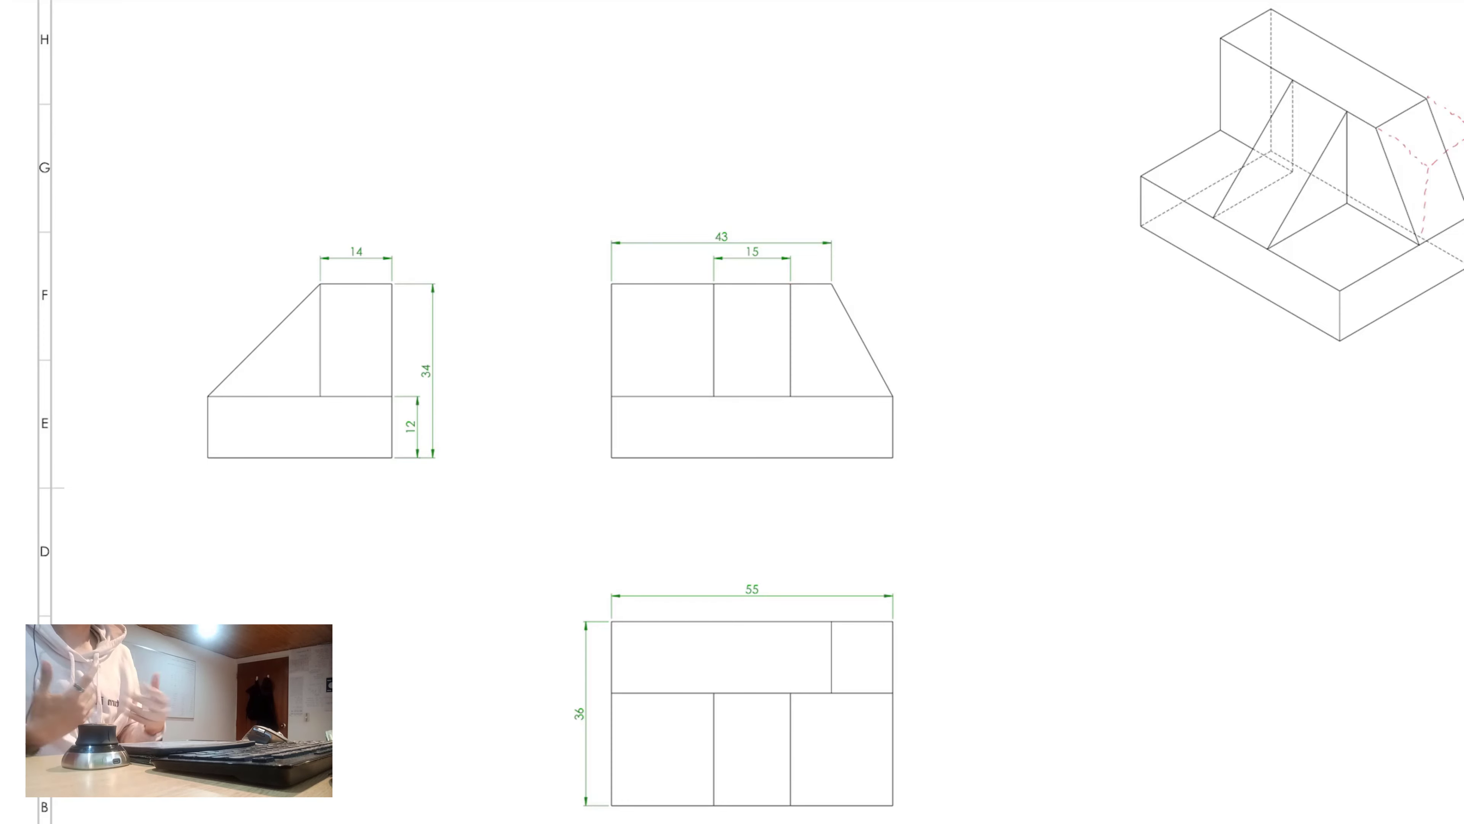
pyautogui.scroll(-5, 732, 412)
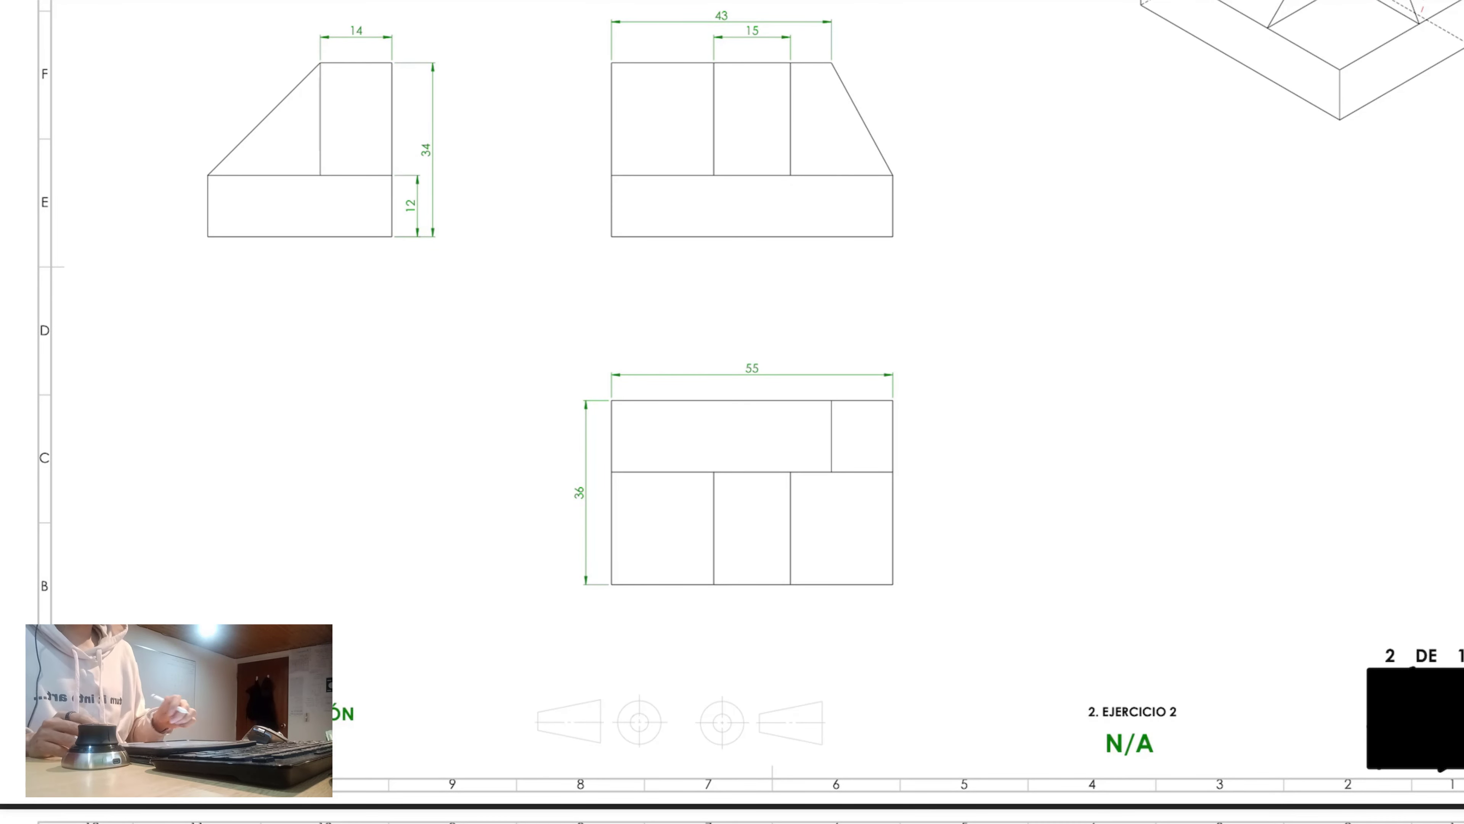
pyautogui.scroll(2, 732, 412)
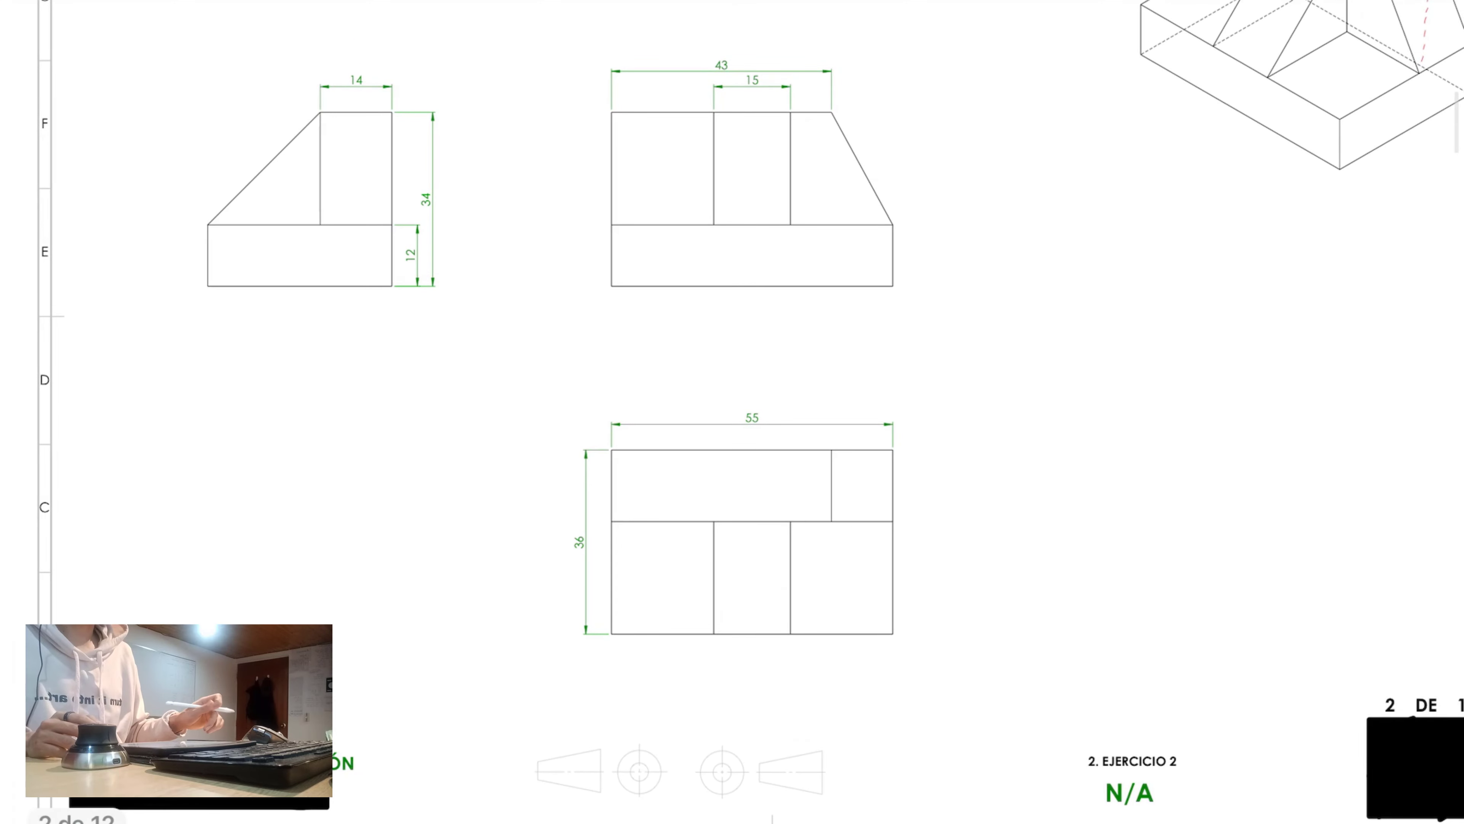